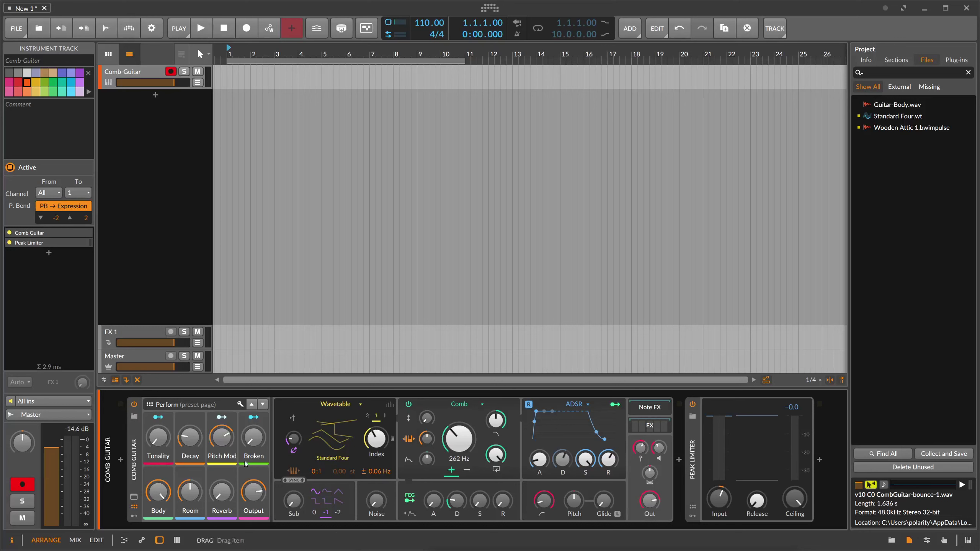
Insert an empty one-bar note clip at bar 1 on the Comb-Guitar track.
{"action": "left_click", "coordinate": [141, 456]}
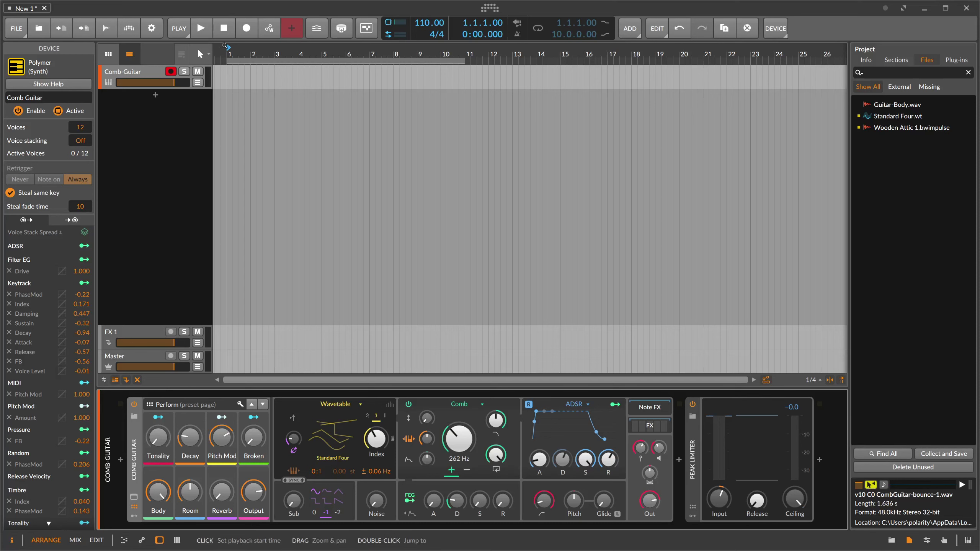
{"action": "scroll", "coordinate": [237, 54], "scroll_direction": "up", "scroll_amount": 3}
{"action": "scroll", "coordinate": [237, 55], "scroll_direction": "down", "scroll_amount": 2}
{"action": "double_click", "coordinate": [233, 71]}
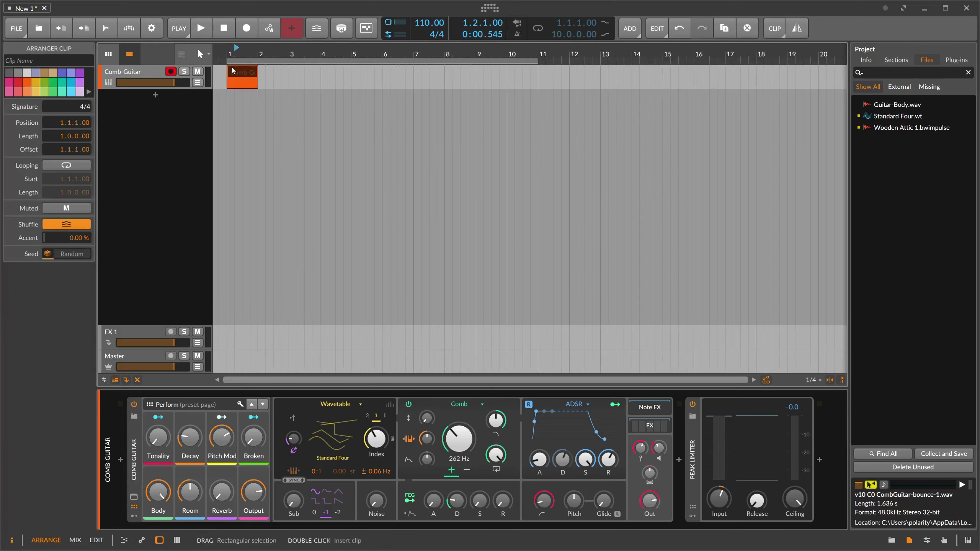
{"action": "scroll", "coordinate": [228, 55], "scroll_direction": "down", "scroll_amount": 1}
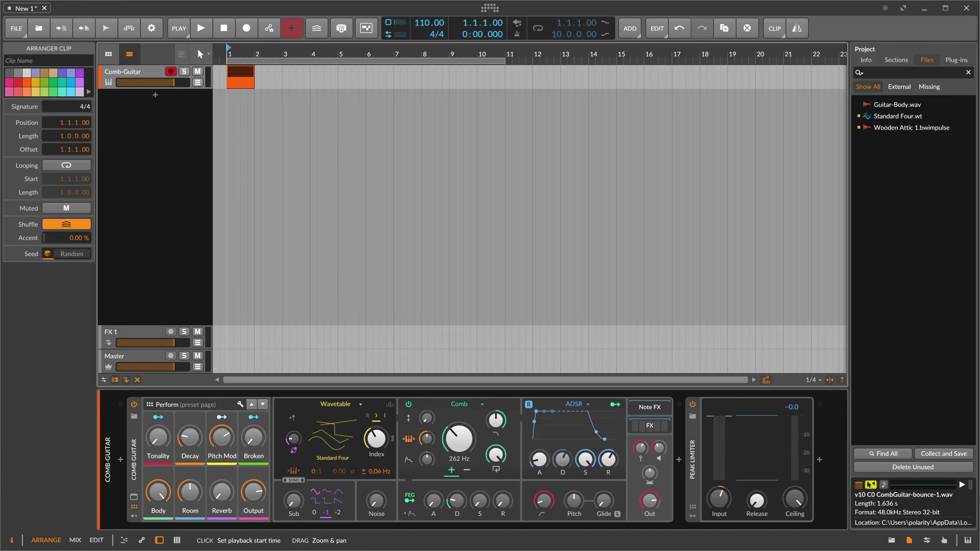
{"action": "scroll", "coordinate": [231, 52], "scroll_direction": "down", "scroll_amount": 1}
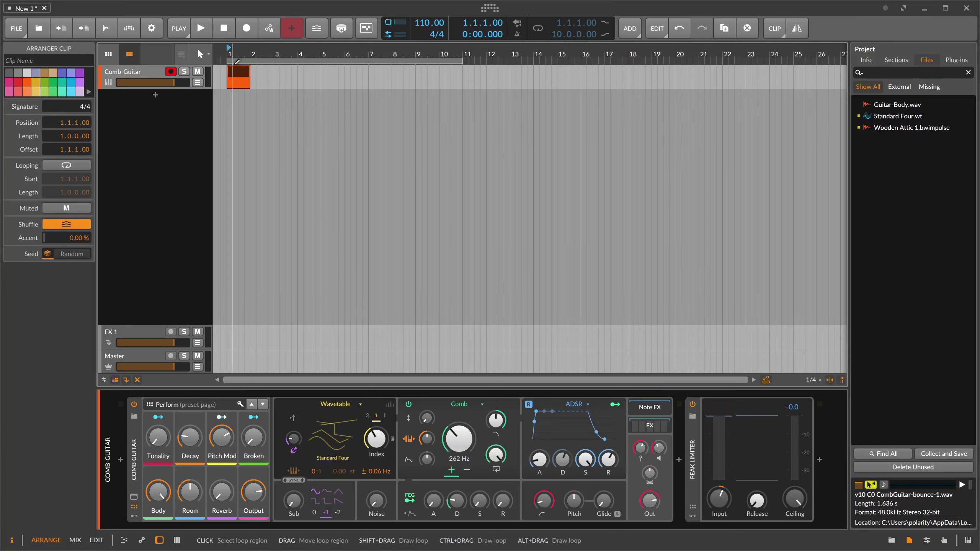
{"action": "left_click", "coordinate": [234, 63]}
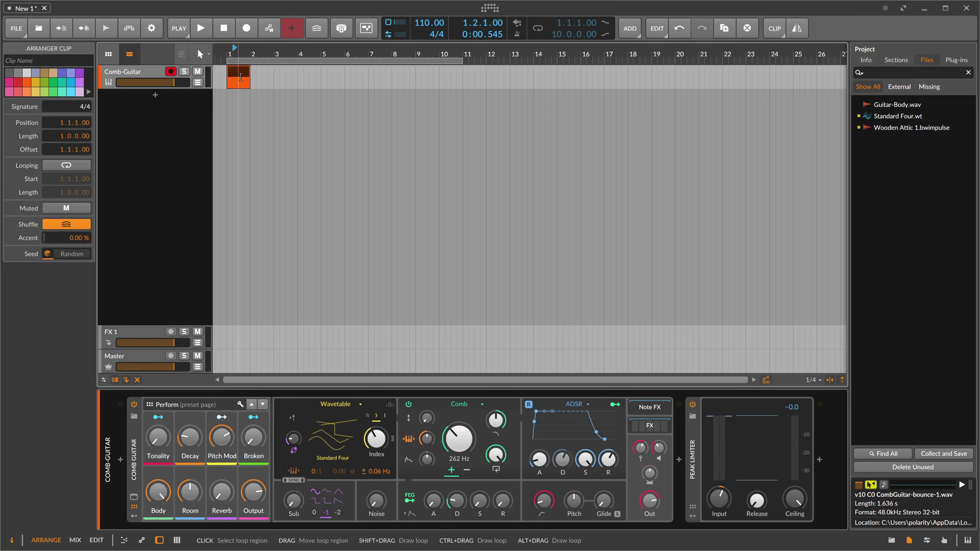
{"action": "left_click", "coordinate": [229, 55]}
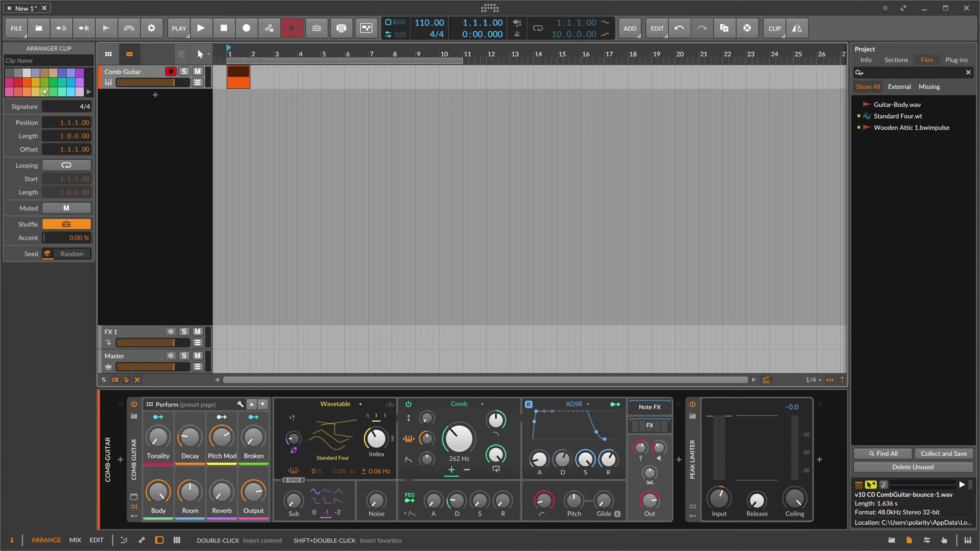
Add a one-beat C0 note at the start of the Comb-Guitar clip and play it back.
{"action": "double_click", "coordinate": [237, 77]}
{"action": "scroll", "coordinate": [153, 380], "scroll_direction": "down", "scroll_amount": 5}
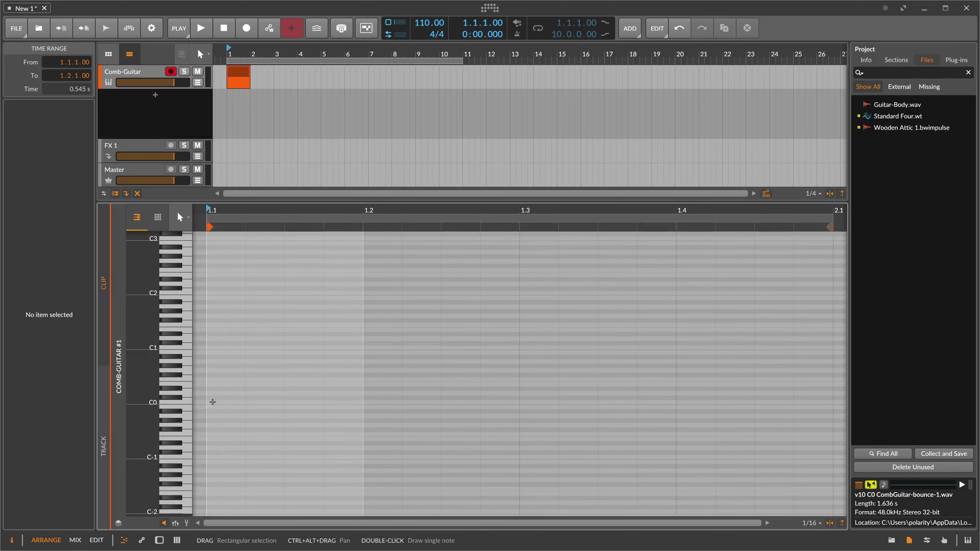
{"action": "left_click", "coordinate": [215, 401]}
{"action": "double_click", "coordinate": [214, 402]}
{"action": "key", "text": "space"}
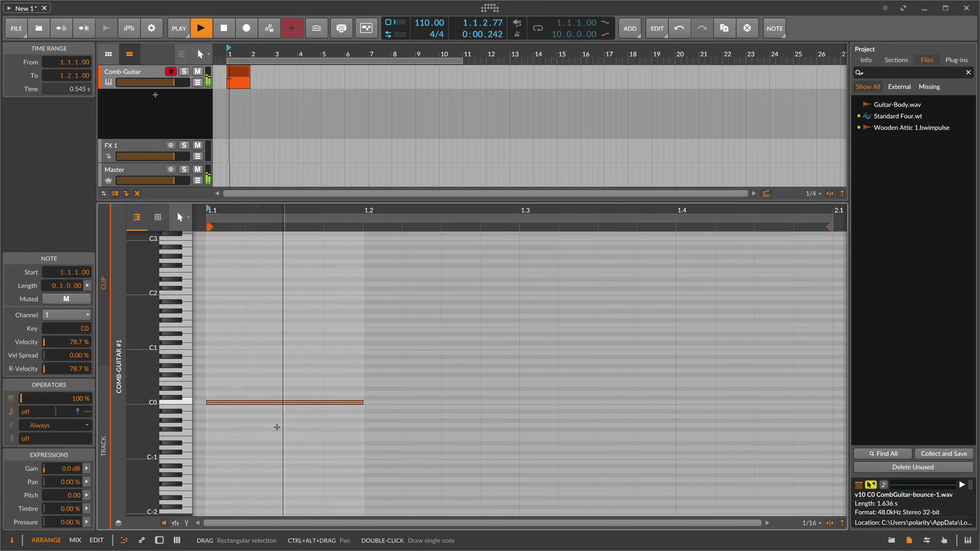
{"action": "key", "text": "space"}
{"action": "scroll", "coordinate": [297, 269], "scroll_direction": "down", "scroll_amount": 3}
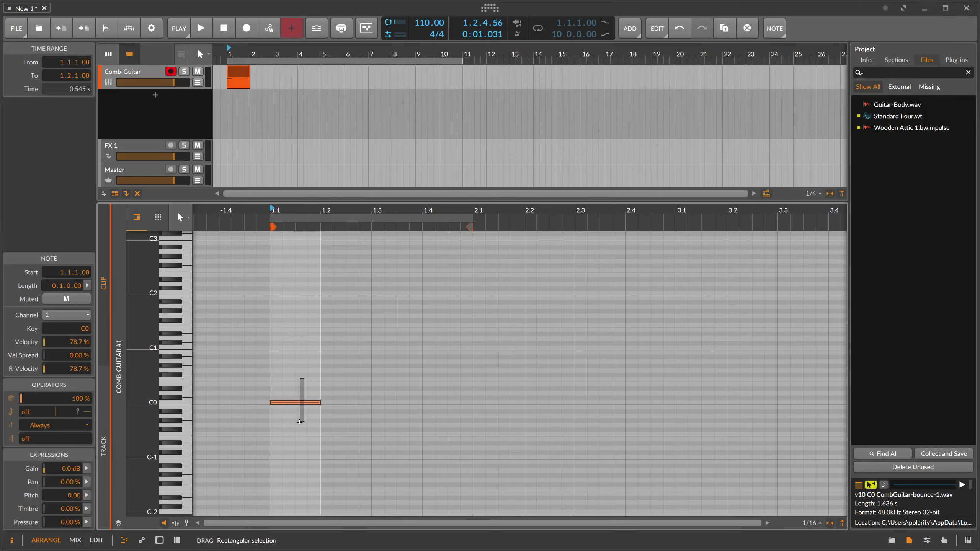
{"action": "left_click", "coordinate": [239, 77]}
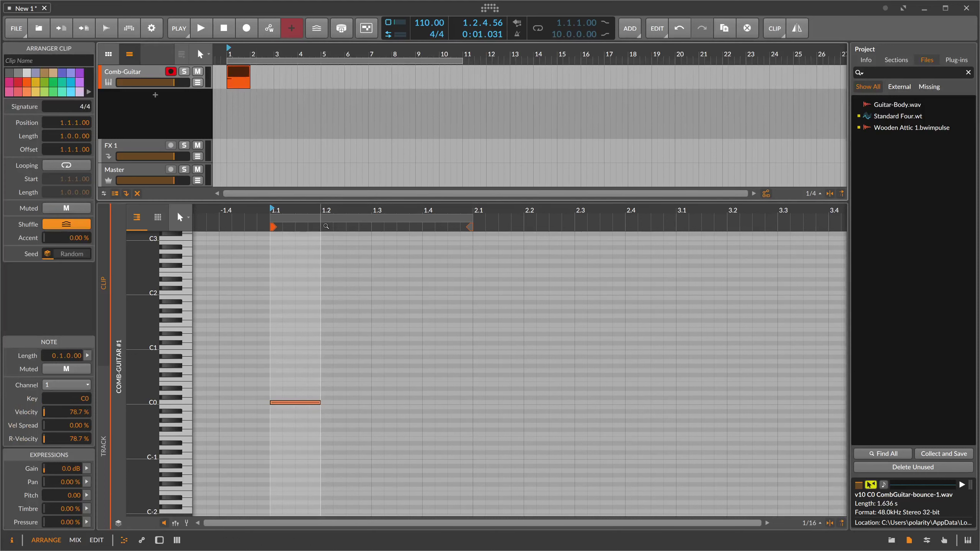
{"action": "right_click", "coordinate": [240, 73]}
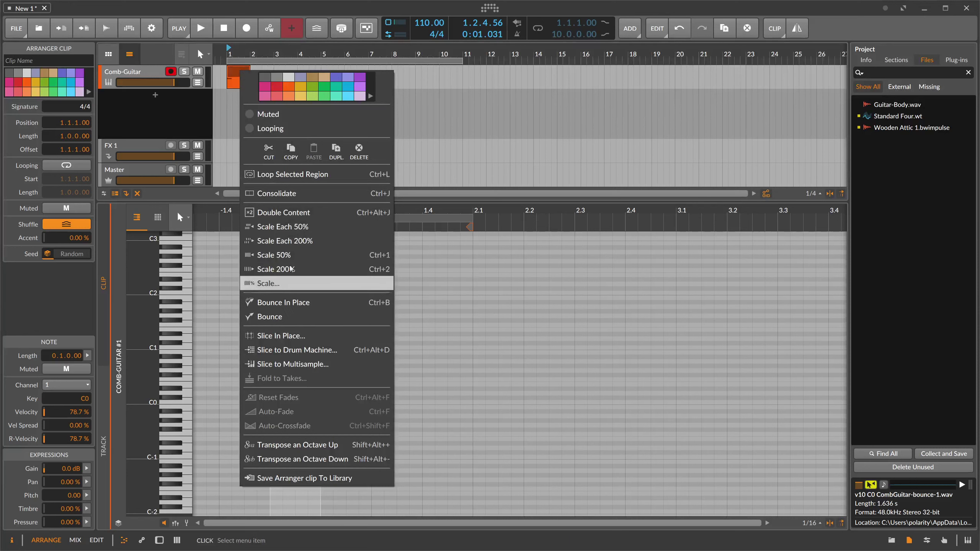
{"action": "left_click", "coordinate": [154, 111]}
{"action": "left_click", "coordinate": [237, 75]}
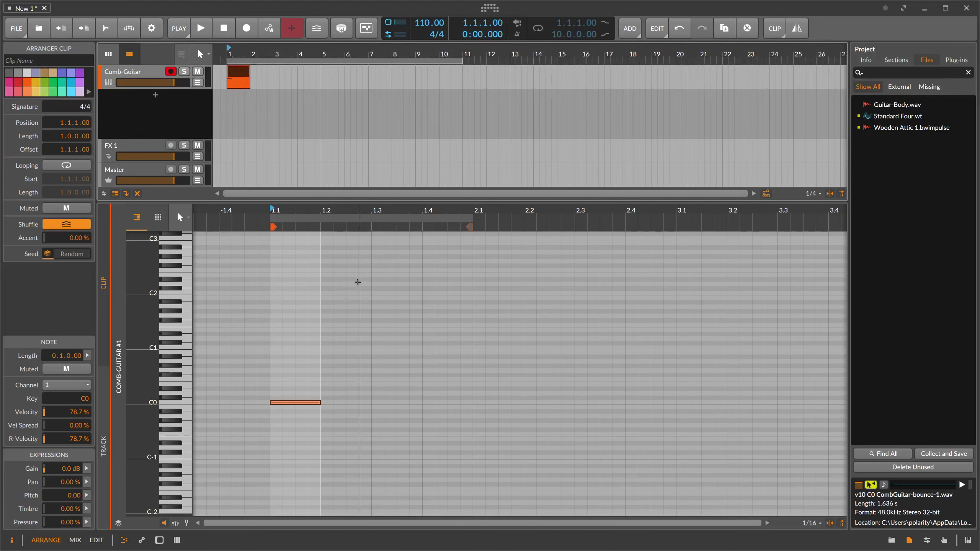
{"action": "left_click_drag", "start_coordinate": [297, 385], "coordinate": [296, 432]}
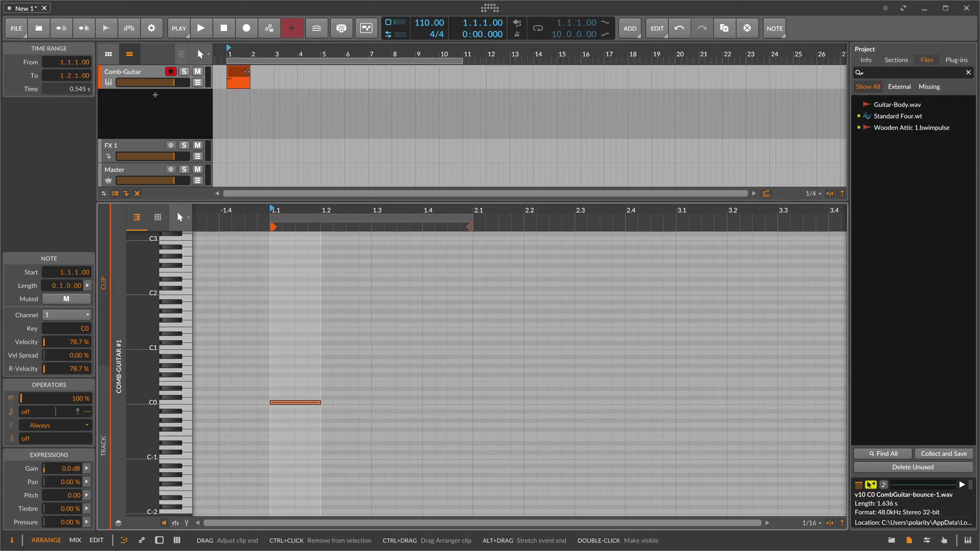
Lengthen the Comb-Guitar clip to two bars and set the project tempo to 88 BPM.
{"action": "mouse_move", "coordinate": [246, 71]}
{"action": "left_mouse_down"}
{"action": "mouse_move", "coordinate": [288, 71]}
{"action": "mouse_move", "coordinate": [271, 72]}
{"action": "left_mouse_up"}
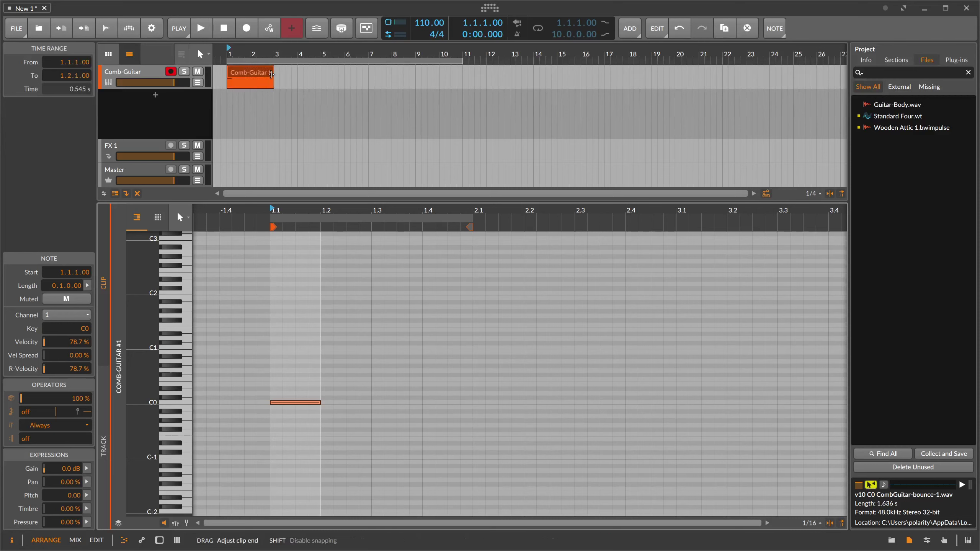
{"action": "mouse_move", "coordinate": [439, 24]}
{"action": "left_mouse_down"}
{"action": "mouse_move", "coordinate": [439, 39]}
{"action": "mouse_move", "coordinate": [419, 24]}
{"action": "mouse_move", "coordinate": [439, 33]}
{"action": "left_mouse_up"}
{"action": "left_click", "coordinate": [258, 70]}
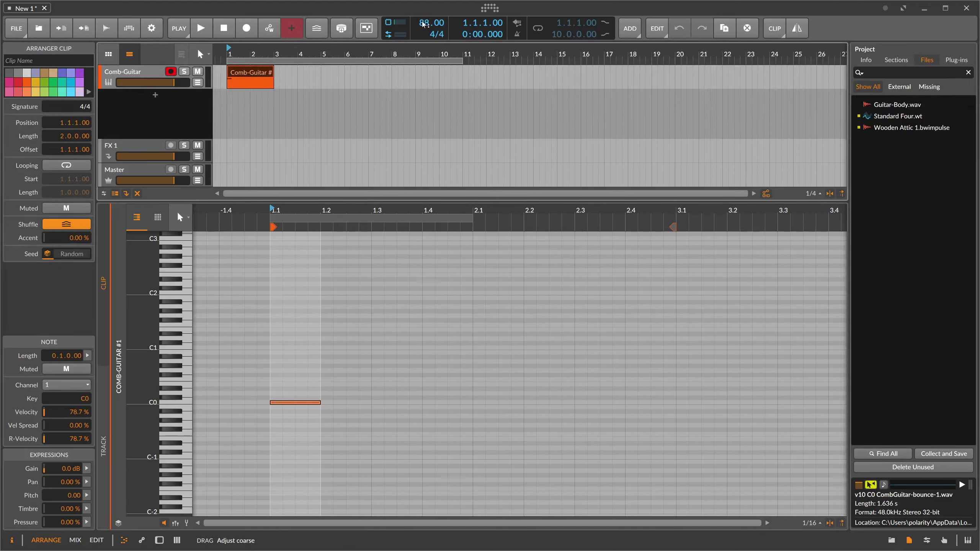
Try extending the C0 note to a length of two beats.
{"action": "left_click", "coordinate": [291, 429]}
{"action": "left_click", "coordinate": [287, 422]}
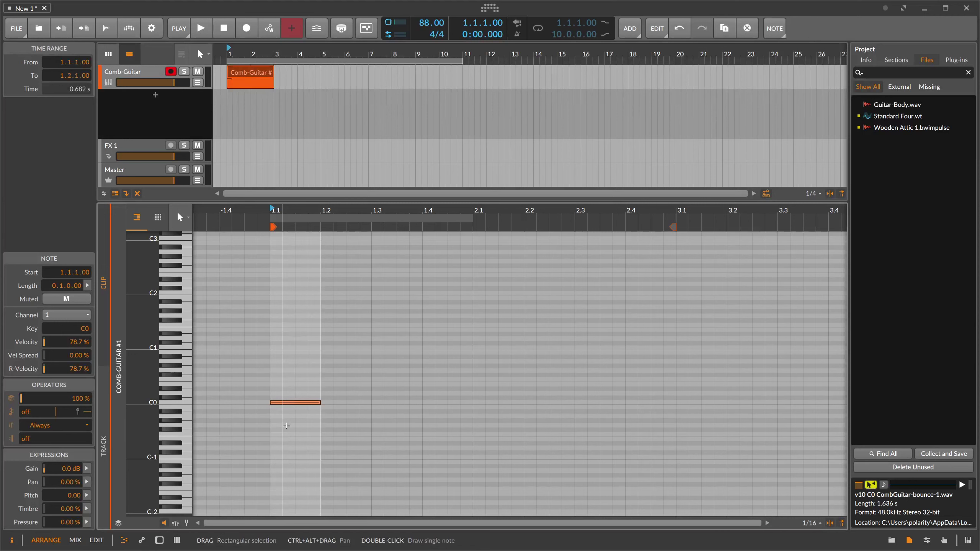
{"action": "left_click", "coordinate": [299, 402]}
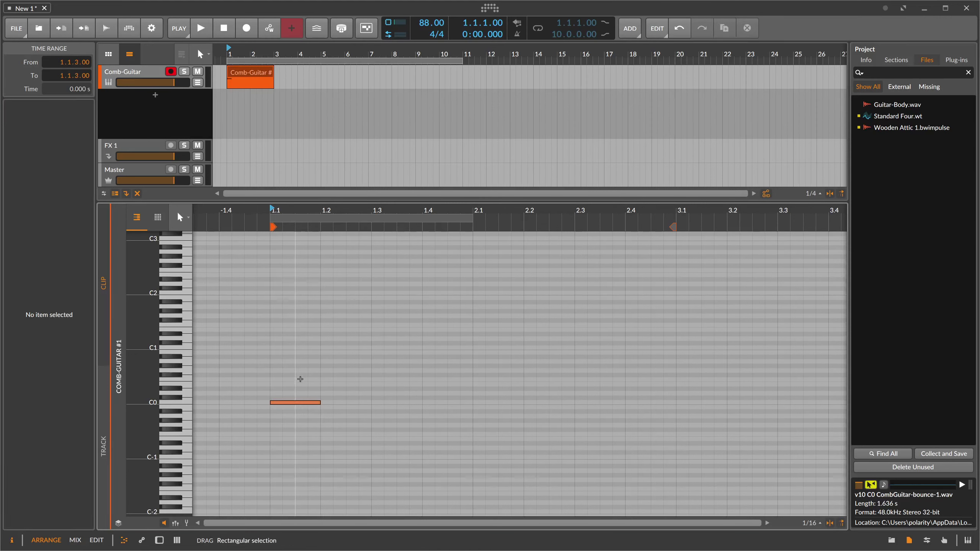
{"action": "left_click_drag", "start_coordinate": [318, 402], "coordinate": [369, 403]}
{"action": "left_click_drag", "start_coordinate": [310, 388], "coordinate": [304, 428]}
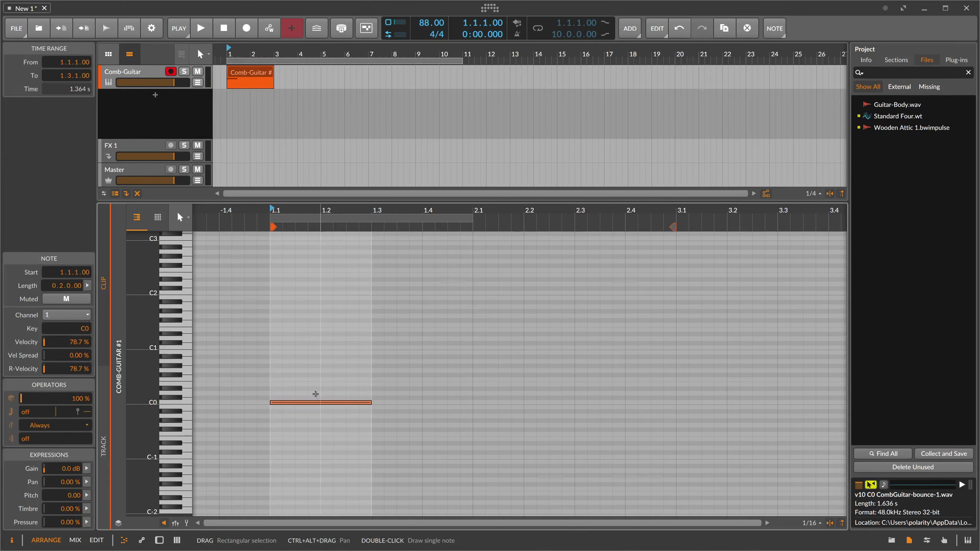
{"action": "mouse_move", "coordinate": [323, 392]}
{"action": "left_mouse_down"}
{"action": "mouse_move", "coordinate": [330, 420]}
{"action": "mouse_move", "coordinate": [372, 398]}
{"action": "mouse_move", "coordinate": [321, 408]}
{"action": "left_mouse_up"}
{"action": "left_click_drag", "start_coordinate": [306, 390], "coordinate": [304, 392]}
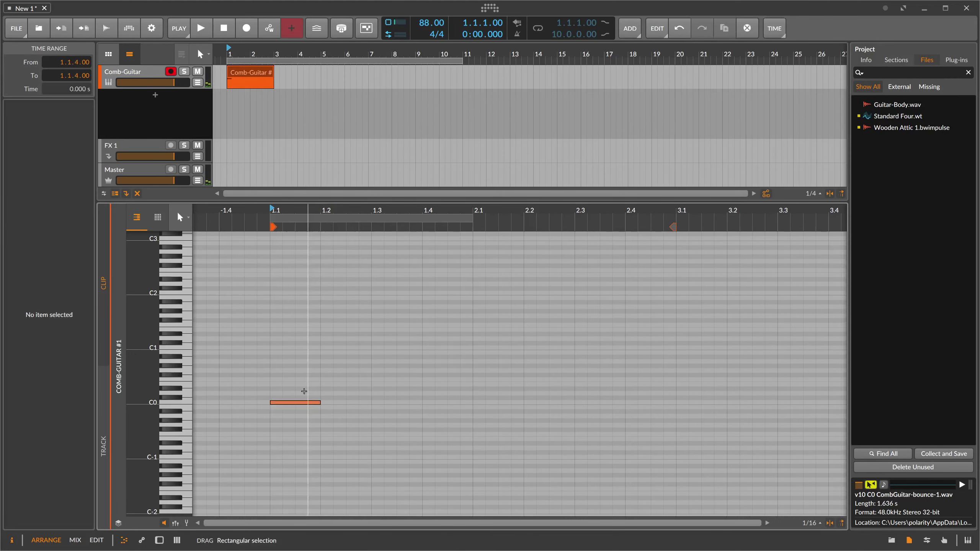
Play back the clip's C0 note from the start to hear how long it rings out, then stop playback.
{"action": "left_click_drag", "start_coordinate": [321, 220], "coordinate": [319, 215]}
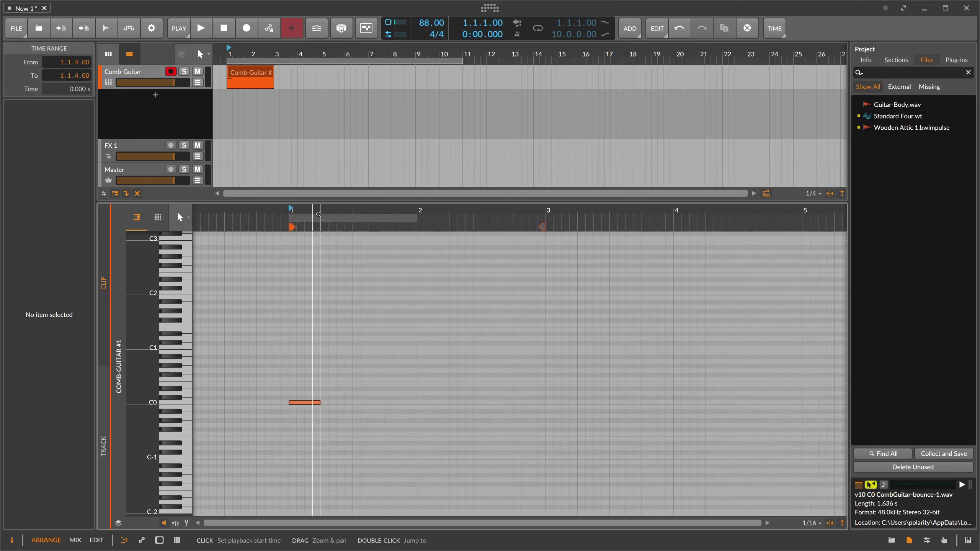
{"action": "left_click", "coordinate": [303, 403]}
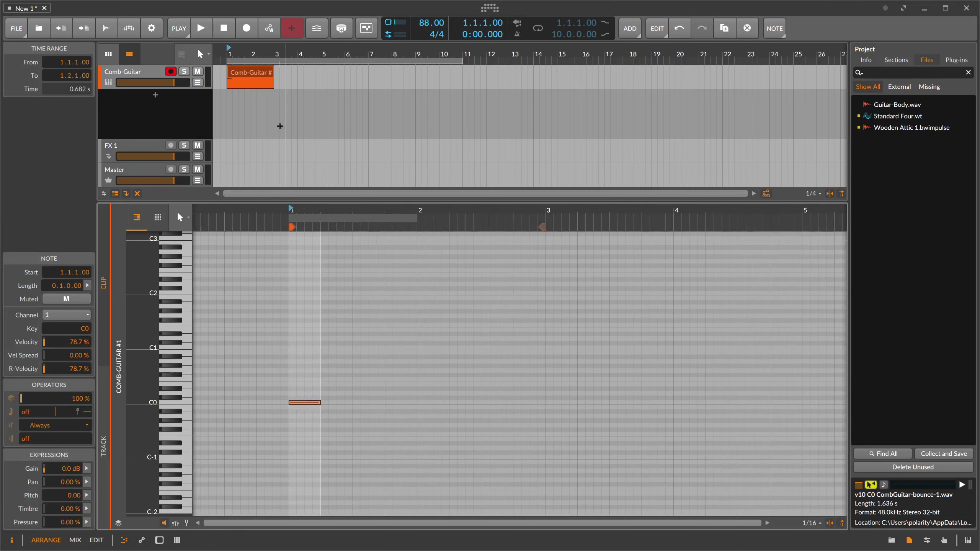
{"action": "left_click", "coordinate": [200, 29]}
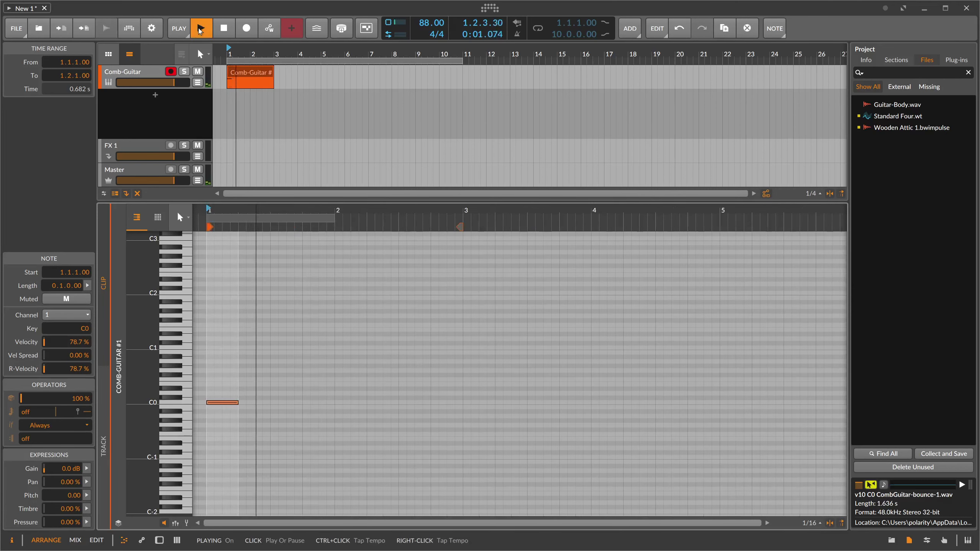
{"action": "left_click", "coordinate": [200, 29]}
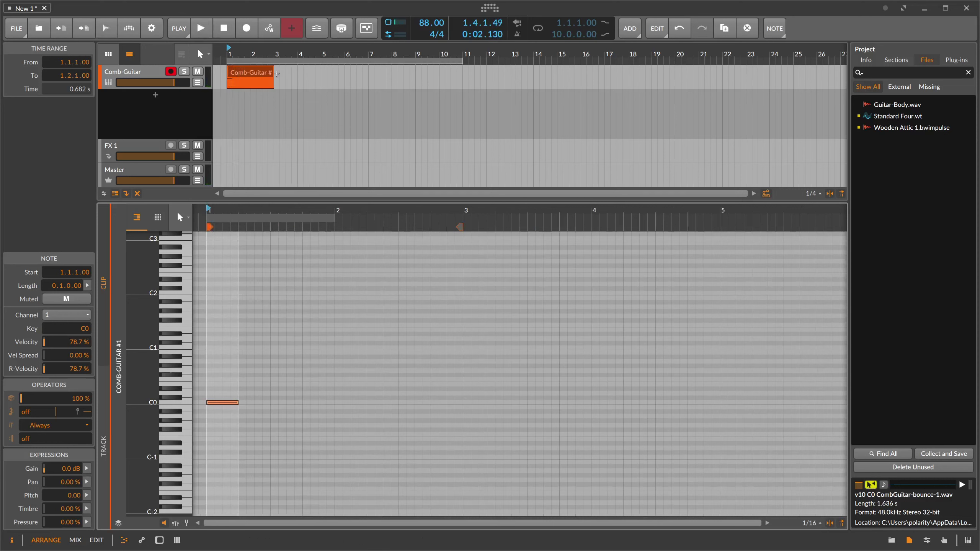
Shorten the Comb-Guitar clip to three beats and check it with a short playback.
{"action": "left_click_drag", "start_coordinate": [277, 73], "coordinate": [244, 73]}
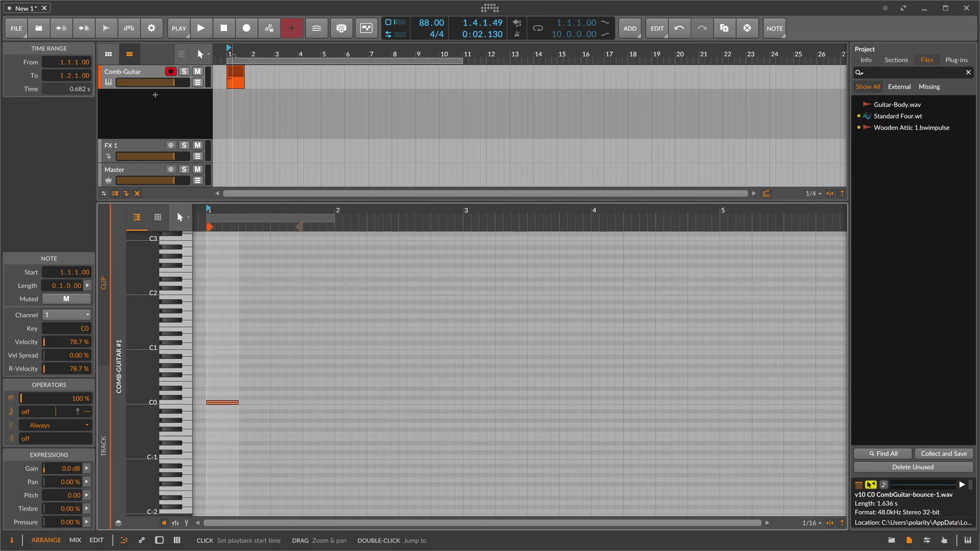
{"action": "left_click", "coordinate": [201, 30]}
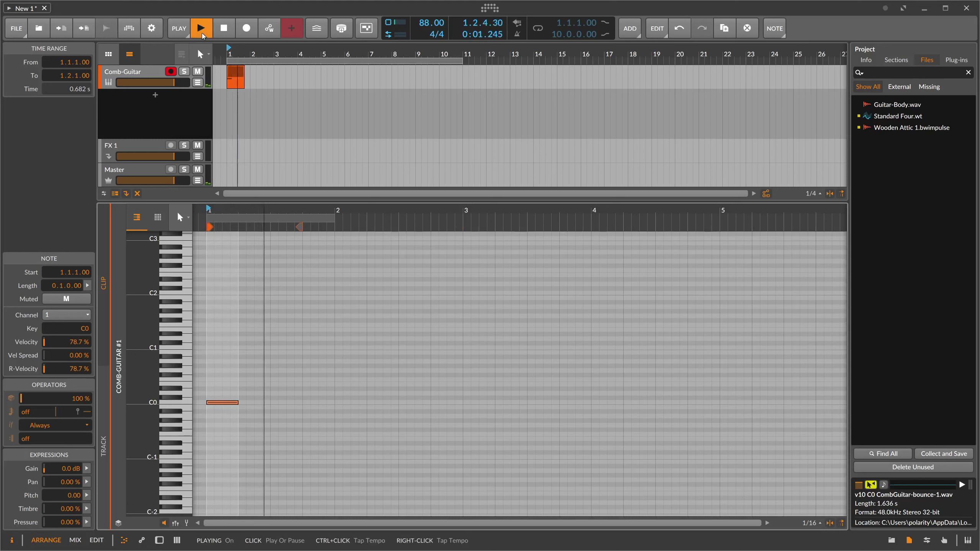
{"action": "left_click", "coordinate": [200, 29]}
{"action": "left_click", "coordinate": [237, 84]}
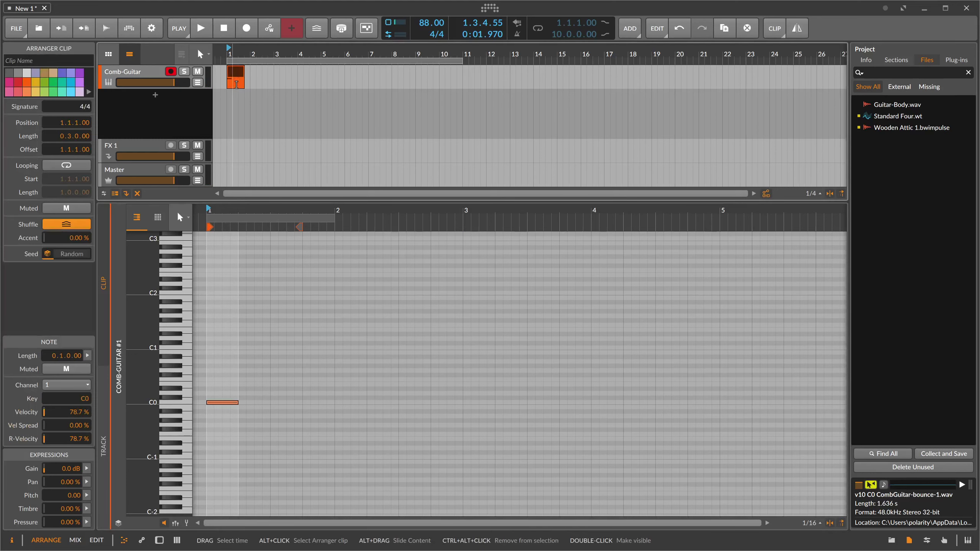
Name the Comb-Guitar clip "v25 C0".
{"action": "left_click_drag", "start_coordinate": [212, 212], "coordinate": [257, 105]}
{"action": "left_click", "coordinate": [236, 72]}
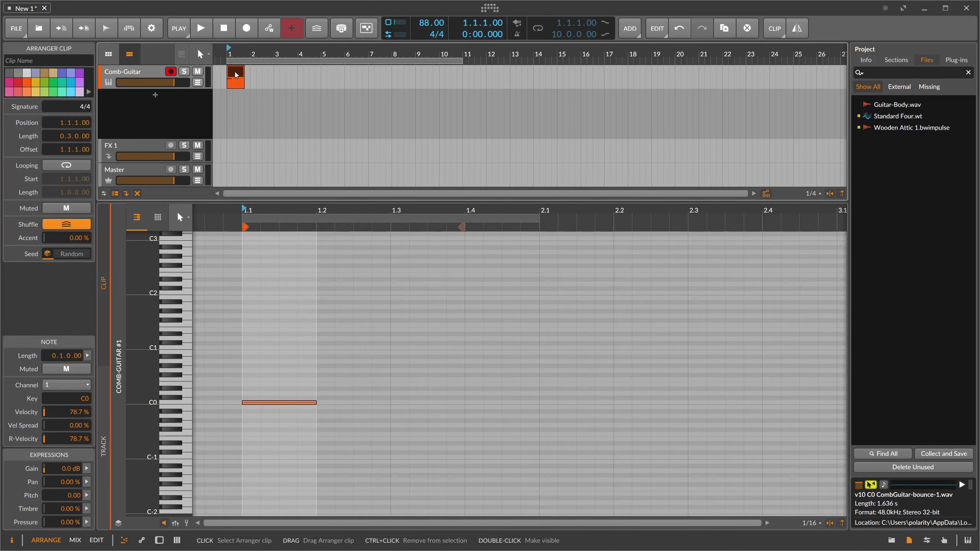
{"action": "left_click", "coordinate": [238, 53]}
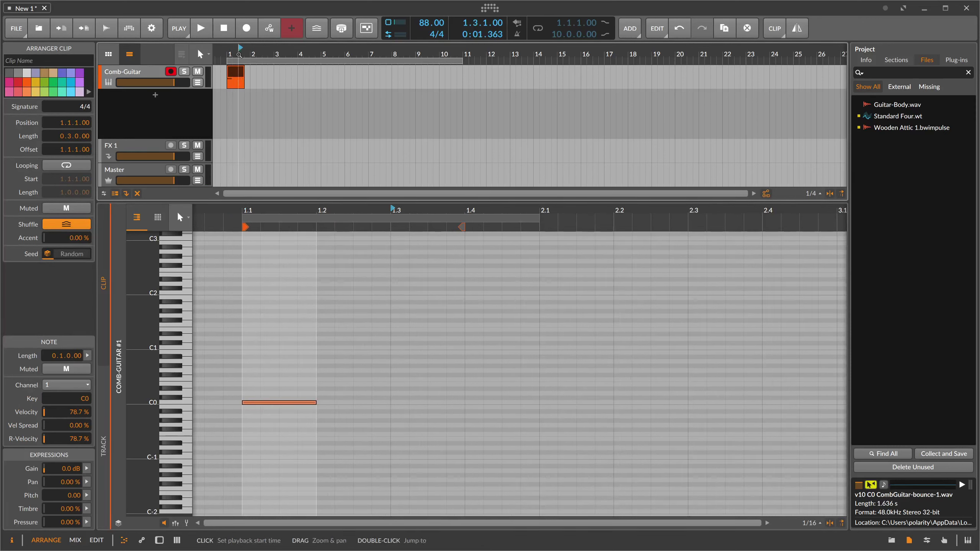
{"action": "left_click", "coordinate": [37, 60]}
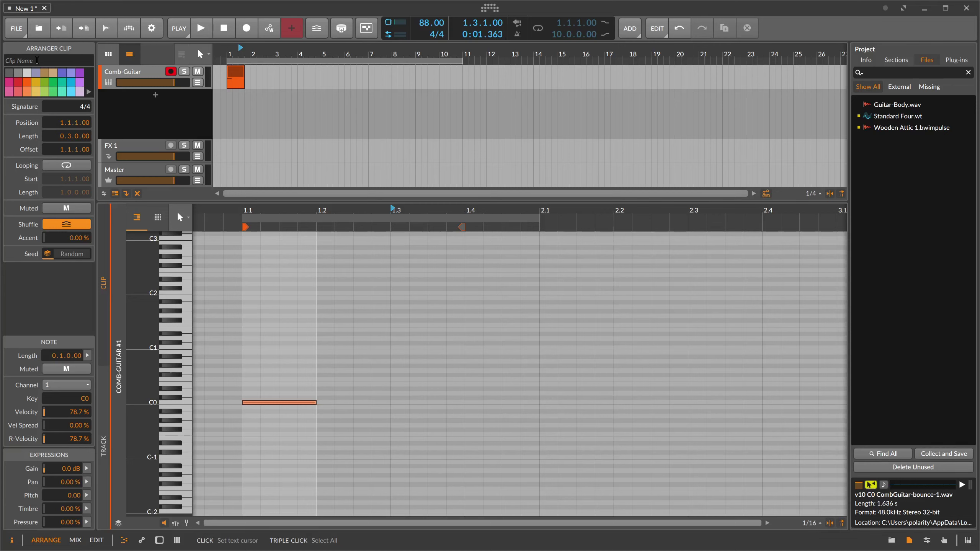
{"action": "type", "text": "v25"}
{"action": "type", "text": "C0"}
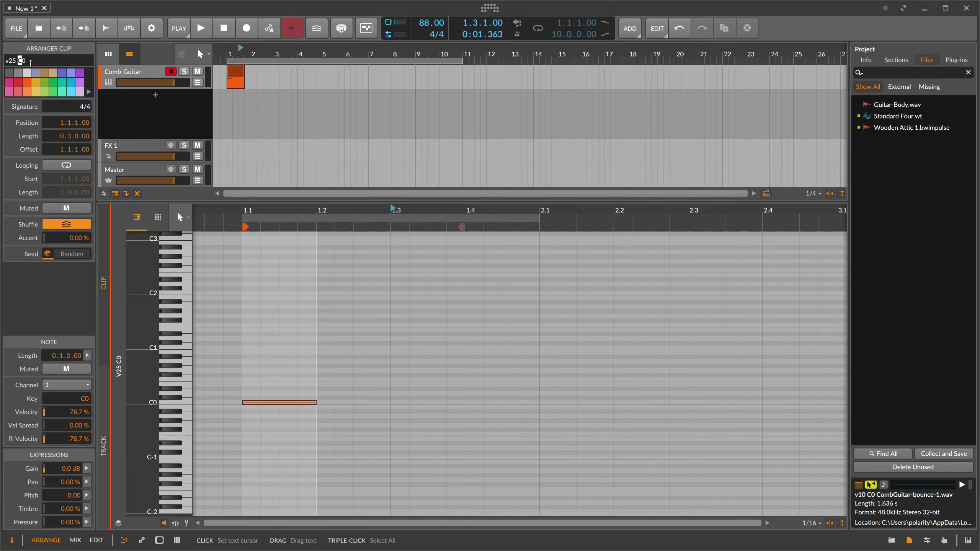
{"action": "double_click", "coordinate": [18, 62]}
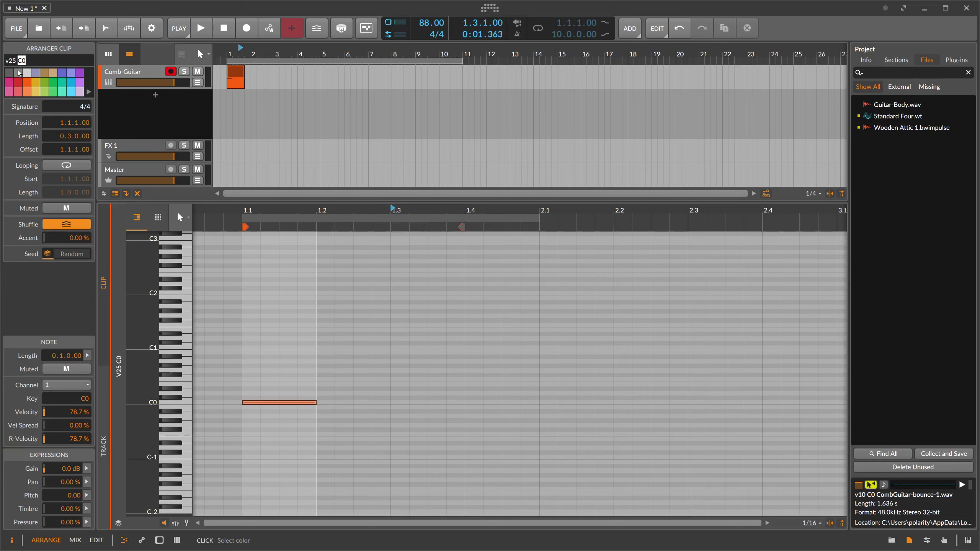
Return the playback start to bar 1 and extend the clip's name to "v25 C0 CombGuitar".
{"action": "left_click", "coordinate": [234, 54]}
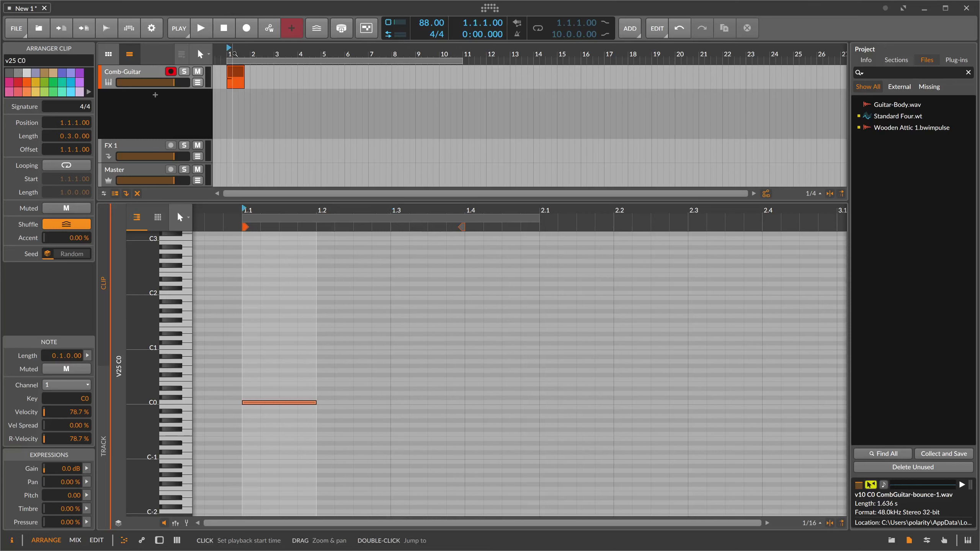
{"action": "left_click_drag", "start_coordinate": [234, 54], "coordinate": [253, 77]}
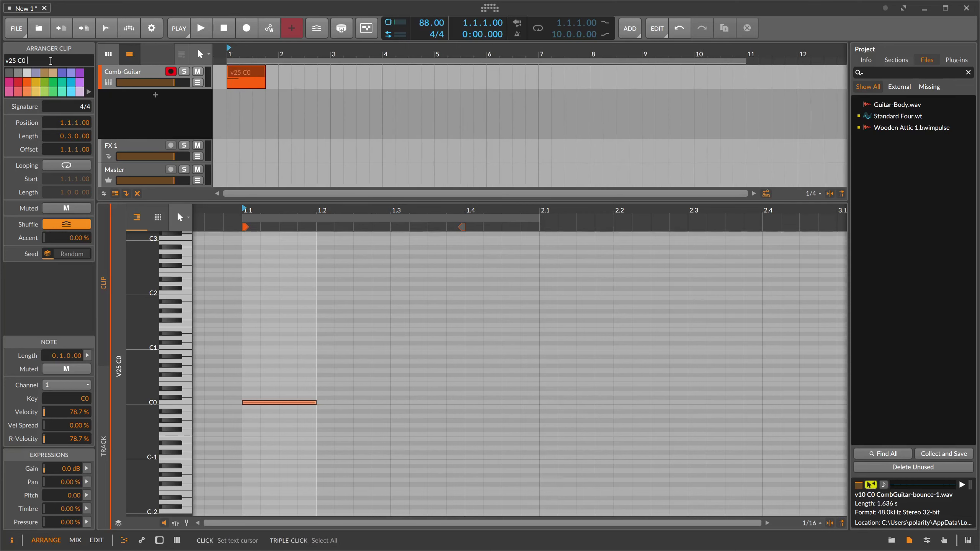
{"action": "left_click", "coordinate": [51, 60]}
{"action": "type", "text": "CombGuitar"}
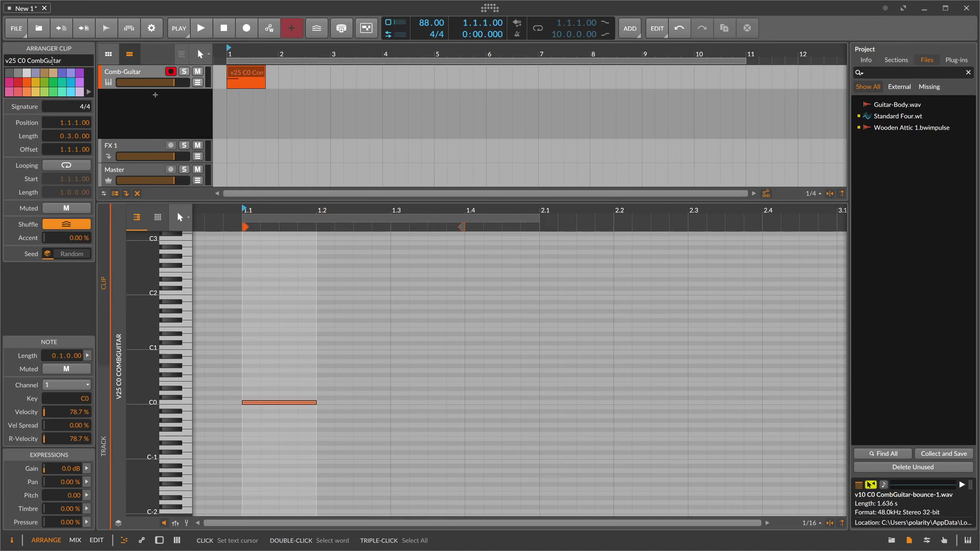
{"action": "double_click", "coordinate": [52, 60]}
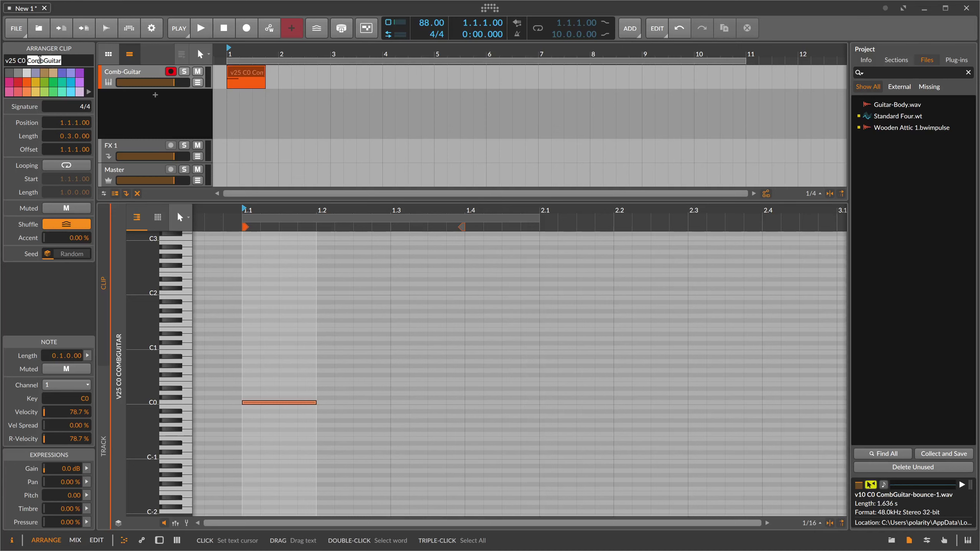
Try "Sample" in place of "CombGuitar" in the clip's name and change it back to "v25 C0 CombGuitar".
{"action": "type", "text": "Sample"}
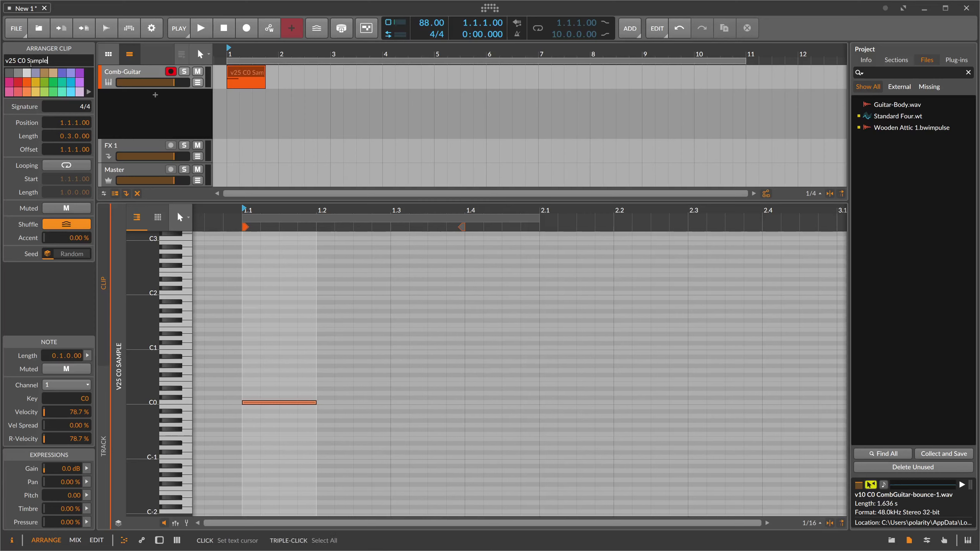
{"action": "type", "text": "r"}
{"action": "double_click", "coordinate": [45, 60]}
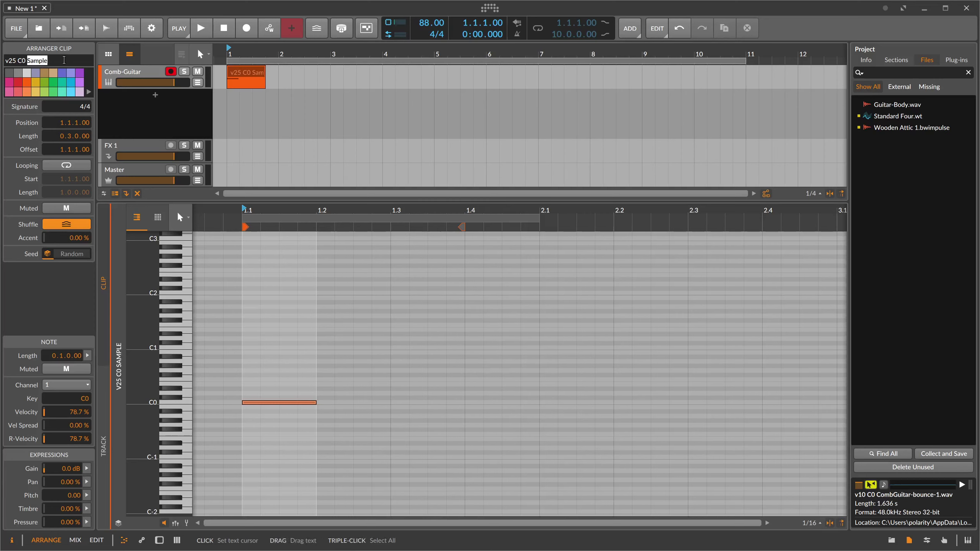
{"action": "type", "text": "CombG"}
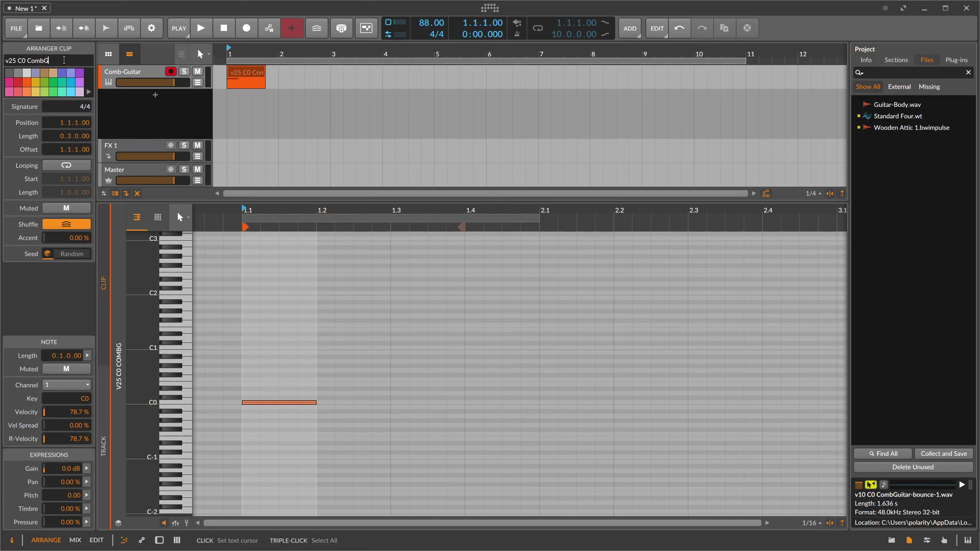
{"action": "type", "text": "uitar"}
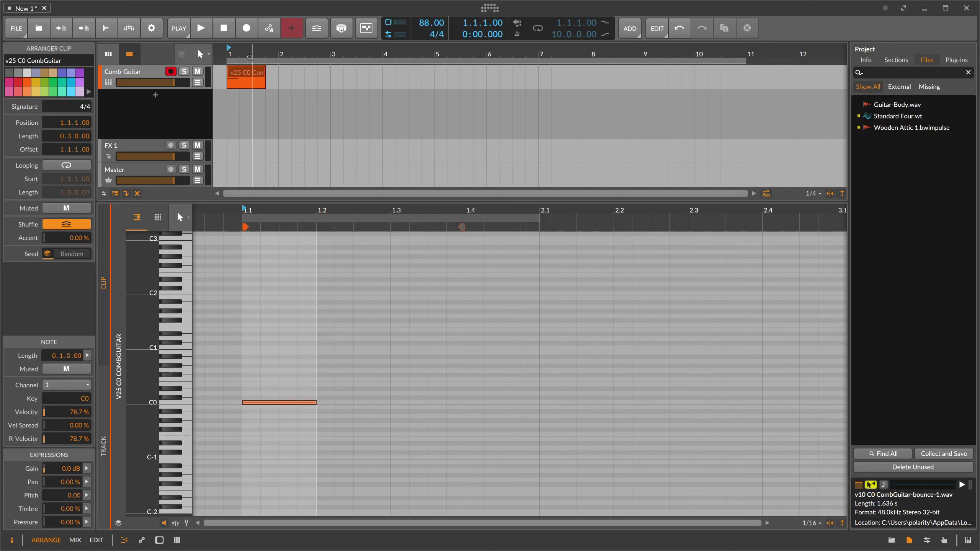
Duplicate the "v25 C0 CombGuitar" clip on the Comb-Guitar track, placing the copy at bar 2, and select the copy.
{"action": "scroll", "coordinate": [248, 55], "scroll_direction": "down", "scroll_amount": 1}
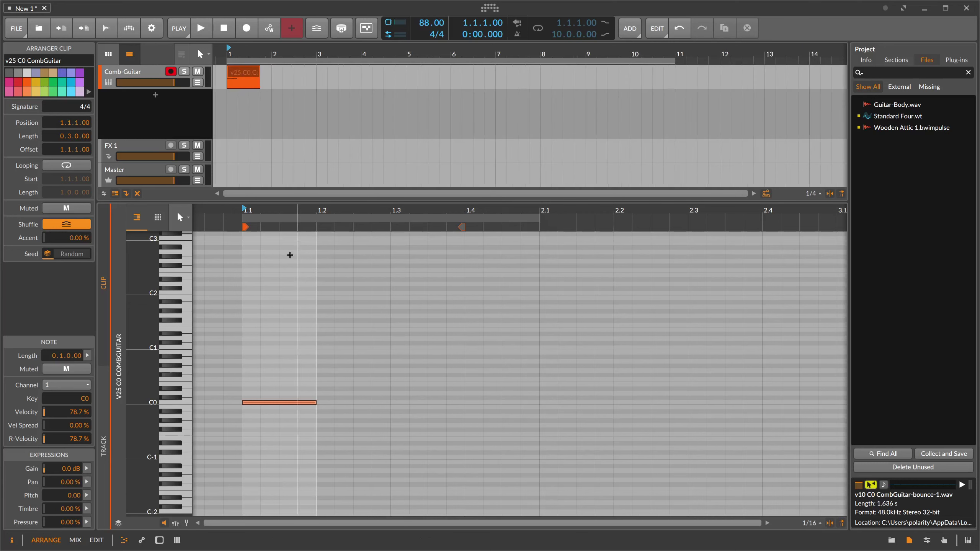
{"action": "left_click_drag", "start_coordinate": [255, 80], "coordinate": [286, 73]}
{"action": "left_click", "coordinate": [289, 75]}
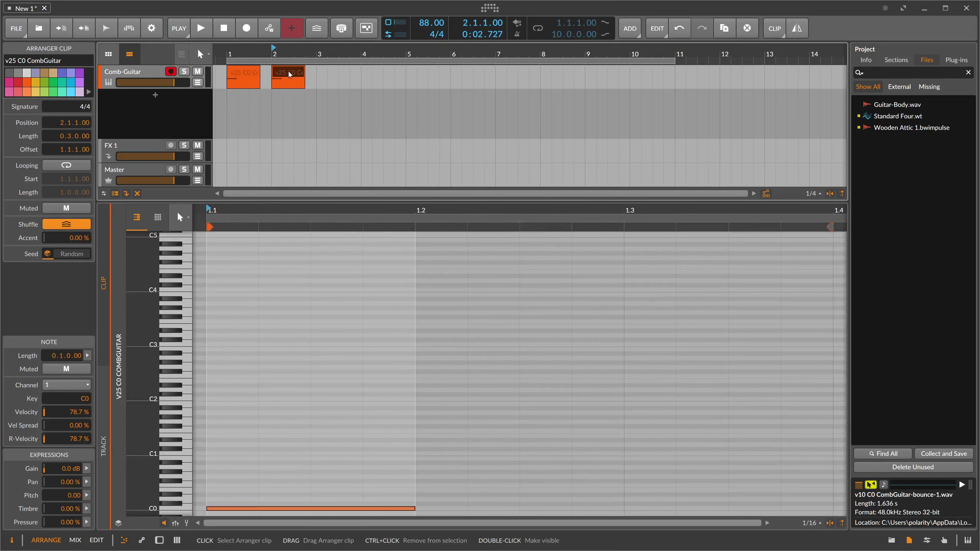
Remove the "2" from the velocity label in the name of the copied clip at bar 2.
{"action": "left_click", "coordinate": [10, 60]}
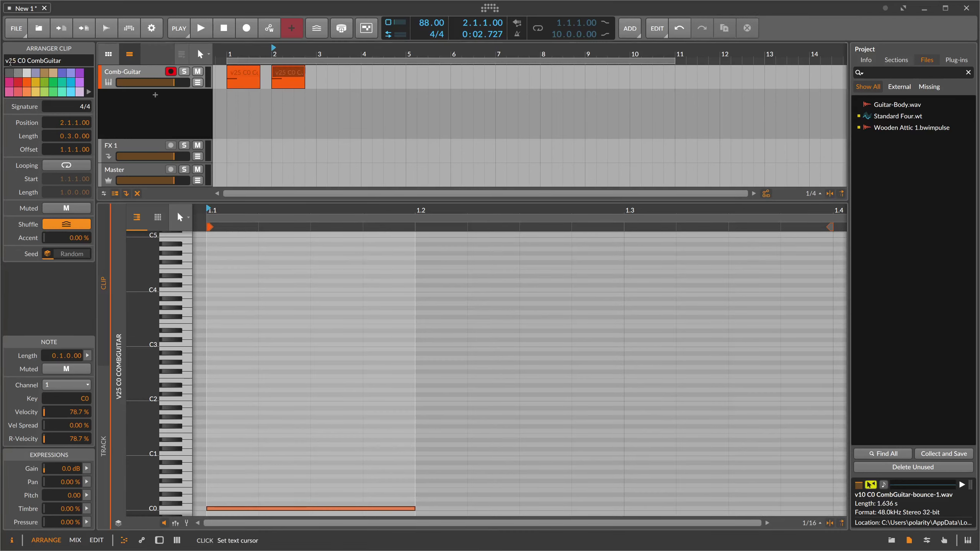
{"action": "key", "text": "BackSpace"}
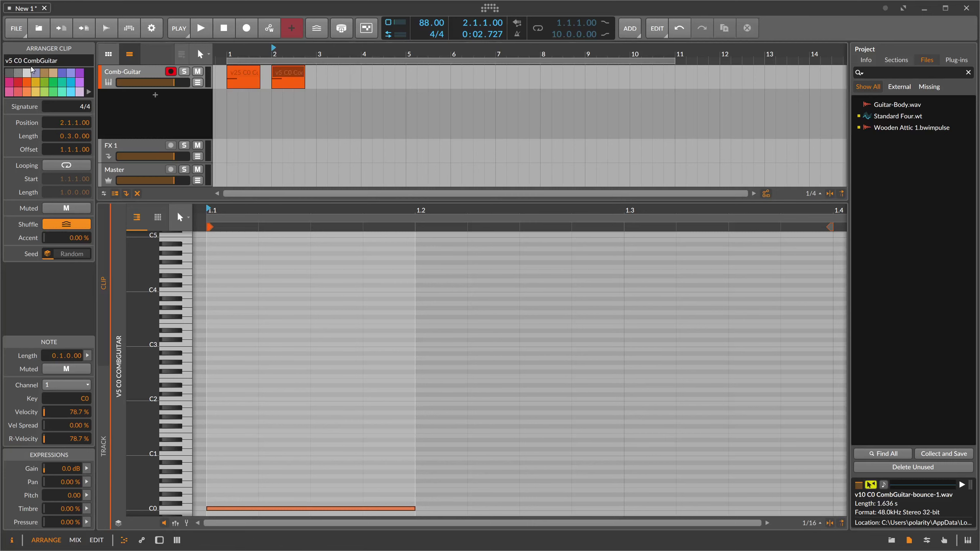
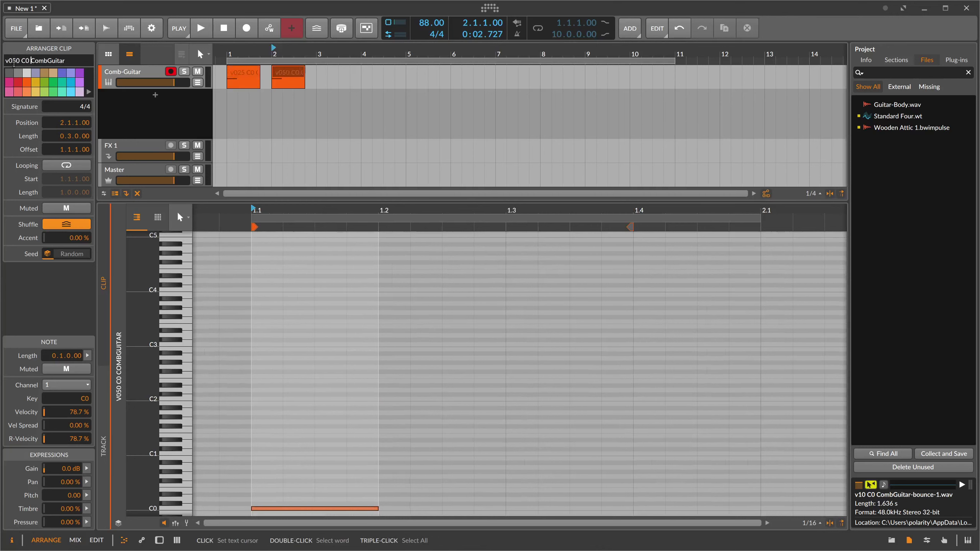
Keep the name "v050 C0 CombGuitar" for the clip at bar 2 and duplicate that clip to bar 3.
{"action": "double_click", "coordinate": [17, 60]}
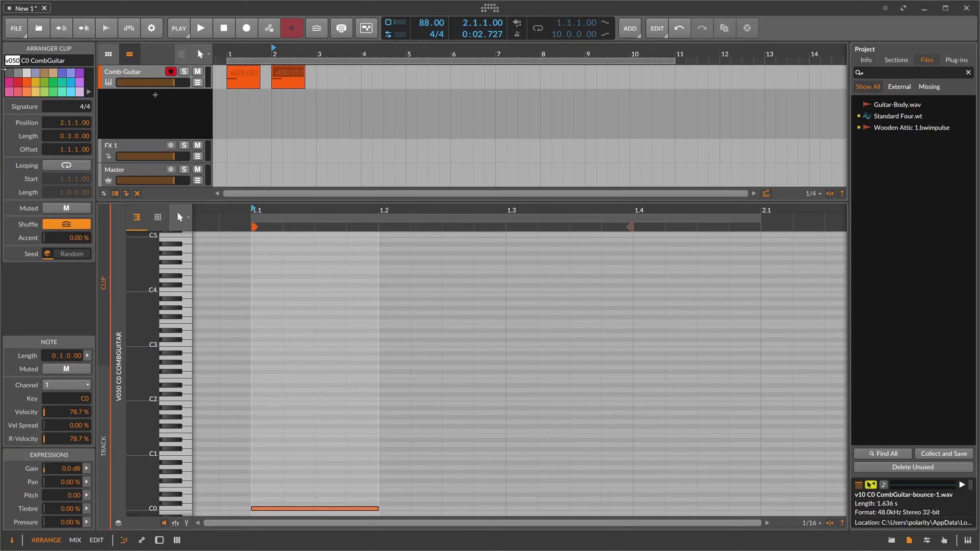
{"action": "left_click", "coordinate": [16, 61]}
{"action": "left_click", "coordinate": [259, 74]}
{"action": "left_click", "coordinate": [279, 75]}
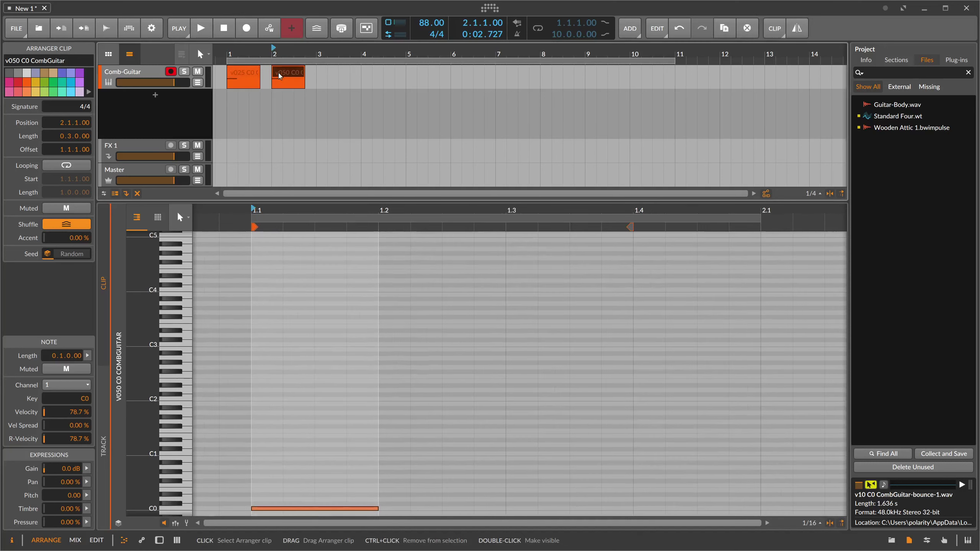
{"action": "key", "text": "ctrl+d"}
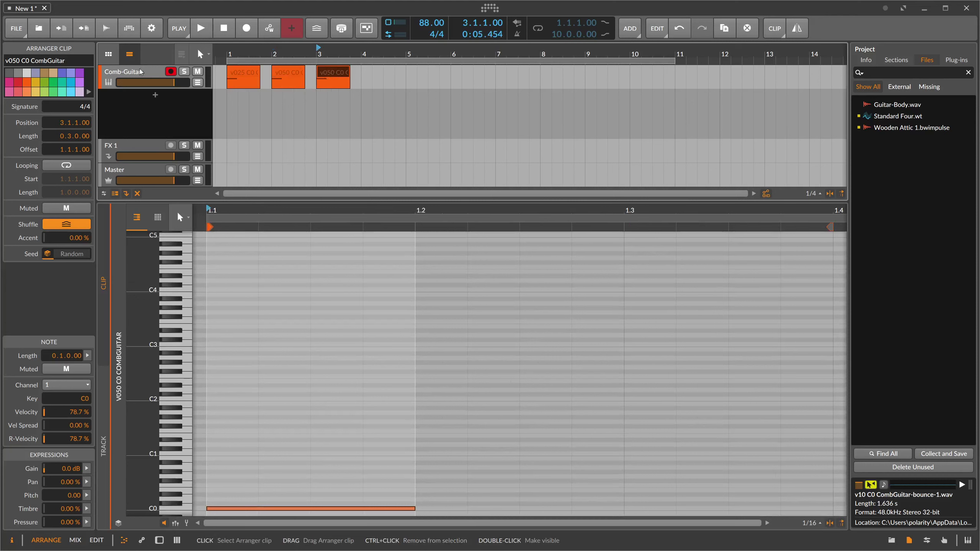
Rename the duplicated clip at bar 3 as "v075 C0 CombGuitar".
{"action": "left_click", "coordinate": [18, 60]}
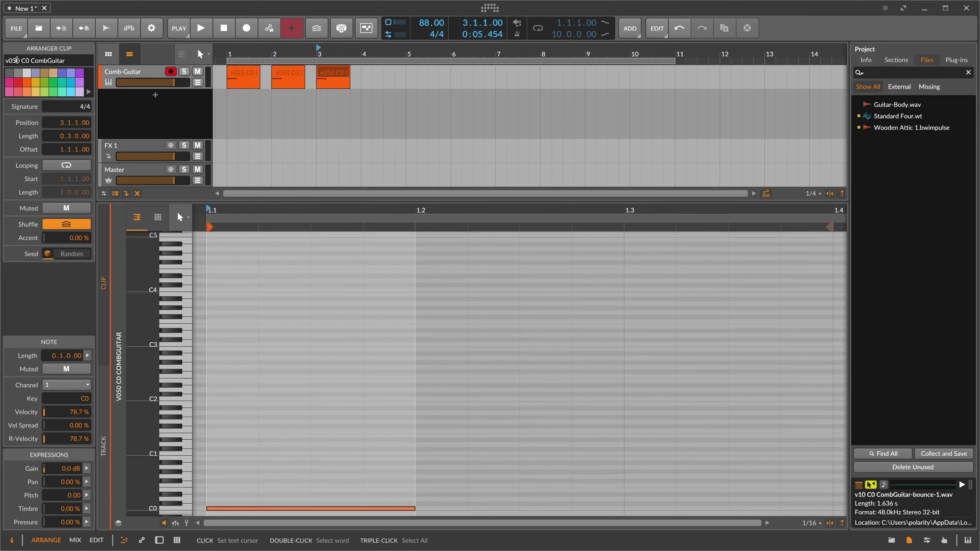
{"action": "key", "text": "BackSpace"}
{"action": "key", "text": "BackSpace"}
{"action": "type", "text": "75"}
{"action": "key", "text": "Return"}
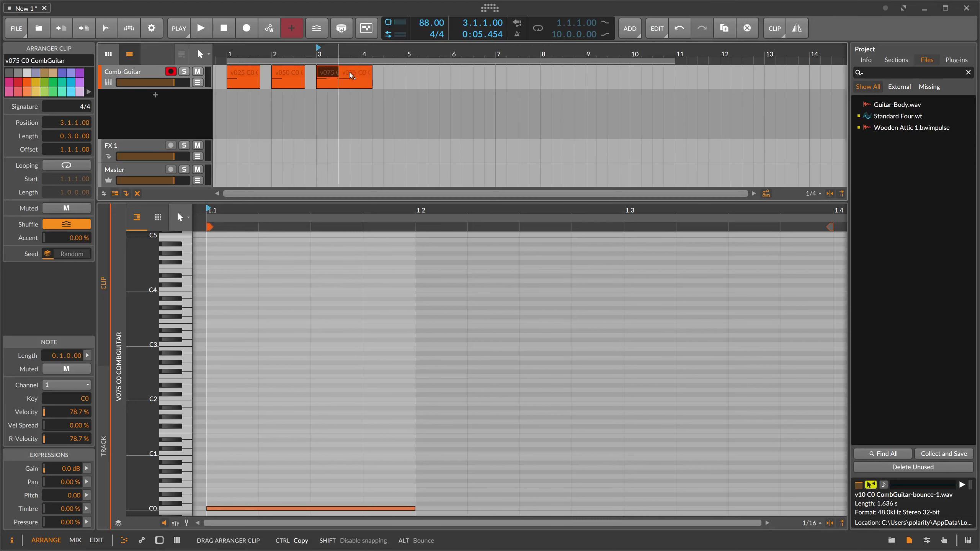
Duplicate the "v075 C0 CombGuitar" clip to bar 4 and rename the copy as "v100 C0 CombGuitar".
{"action": "key", "text": "ctrl+d"}
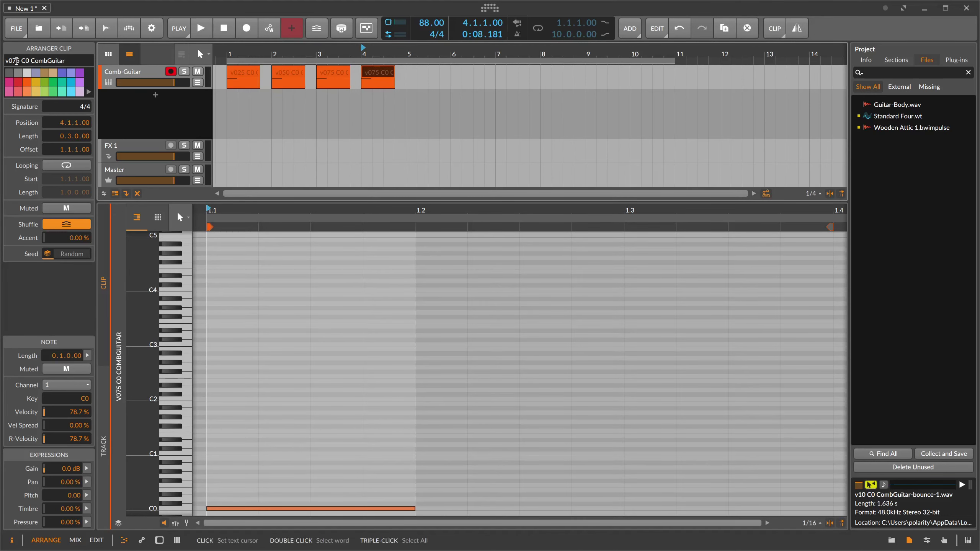
{"action": "left_click", "coordinate": [13, 61]}
{"action": "type", "text": "10"}
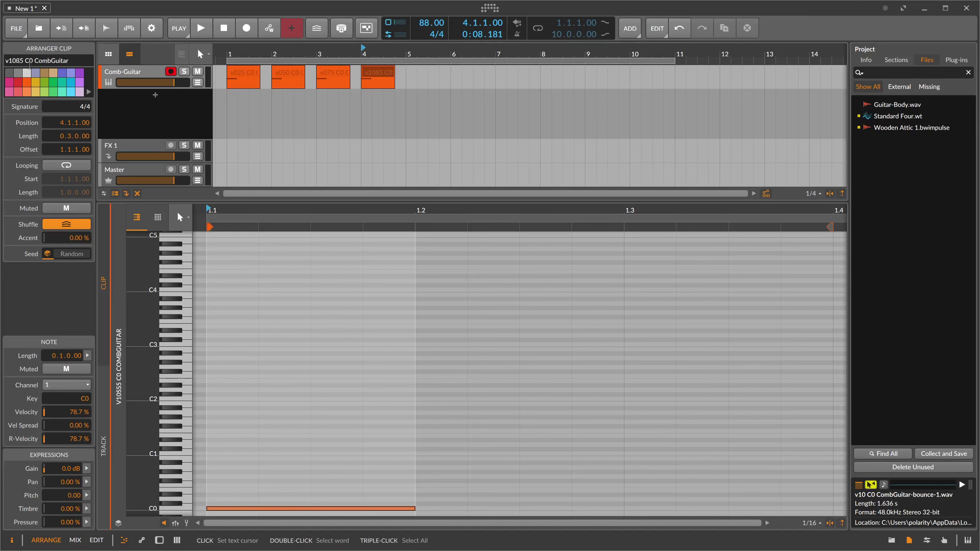
{"action": "key", "text": "Delete"}
{"action": "type", "text": "0"}
{"action": "key", "text": "Return"}
Check the velocity labels in the names of the four Comb-Guitar clips at bars 1 to 4.
{"action": "left_click", "coordinate": [332, 74]}
{"action": "left_click", "coordinate": [288, 74]}
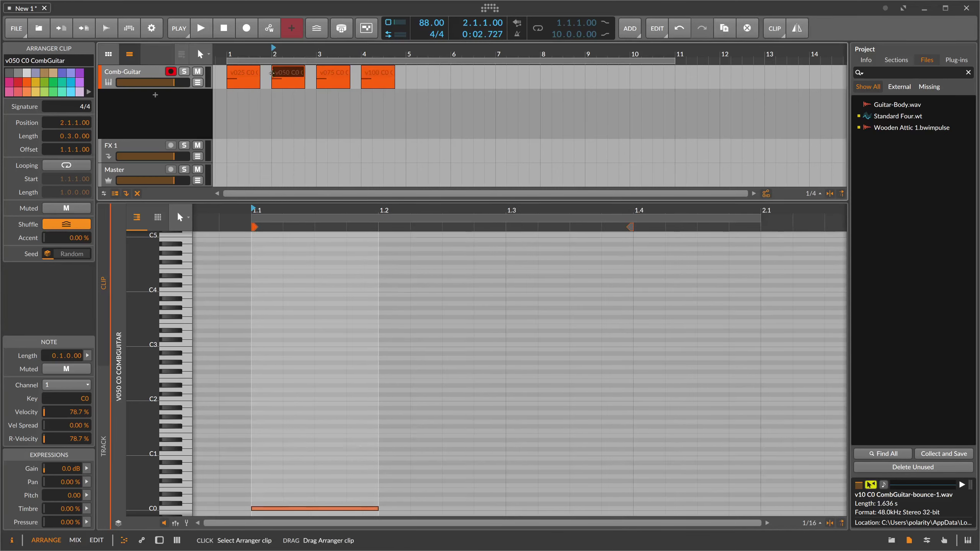
{"action": "left_click", "coordinate": [248, 74]}
{"action": "left_click", "coordinate": [297, 75]}
{"action": "left_click", "coordinate": [328, 75]}
{"action": "left_click", "coordinate": [369, 75]}
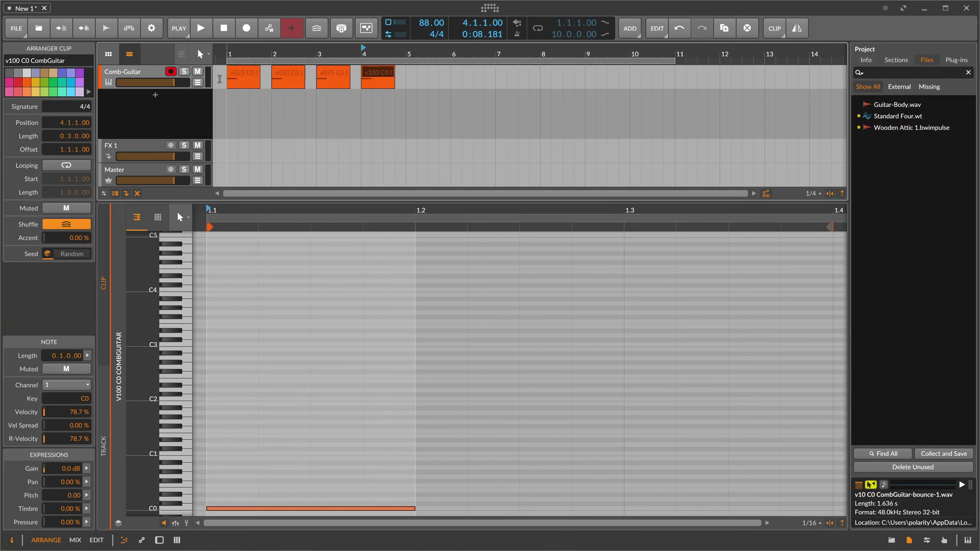
Show the Comb-Guitar track's devices and open its notes in the full-size editor with the whole track timeline.
{"action": "double_click", "coordinate": [156, 78]}
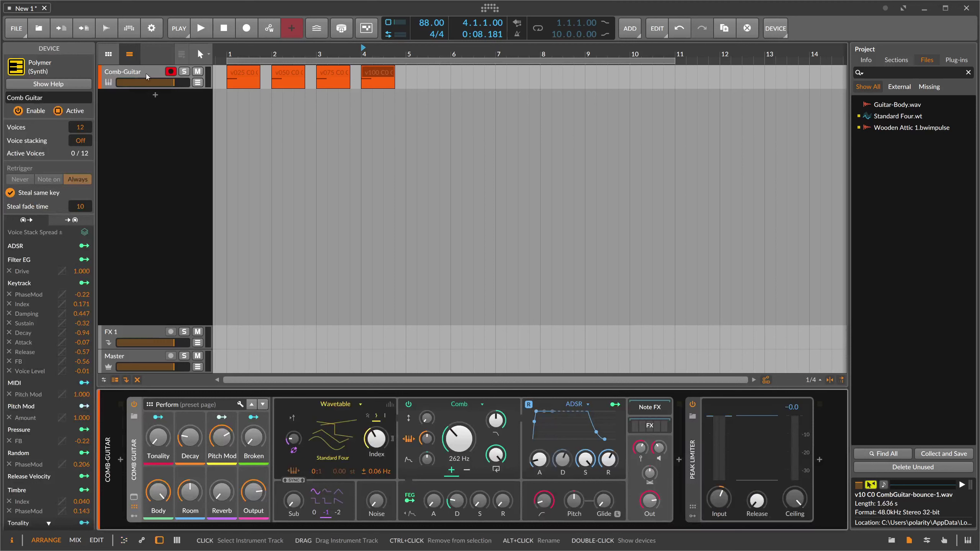
{"action": "key", "text": "alt+3"}
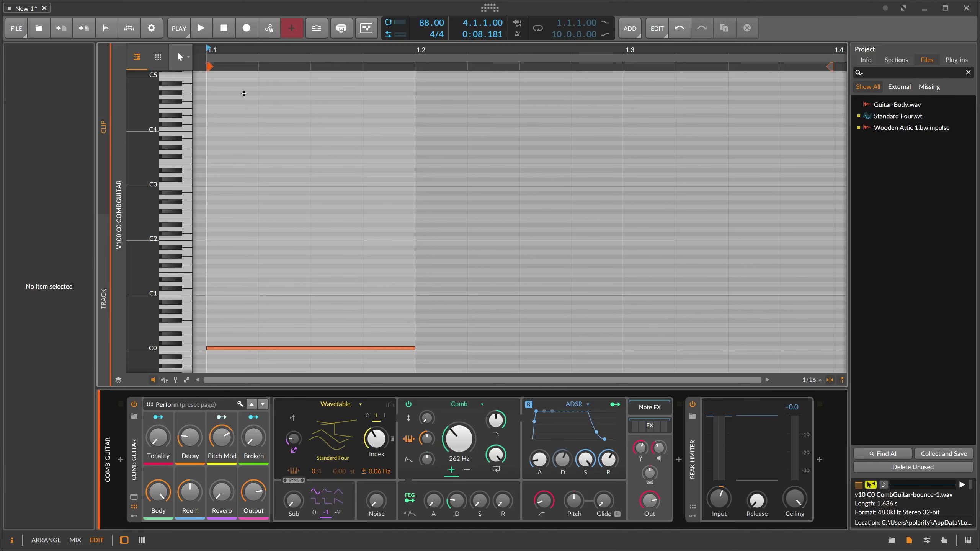
{"action": "left_click", "coordinate": [252, 76]}
{"action": "key", "text": "alt+1"}
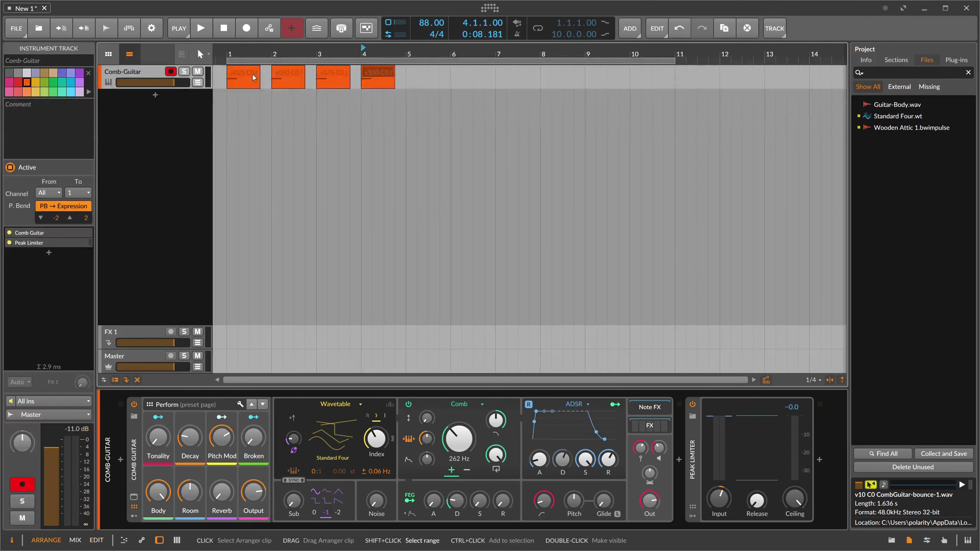
{"action": "left_click", "coordinate": [374, 71]}
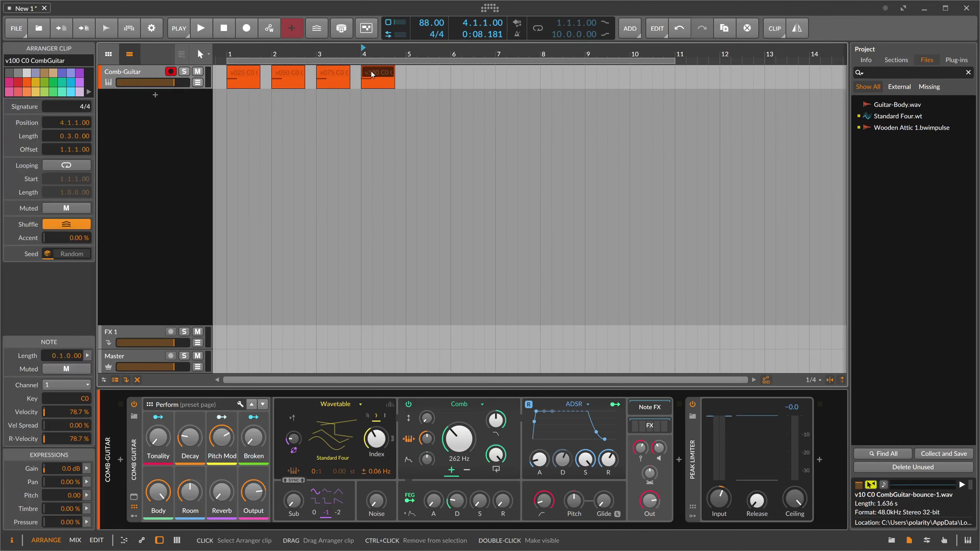
{"action": "key", "text": "alt+3"}
{"action": "left_click", "coordinate": [108, 287]}
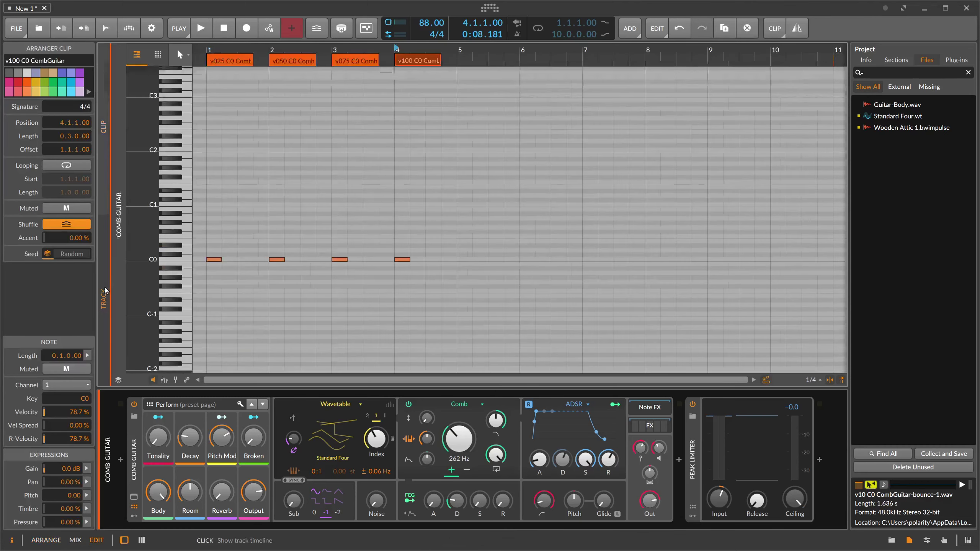
Examine the four clips at bars 1 to 4 and the C0 note inside each one.
{"action": "left_click", "coordinate": [231, 61]}
{"action": "left_click", "coordinate": [289, 61]}
{"action": "left_click", "coordinate": [355, 60]}
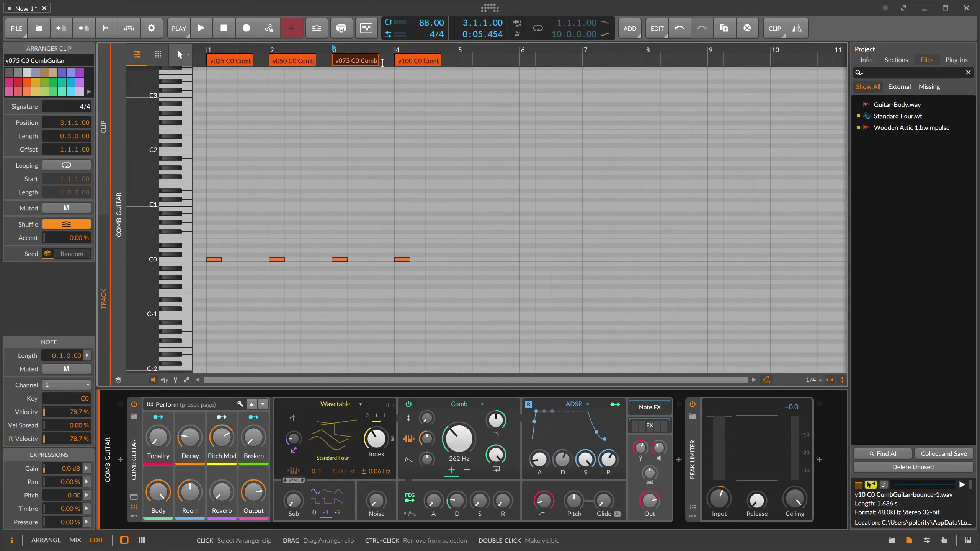
{"action": "left_click", "coordinate": [405, 59]}
{"action": "left_click_drag", "start_coordinate": [399, 279], "coordinate": [236, 230]}
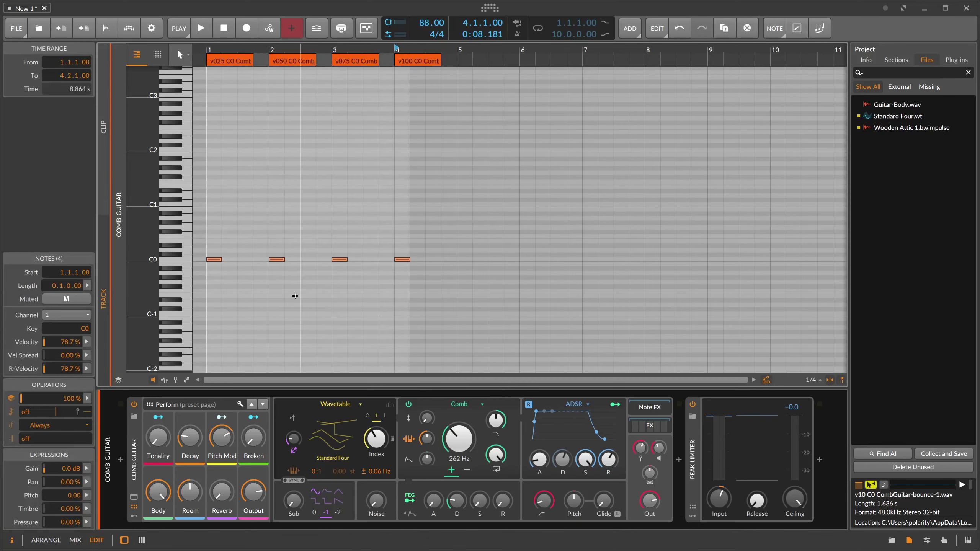
{"action": "left_click", "coordinate": [425, 63]}
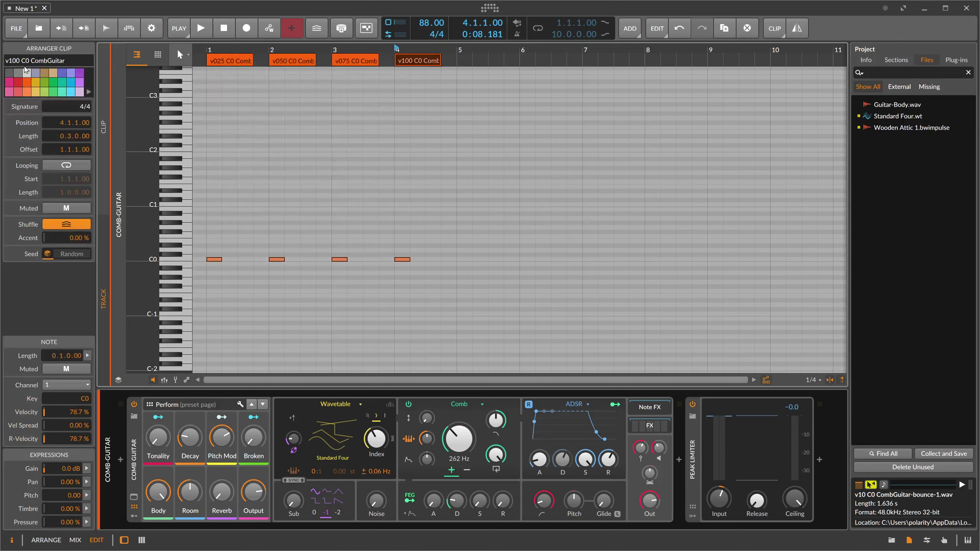
{"action": "left_click_drag", "start_coordinate": [284, 244], "coordinate": [276, 283]}
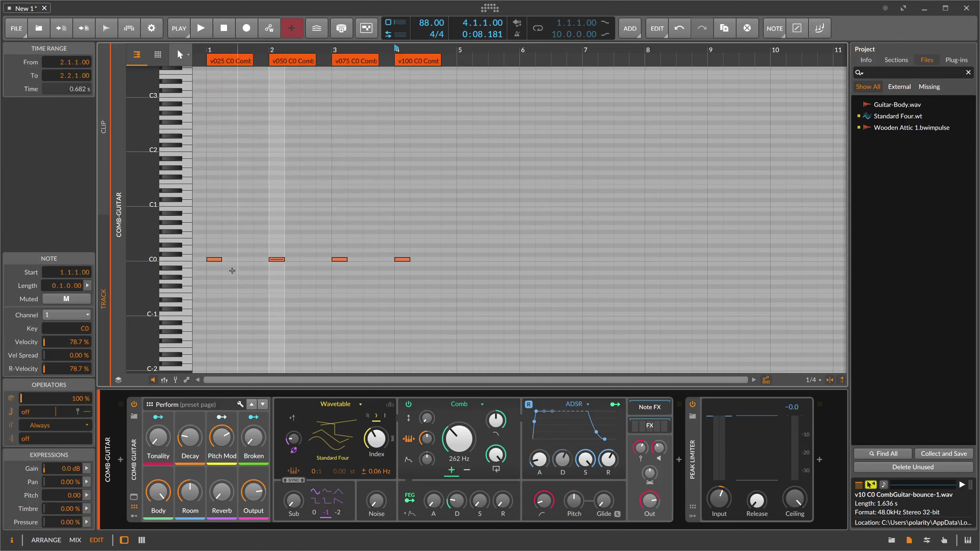
{"action": "left_click", "coordinate": [213, 260]}
{"action": "left_click", "coordinate": [284, 236]}
{"action": "left_click_drag", "start_coordinate": [284, 237], "coordinate": [270, 278]}
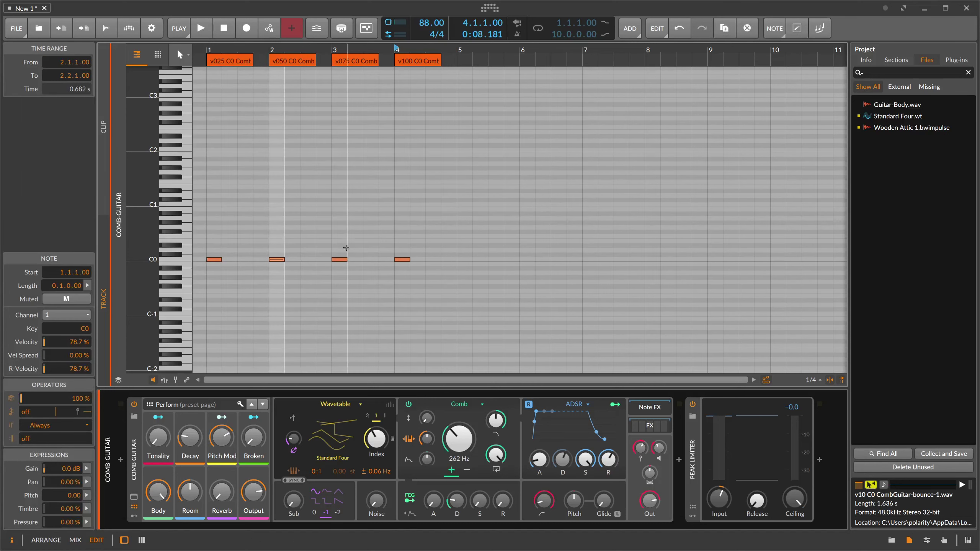
{"action": "left_click_drag", "start_coordinate": [346, 247], "coordinate": [332, 278]}
{"action": "left_click_drag", "start_coordinate": [406, 242], "coordinate": [394, 278]}
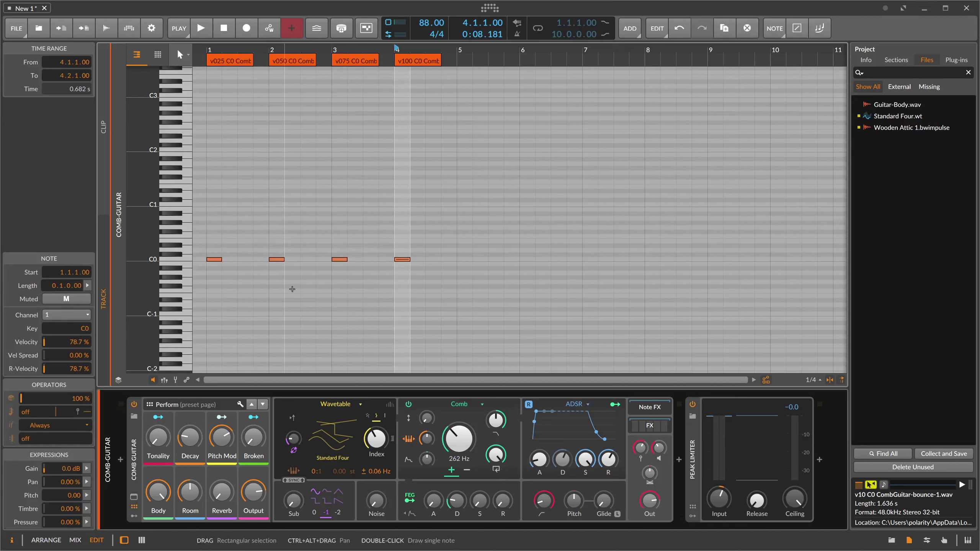
Set the velocity of the C0 note to 25% in bar 1 and 50% in bar 2.
{"action": "left_click_drag", "start_coordinate": [218, 250], "coordinate": [209, 287]}
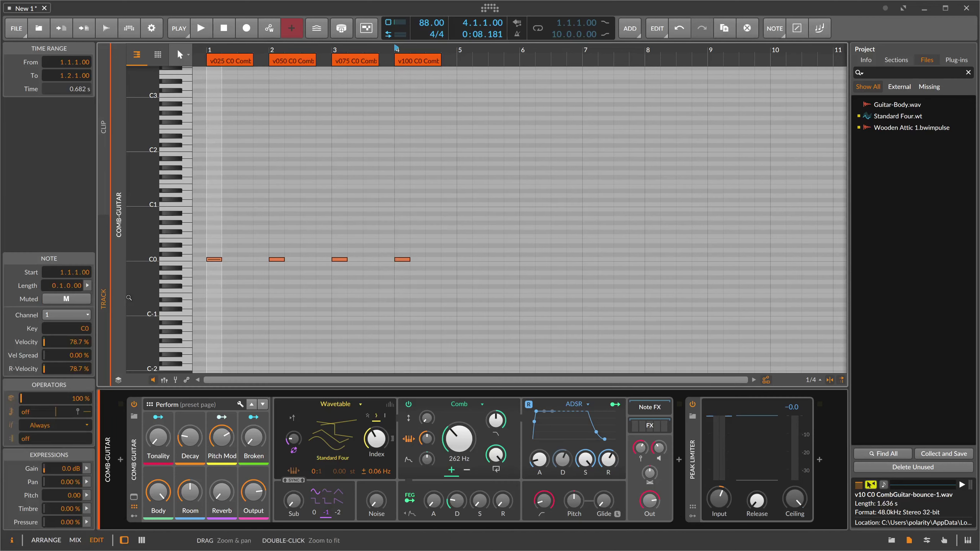
{"action": "double_click", "coordinate": [85, 342]}
{"action": "type", "text": "2"}
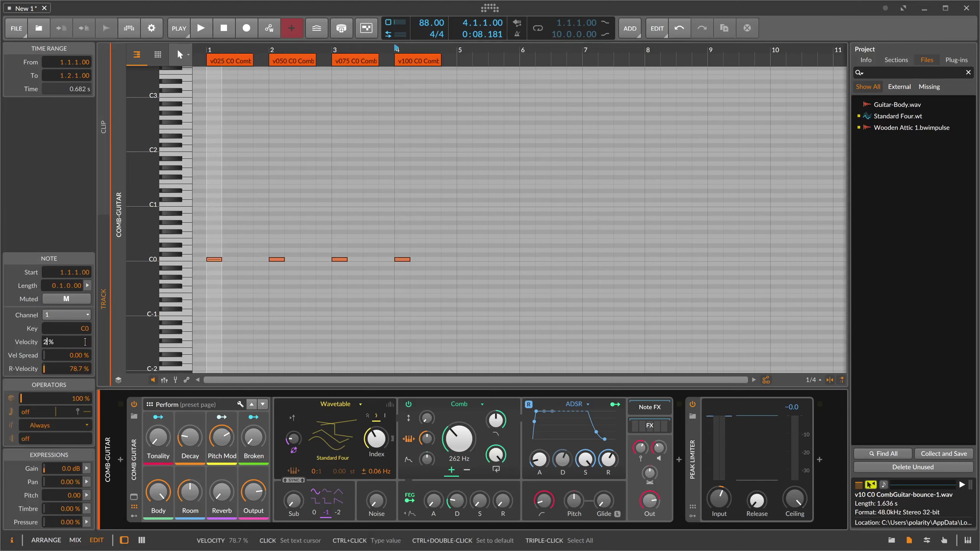
{"action": "type", "text": "5"}
{"action": "key", "text": "Return"}
{"action": "left_click", "coordinate": [274, 259]}
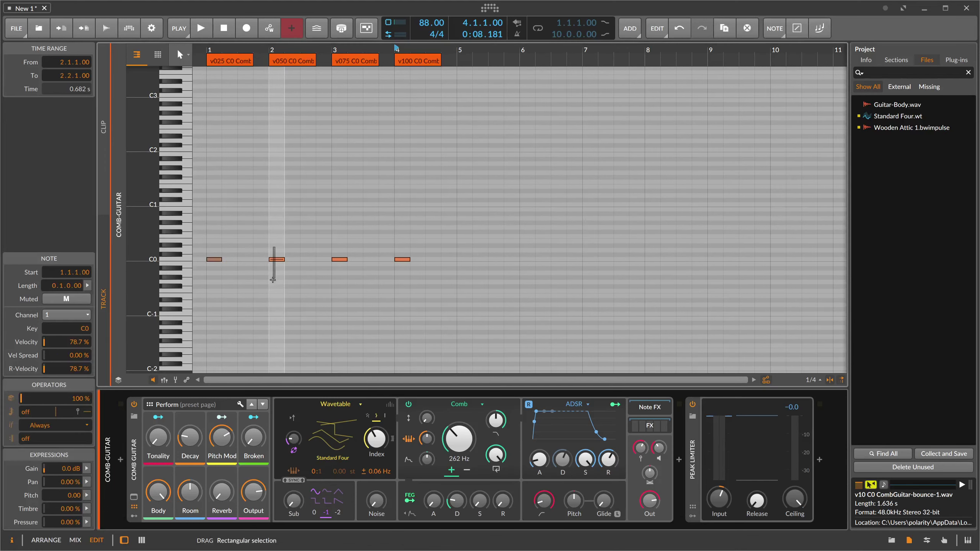
{"action": "double_click", "coordinate": [83, 341]}
{"action": "type", "text": "50"}
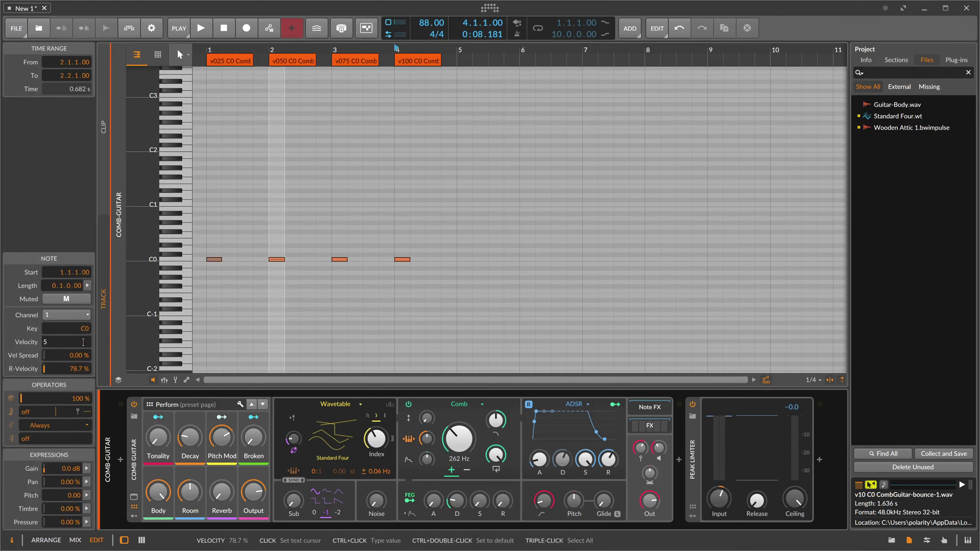
{"action": "key", "text": "Return"}
Set the velocity of the C0 note to 75% in bar 3 and 100% in bar 4.
{"action": "left_click", "coordinate": [340, 259]}
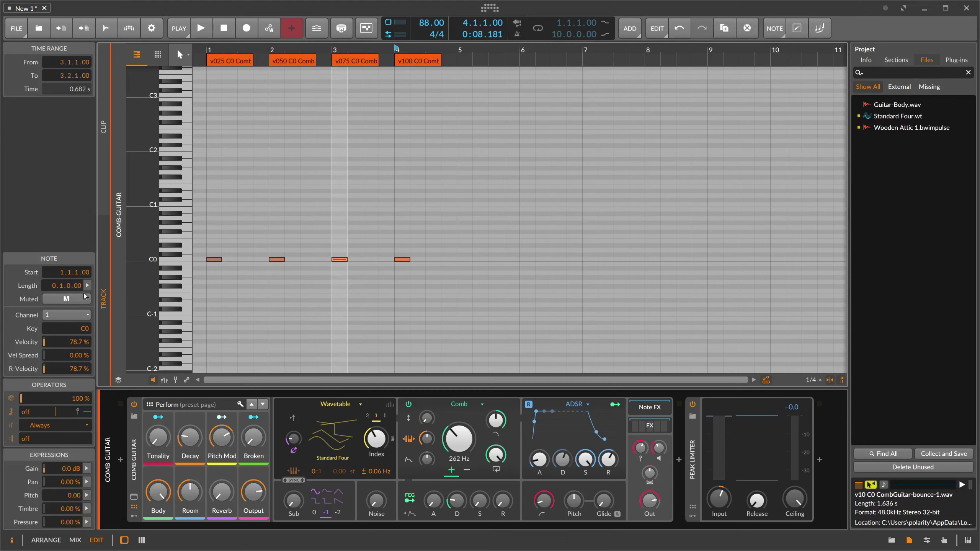
{"action": "double_click", "coordinate": [82, 341]}
{"action": "type", "text": "75"}
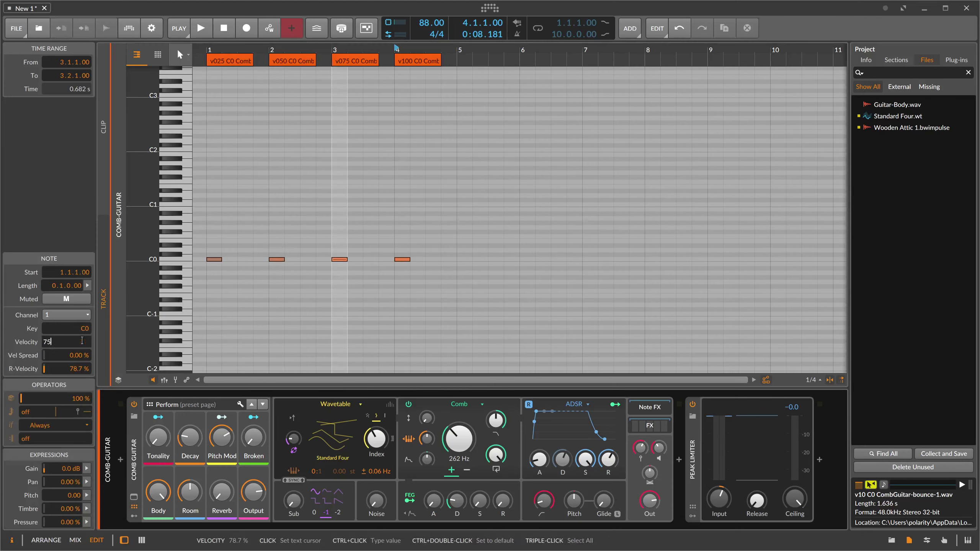
{"action": "key", "text": "Return"}
{"action": "left_click", "coordinate": [402, 259]}
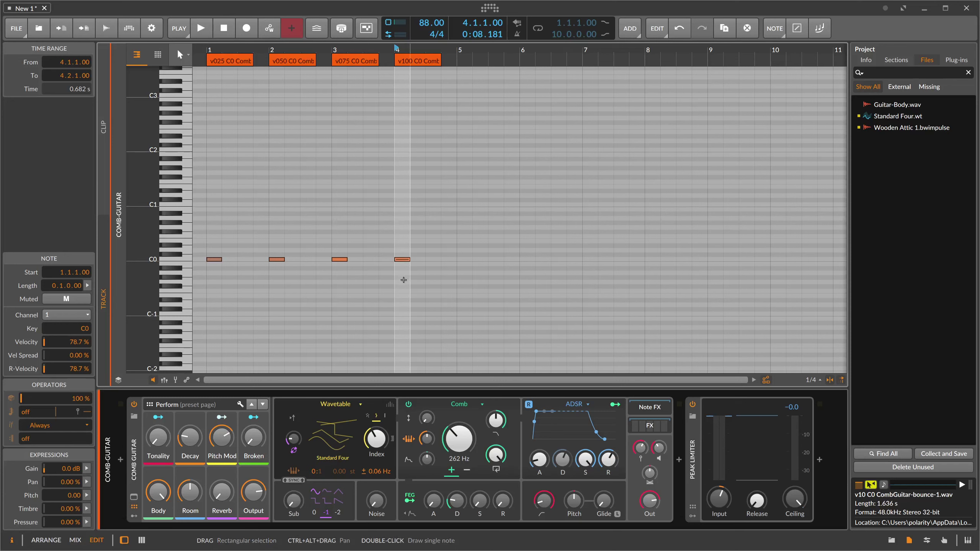
{"action": "double_click", "coordinate": [85, 342]}
{"action": "type", "text": "100"}
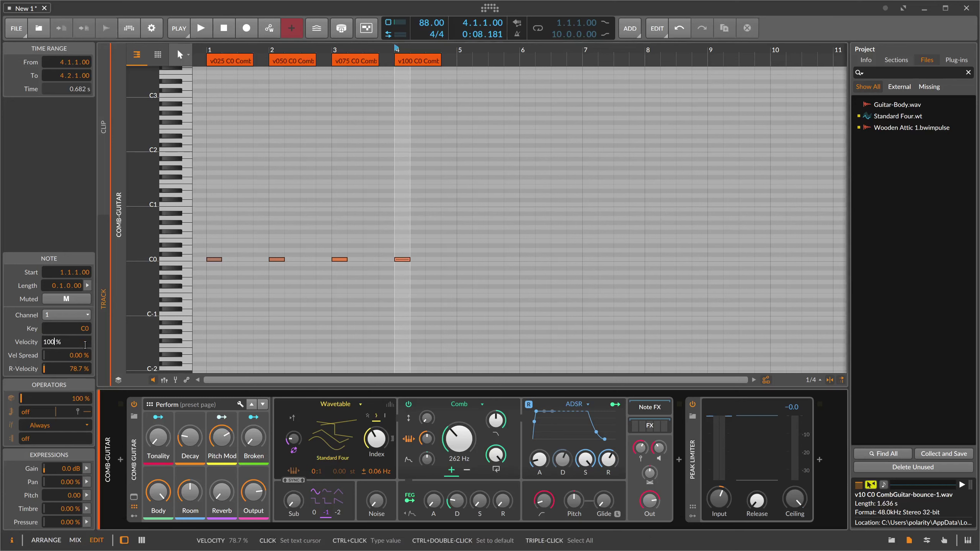
{"action": "key", "text": "Return"}
Audition the notes at their different velocities, starting playback from bars 3, 4, 2 and 1.
{"action": "left_click", "coordinate": [326, 78]}
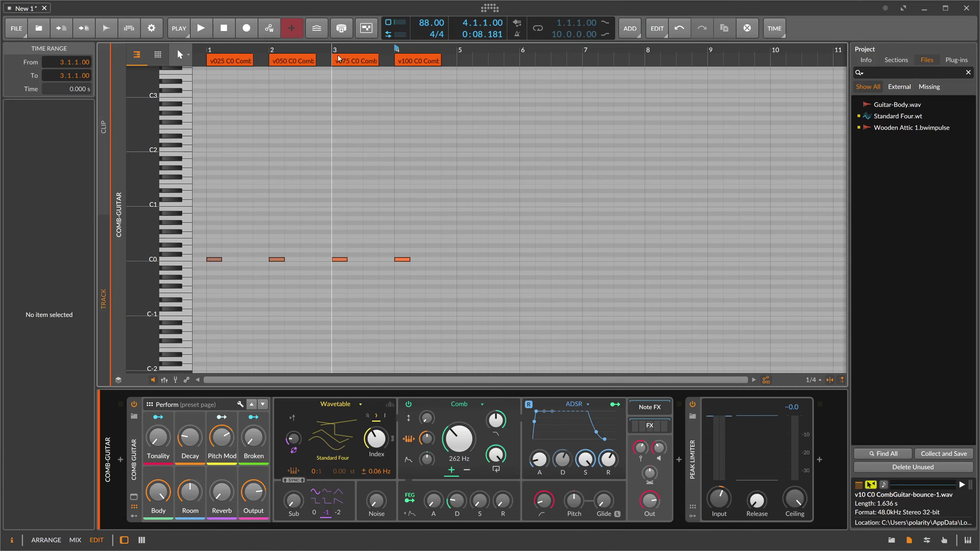
{"action": "key", "text": "space"}
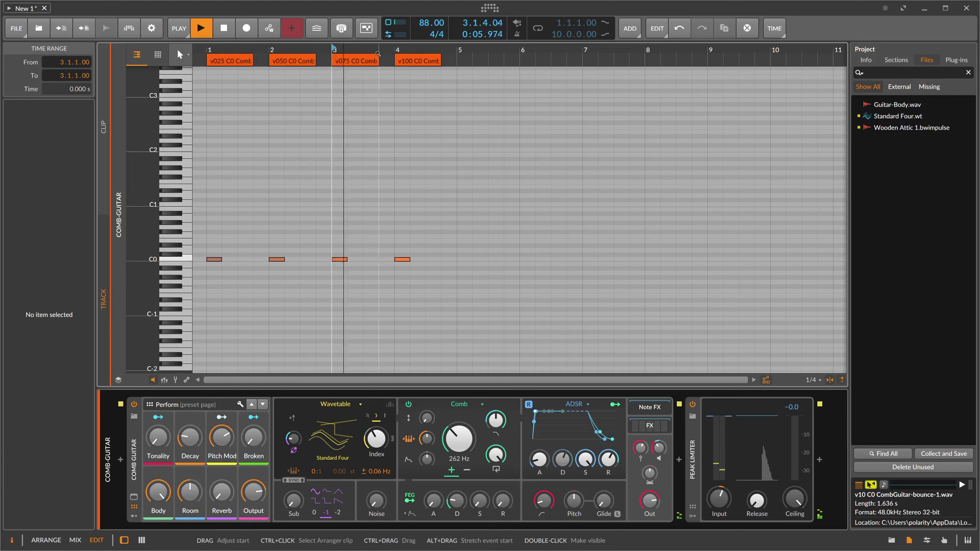
{"action": "left_click", "coordinate": [395, 49]}
{"action": "left_click", "coordinate": [271, 49]}
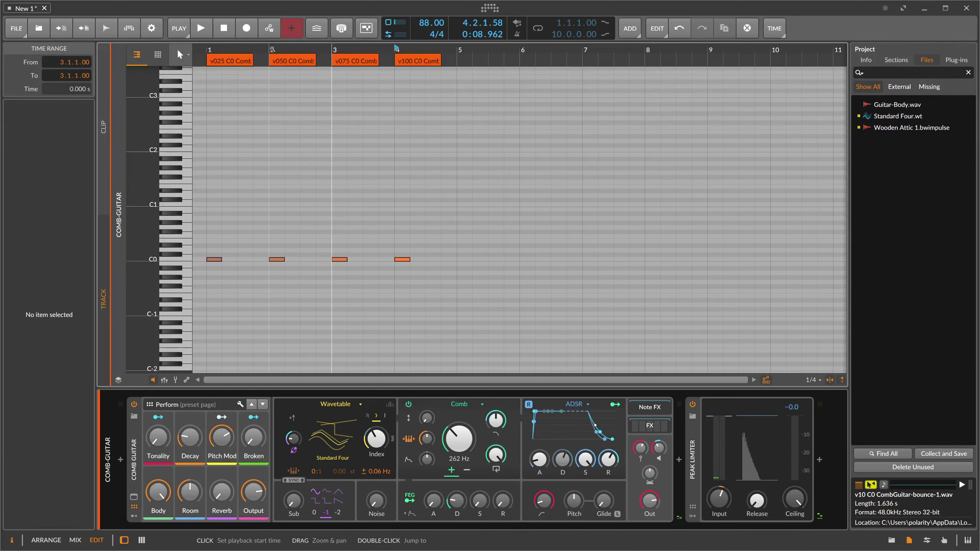
{"action": "left_click", "coordinate": [207, 50]}
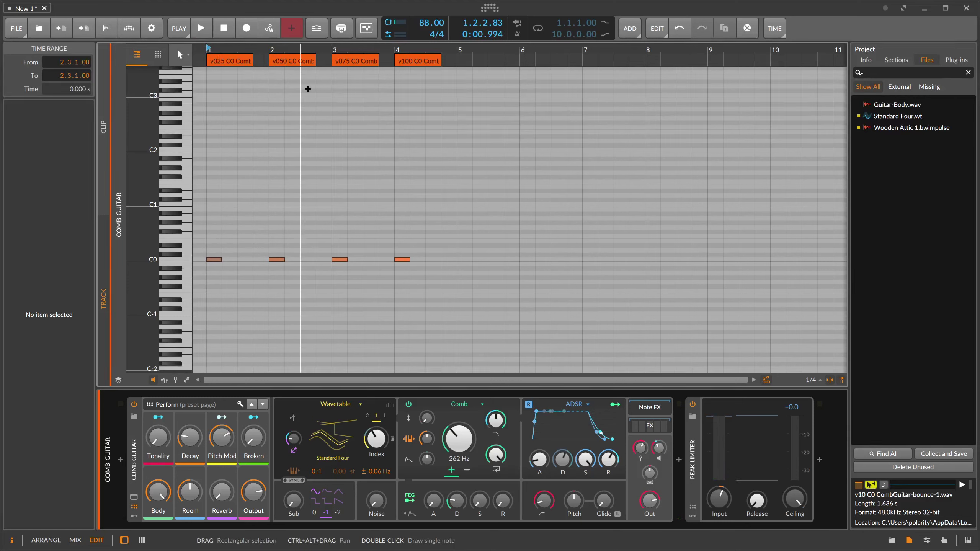
Select all four velocity clips at bars 1 to 4 and copy them to bars 5 to 8.
{"action": "left_click", "coordinate": [394, 62]}
{"action": "left_click", "coordinate": [361, 61], "text": "ctrl"}
{"action": "left_click", "coordinate": [300, 62], "text": "ctrl"}
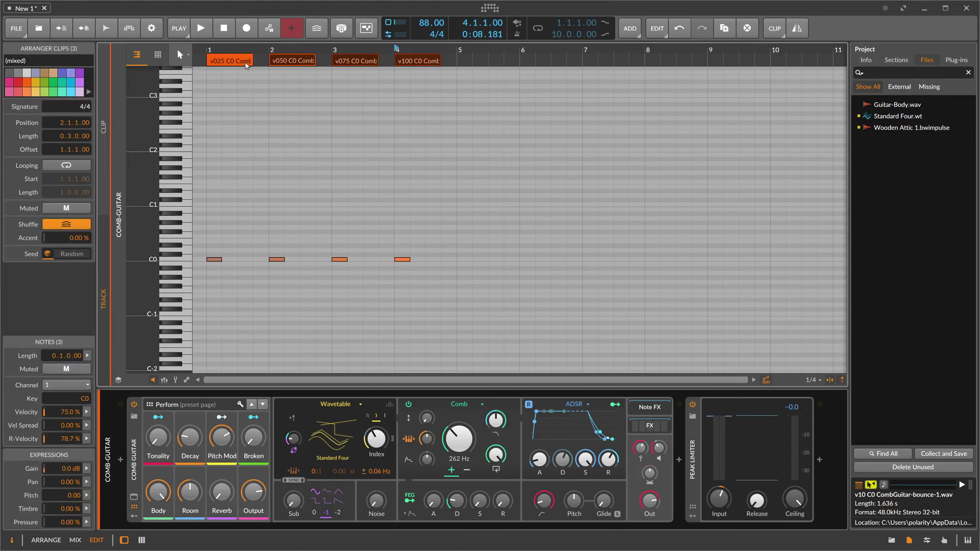
{"action": "left_click", "coordinate": [243, 64], "text": "ctrl"}
{"action": "left_click_drag", "start_coordinate": [227, 62], "coordinate": [478, 64]}
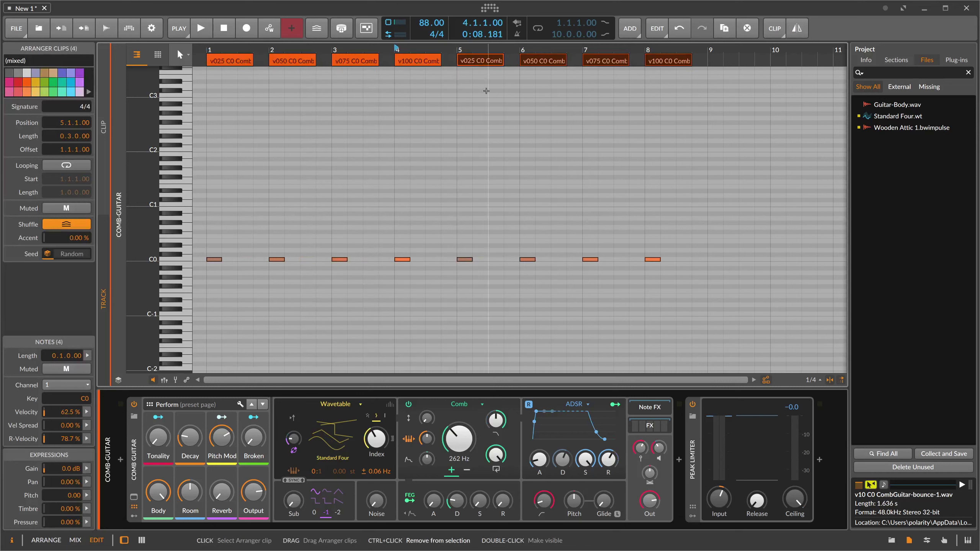
Transpose the four copied C0 notes at bars 5 to 8 up to F0.
{"action": "left_click_drag", "start_coordinate": [465, 231], "coordinate": [654, 290]}
{"action": "key", "text": "Up"}
{"action": "key", "text": "Up"}
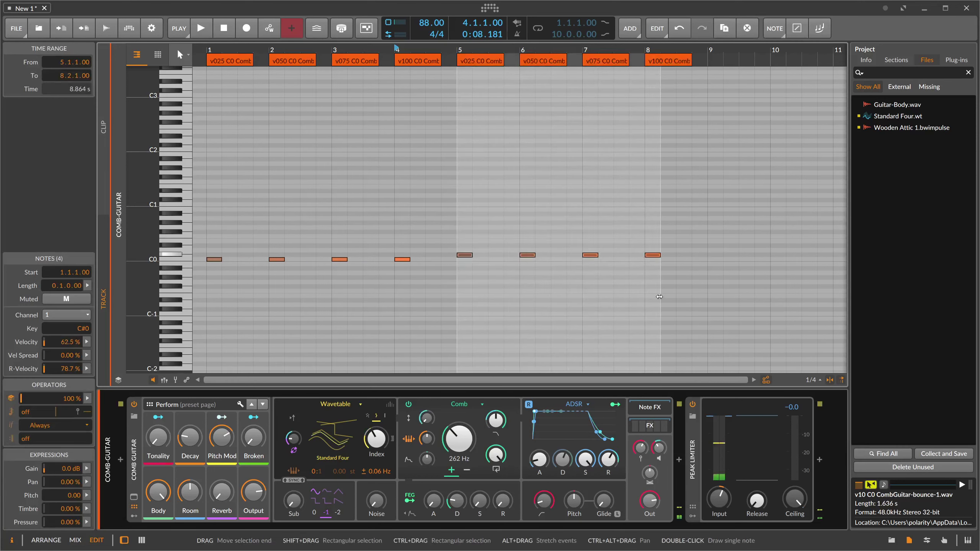
{"action": "key", "text": "Down"}
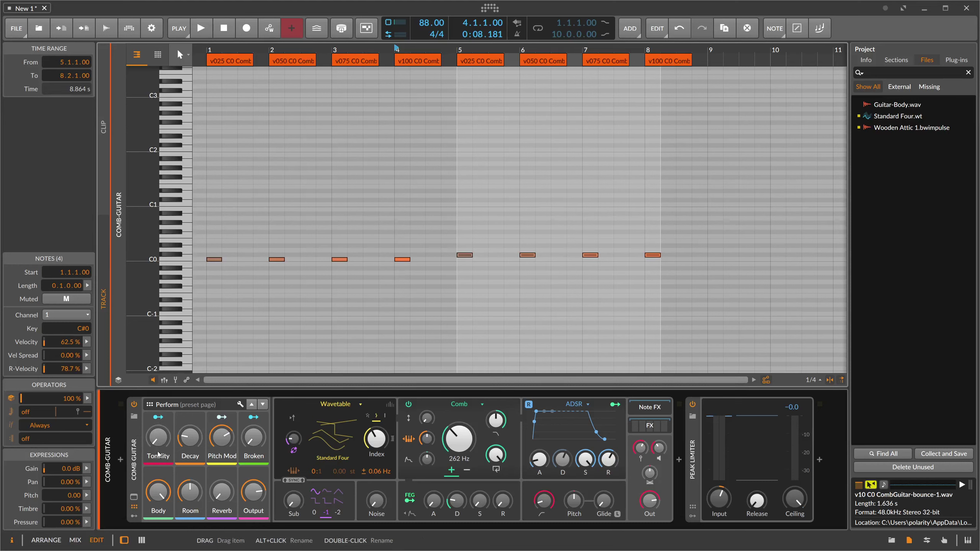
{"action": "left_click_drag", "start_coordinate": [440, 49], "coordinate": [440, 40]}
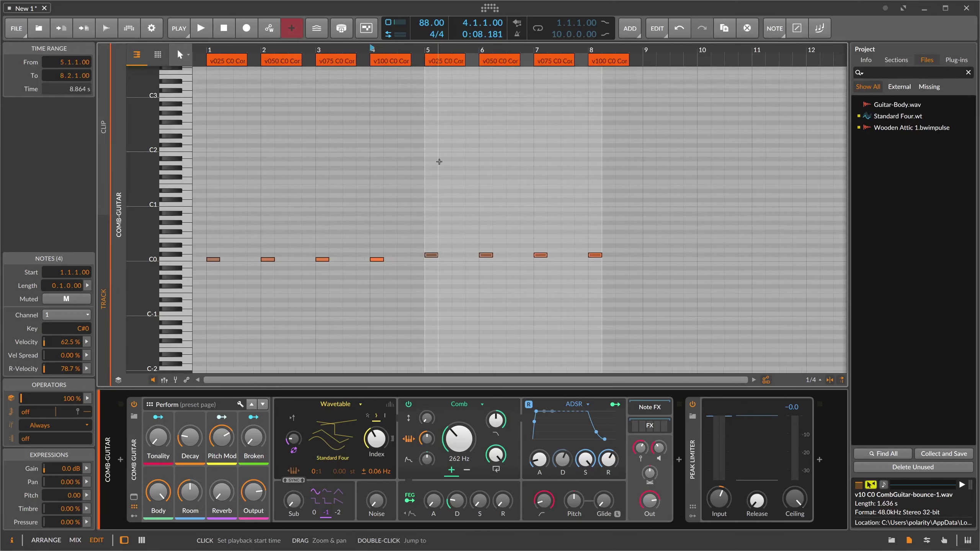
{"action": "left_click_drag", "start_coordinate": [425, 231], "coordinate": [459, 256]}
{"action": "left_click", "coordinate": [594, 293]}
{"action": "left_click_drag", "start_coordinate": [603, 292], "coordinate": [422, 236]}
{"action": "key", "text": "Up"}
{"action": "key", "text": "Up"}
{"action": "key", "text": "Up"}
{"action": "key", "text": "Up"}
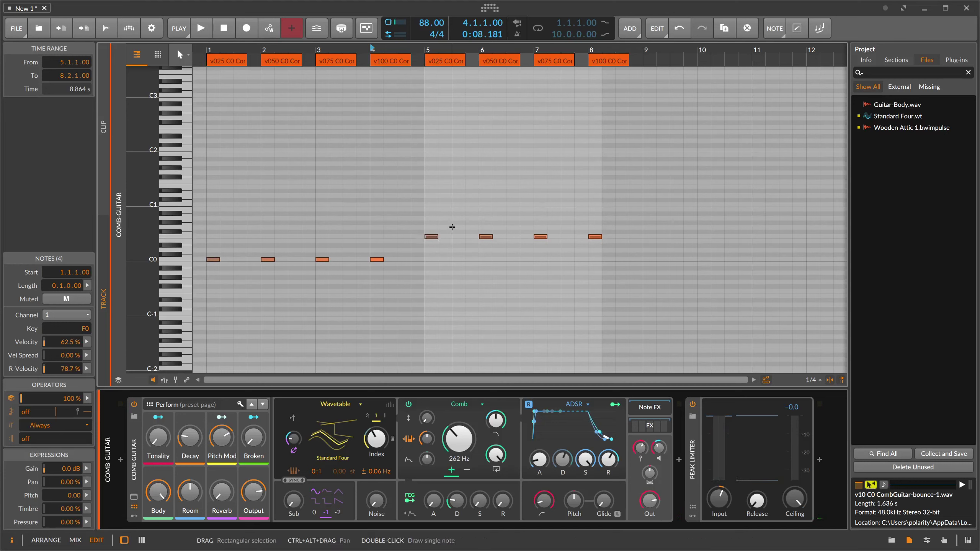
Rename the clip at bar 5 as v025 F0 CombGuitar.
{"action": "left_click", "coordinate": [431, 237]}
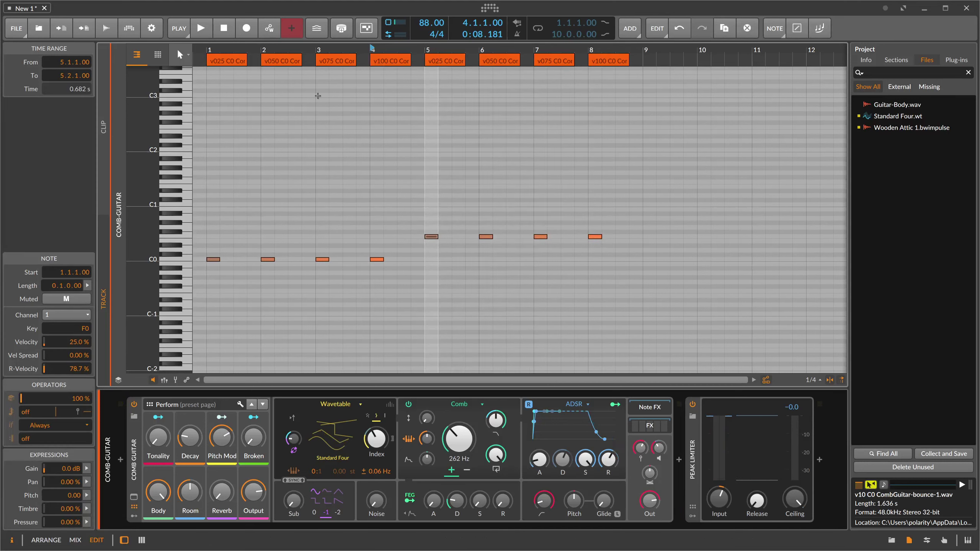
{"action": "left_click", "coordinate": [441, 61]}
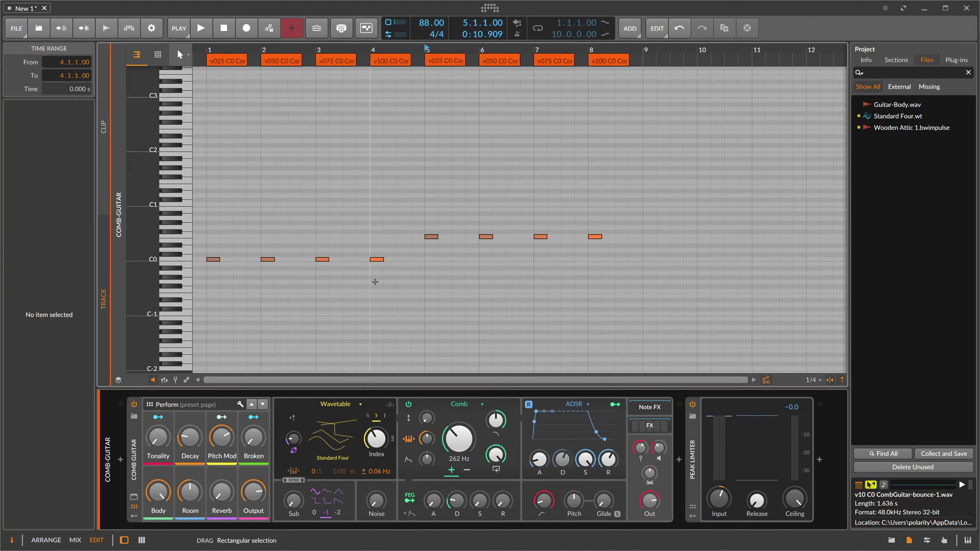
{"action": "left_click_drag", "start_coordinate": [376, 280], "coordinate": [204, 232]}
{"action": "left_click", "coordinate": [376, 236]}
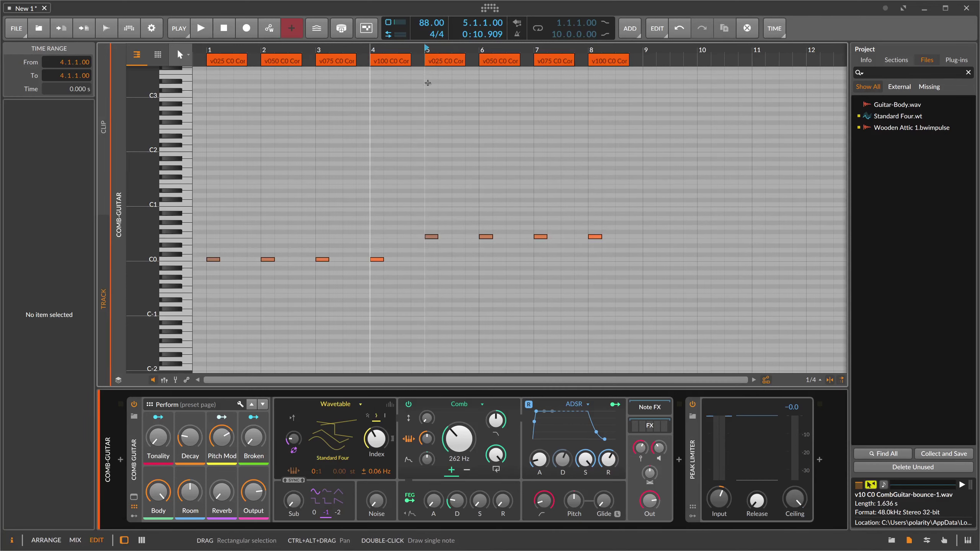
{"action": "left_click", "coordinate": [440, 61]}
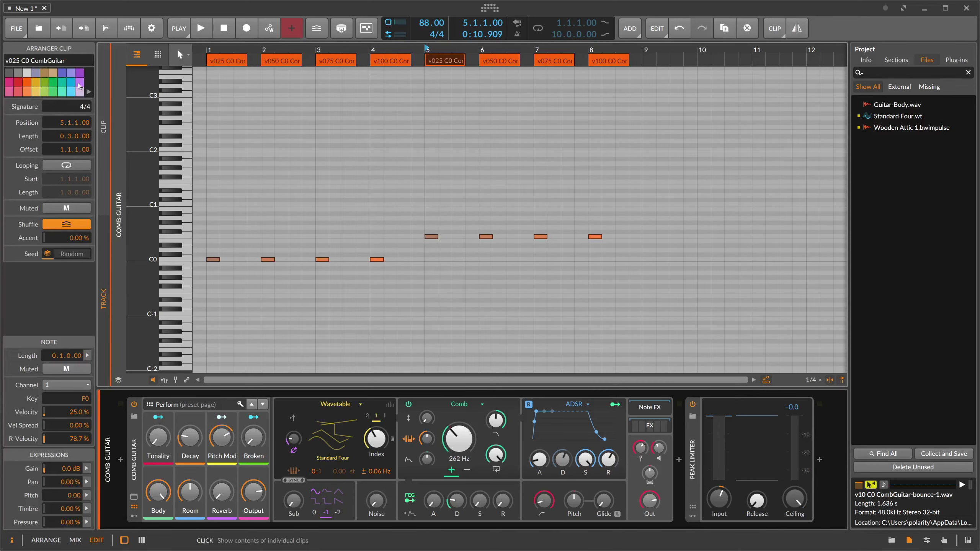
{"action": "left_click", "coordinate": [24, 62]}
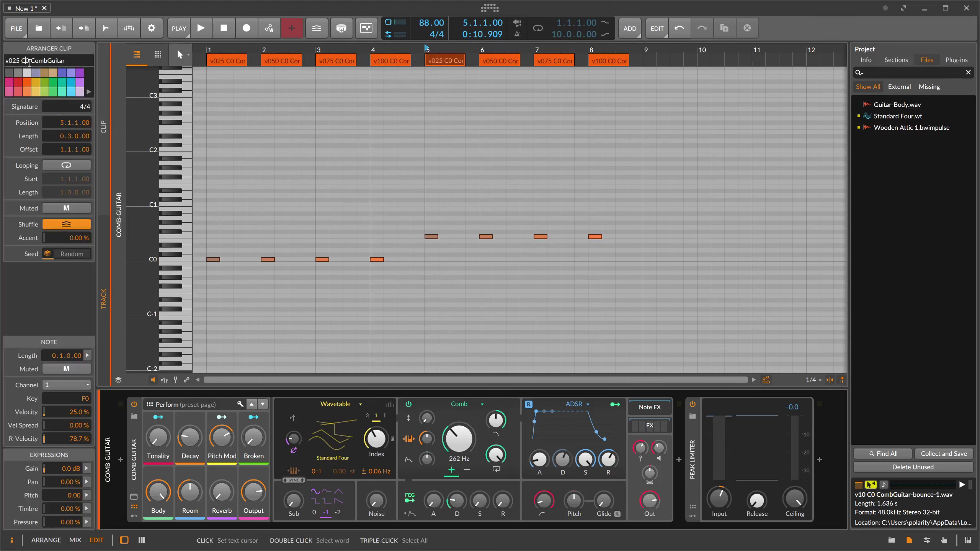
{"action": "key", "text": "BackSpace"}
{"action": "type", "text": "F"}
Rename the clip at bar 6 as v050 F0 CombGuitar and the one at bar 7 as v075 F0 CombGuitar.
{"action": "left_click", "coordinate": [511, 62]}
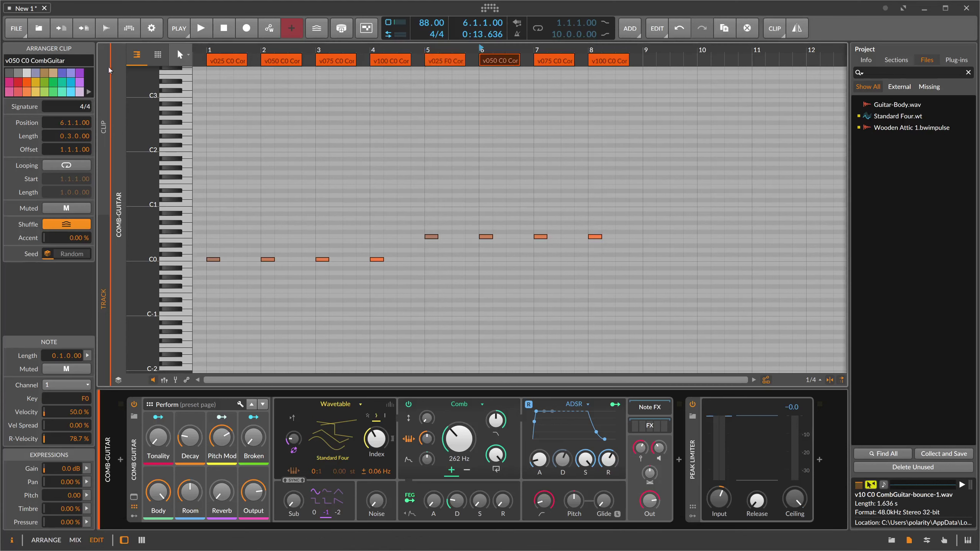
{"action": "key", "text": "shift+Right"}
{"action": "type", "text": "F"}
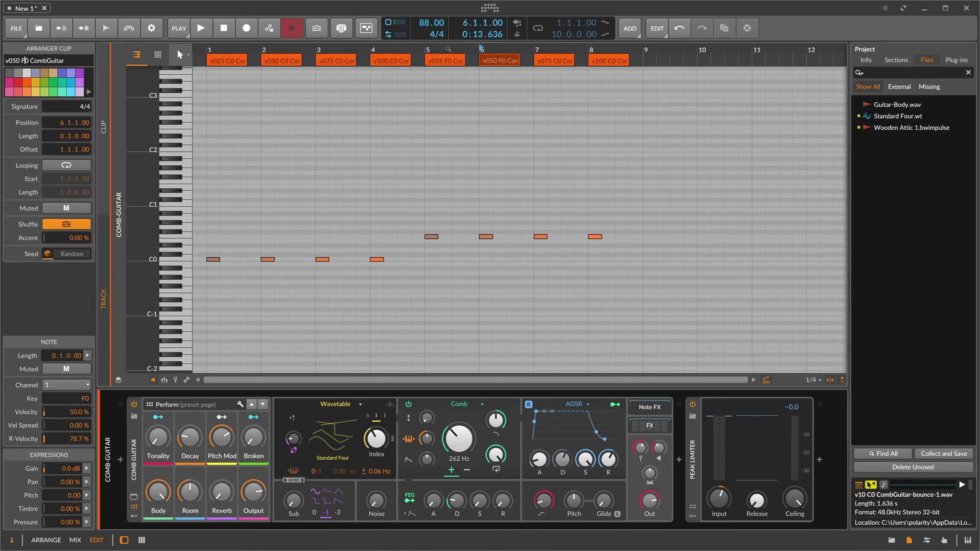
{"action": "key", "text": "Tab"}
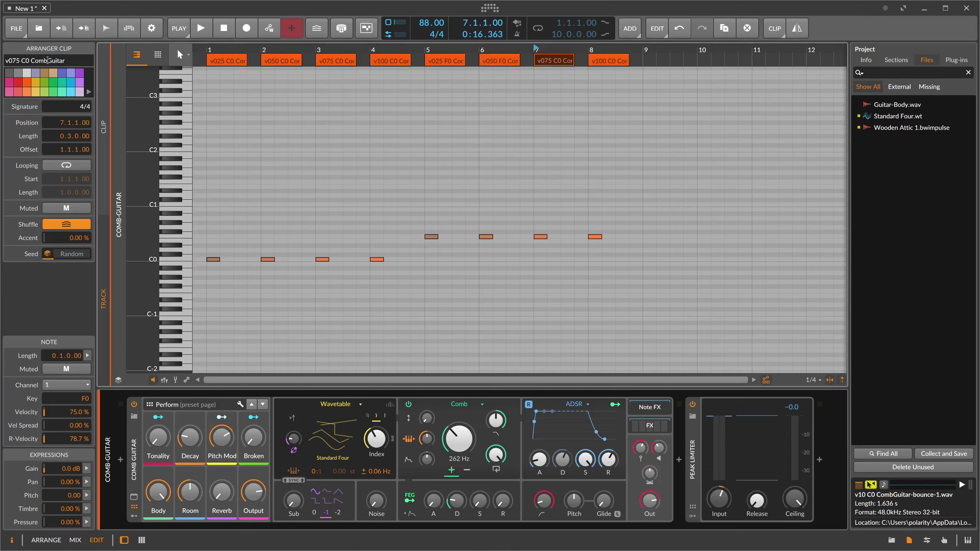
{"action": "left_click", "coordinate": [24, 60]}
{"action": "key", "text": "shift+Right"}
{"action": "type", "text": "F"}
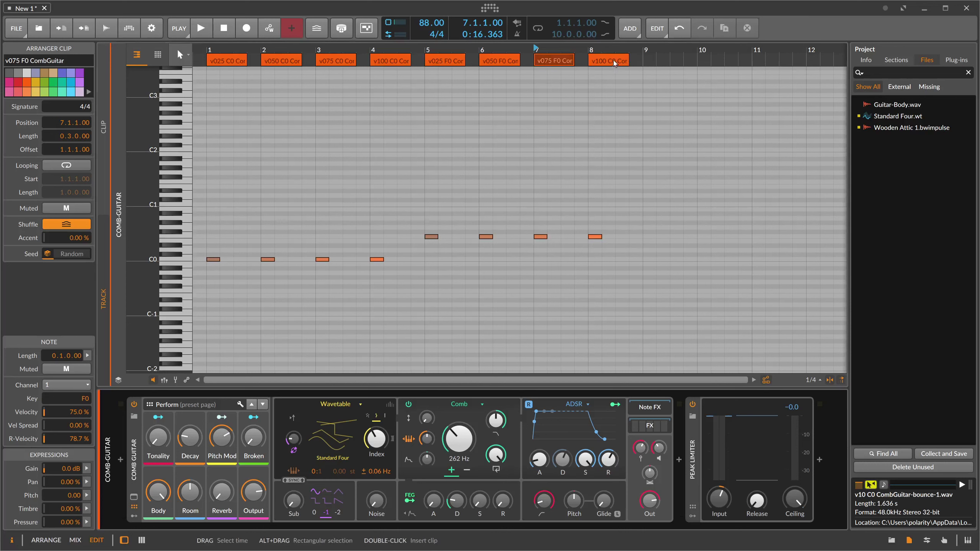
Rename the clip at bar 8 as v100 F0 CombGuitar.
{"action": "key", "text": "Tab"}
{"action": "left_click", "coordinate": [21, 60]}
{"action": "key", "text": "shift+Right"}
{"action": "type", "text": "F"}
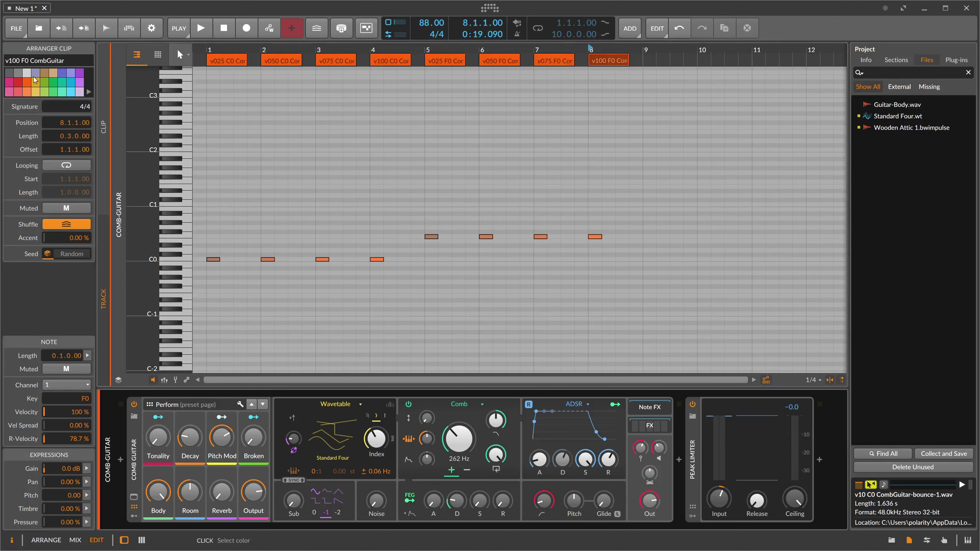
Audition the F0 notes at their different velocities, starting playback from bars 5, 6 and 7.
{"action": "left_click", "coordinate": [319, 74]}
{"action": "left_click", "coordinate": [344, 49]}
{"action": "key", "text": "space"}
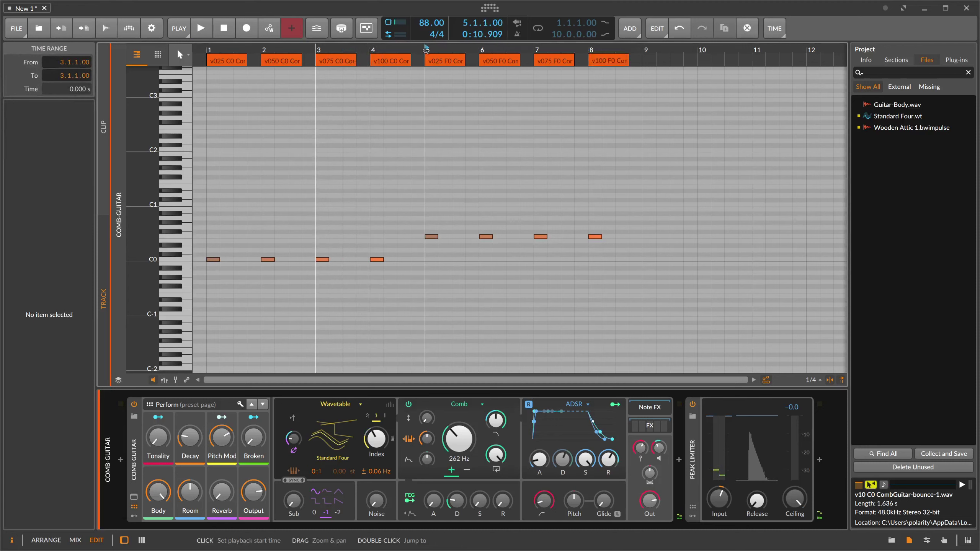
{"action": "left_click", "coordinate": [426, 49]}
{"action": "left_click", "coordinate": [481, 50]}
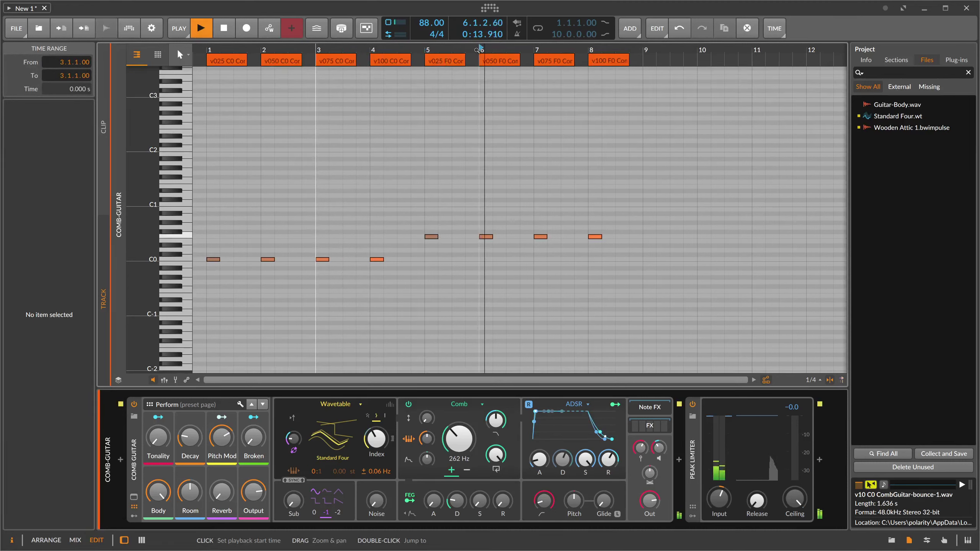
{"action": "key", "text": "space"}
{"action": "left_click", "coordinate": [533, 51]}
{"action": "key", "text": "space"}
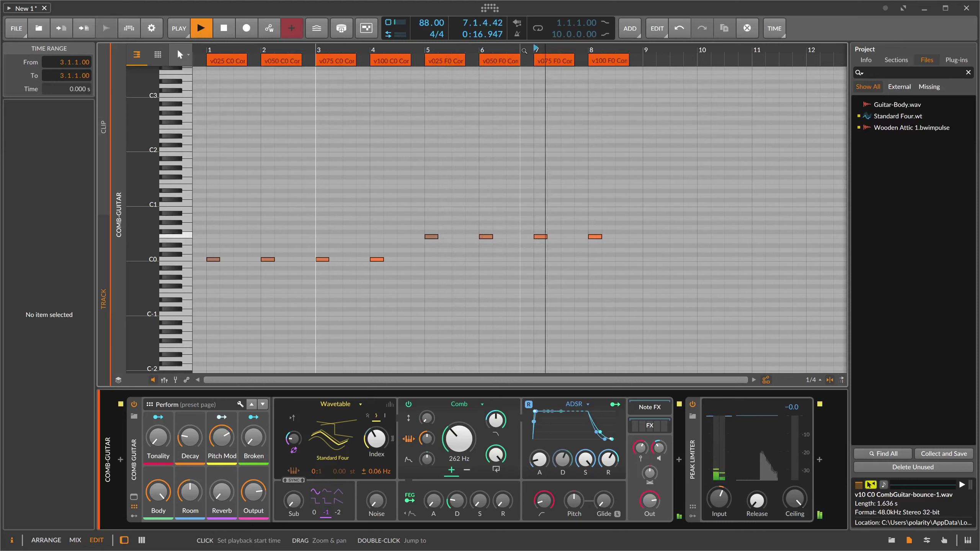
{"action": "key", "text": "space"}
Select the four F0 clips at bars 5 to 8 and copy them to bars 9 to 12.
{"action": "left_click_drag", "start_coordinate": [533, 52], "coordinate": [462, 54]}
{"action": "left_click", "coordinate": [434, 59]}
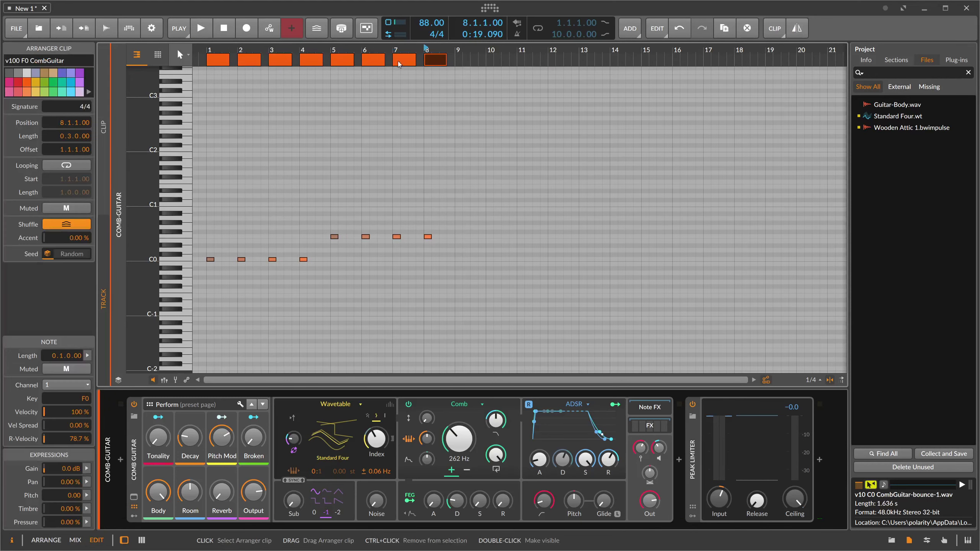
{"action": "left_click", "coordinate": [341, 61], "text": "ctrl"}
{"action": "left_click", "coordinate": [369, 60], "text": "ctrl"}
{"action": "left_click", "coordinate": [408, 61], "text": "ctrl"}
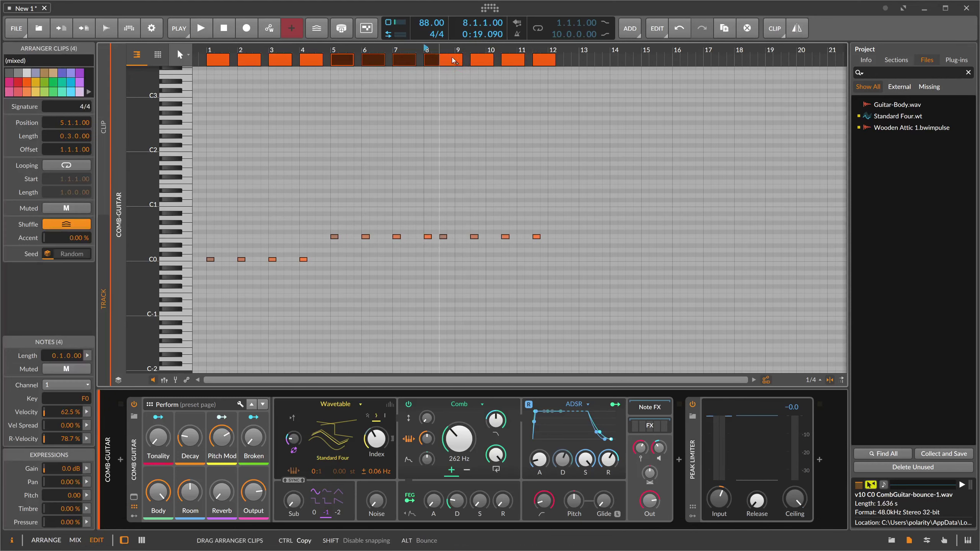
{"action": "key", "text": "ctrl+d"}
Transpose the four copied F0 notes at bars 9 to 12 up to C1.
{"action": "left_click_drag", "start_coordinate": [471, 50], "coordinate": [466, 78]}
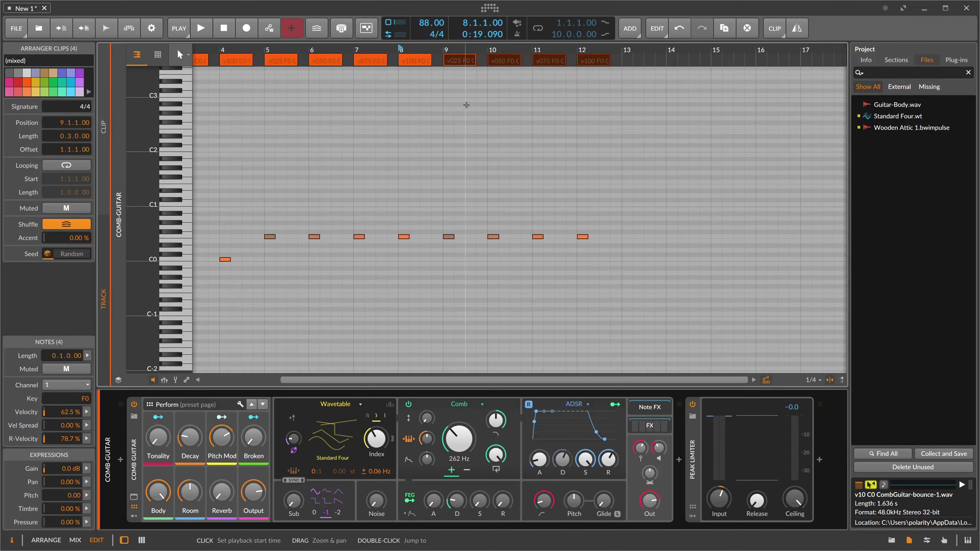
{"action": "left_click_drag", "start_coordinate": [439, 213], "coordinate": [595, 268]}
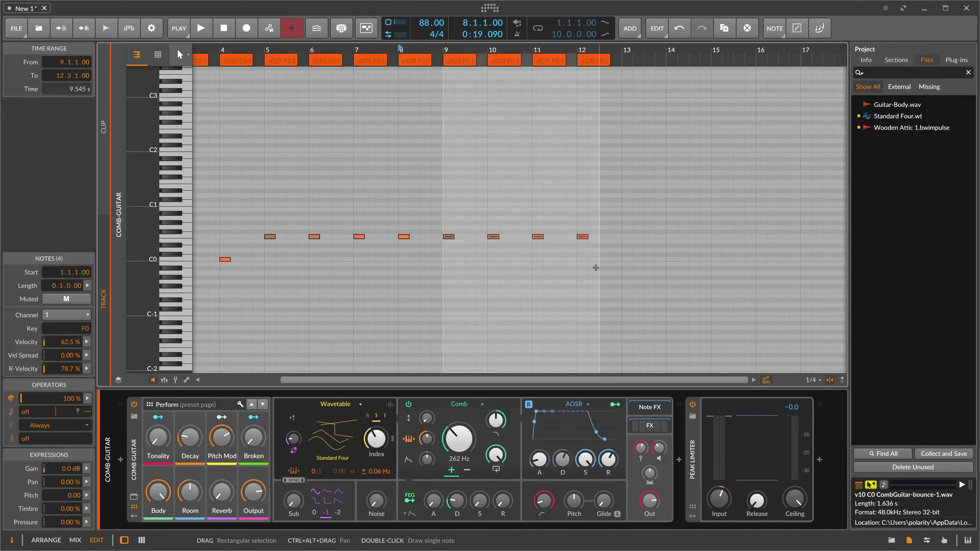
{"action": "key", "text": "Up"}
{"action": "key", "text": "Up"}
{"action": "key", "text": "Up"}
{"action": "key", "text": "Up"}
{"action": "key", "text": "Up"}
{"action": "key", "text": "Up"}
{"action": "key", "text": "Up"}
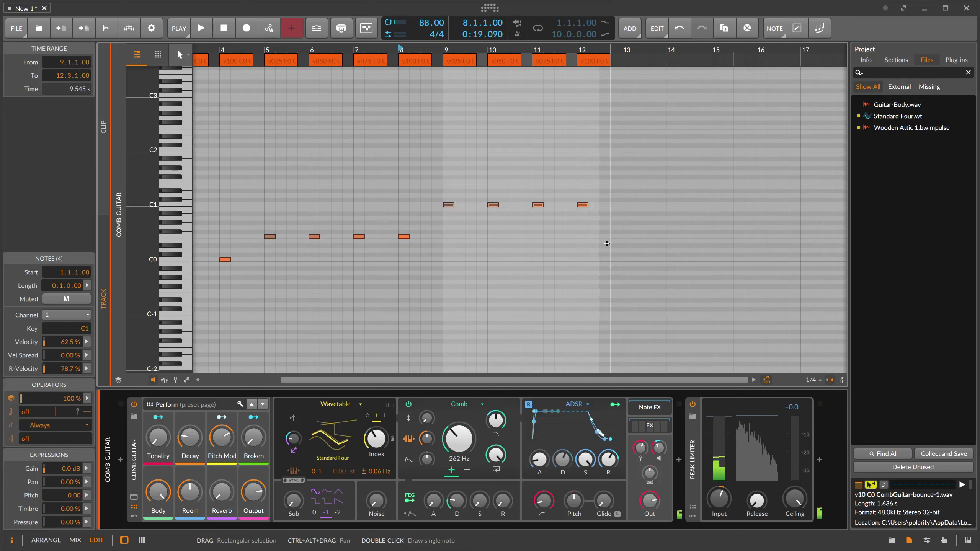
Rename the clip at bar 9 as v025 C1 CombGuitar and the one at bar 10 as v050 C1 CombGuitar.
{"action": "left_click", "coordinate": [459, 61]}
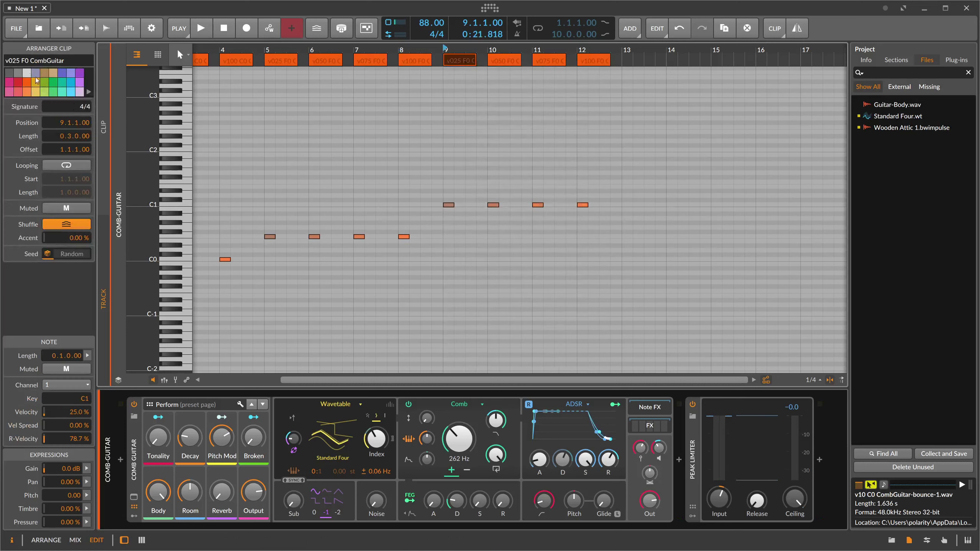
{"action": "left_click", "coordinate": [16, 61]}
{"action": "double_click", "coordinate": [24, 60]}
{"action": "type", "text": "C0"}
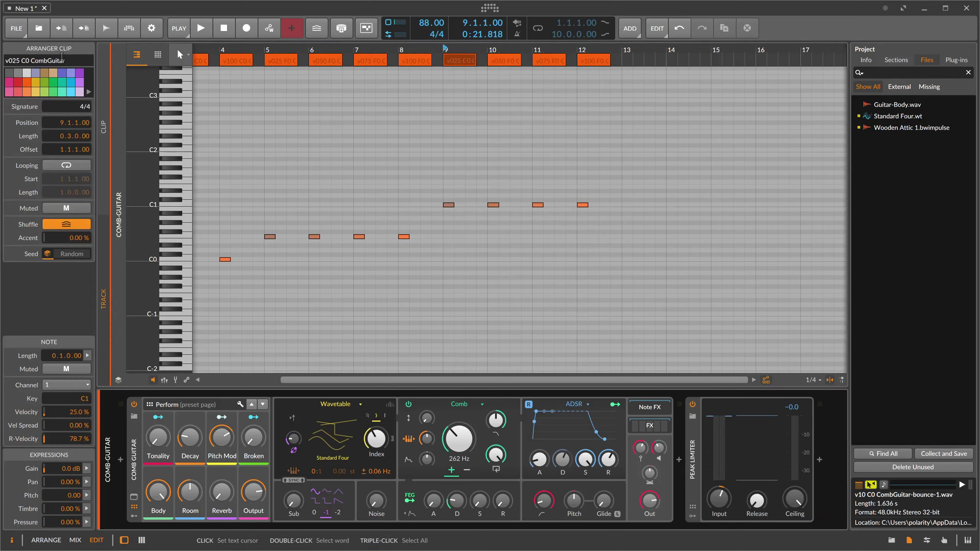
{"action": "key", "text": "BackSpace"}
{"action": "type", "text": "1"}
{"action": "left_click", "coordinate": [504, 61]}
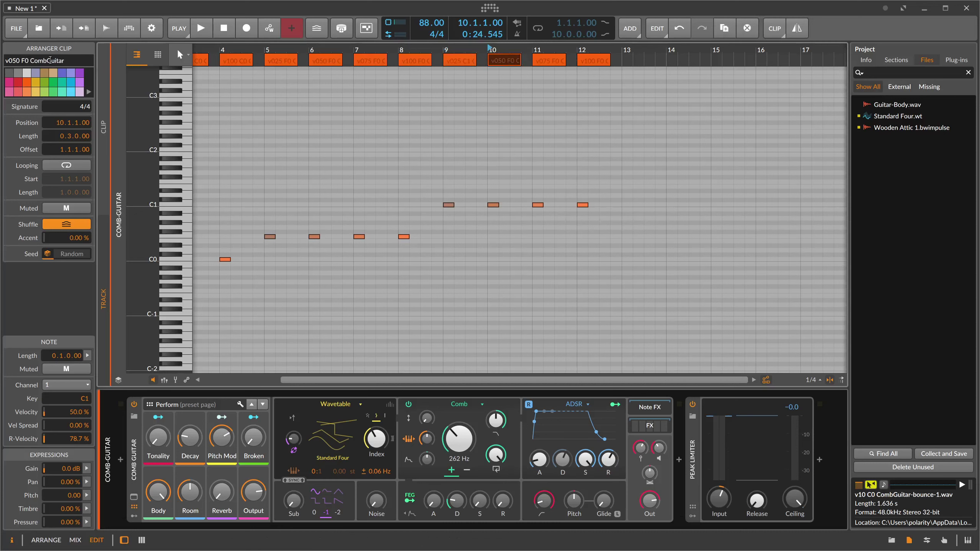
{"action": "left_click", "coordinate": [22, 61]}
{"action": "double_click", "coordinate": [22, 61]}
{"action": "type", "text": "C1"}
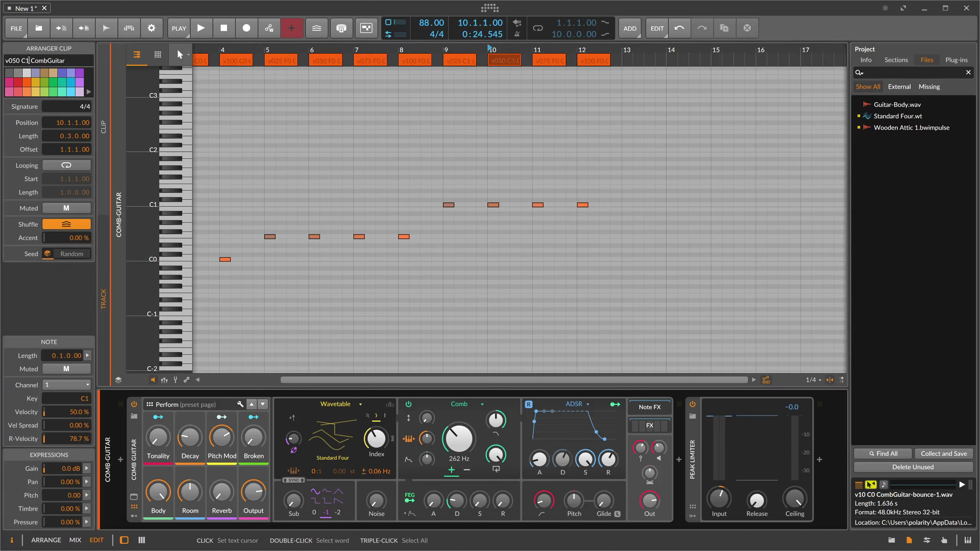
Rename the clip at bar 11 as v075 C1 CombGuitar and the one at bar 12 as v100 C1 CombGuitar.
{"action": "key", "text": "Tab"}
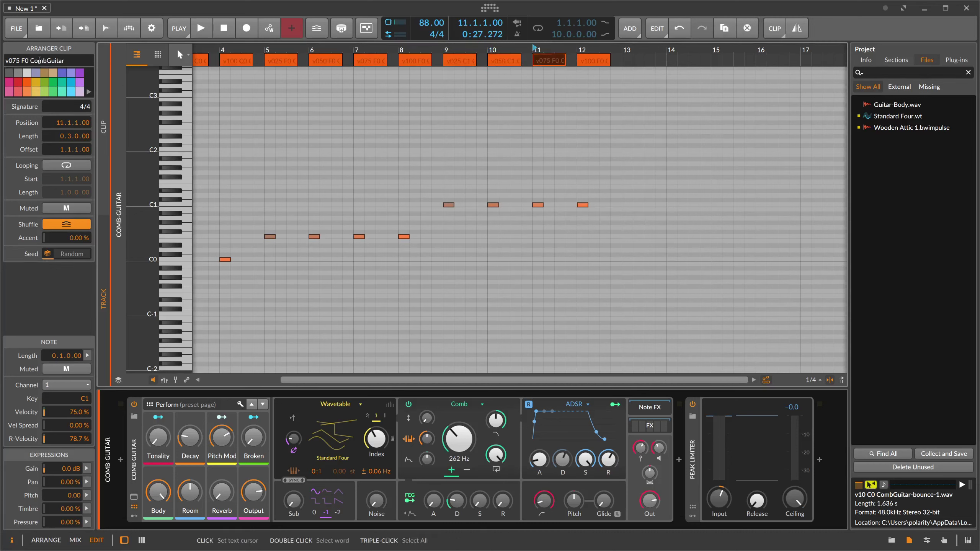
{"action": "double_click", "coordinate": [27, 61]}
{"action": "type", "text": "C"}
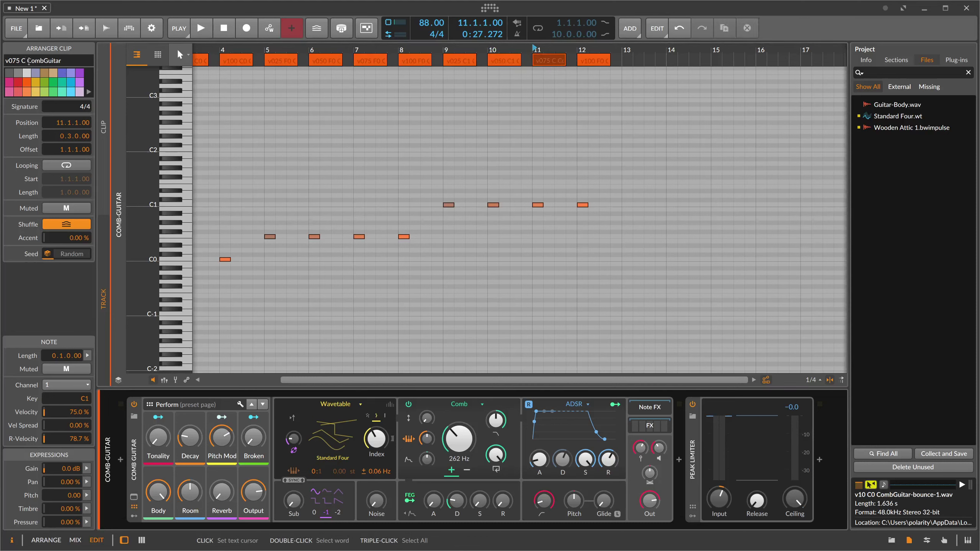
{"action": "type", "text": "1"}
{"action": "key", "text": "Tab"}
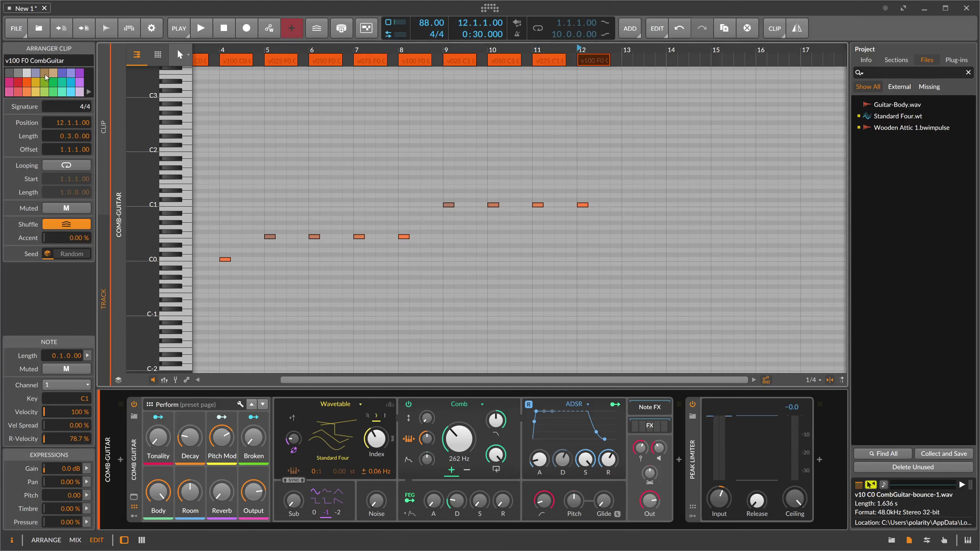
{"action": "double_click", "coordinate": [28, 61]}
{"action": "type", "text": "C1"}
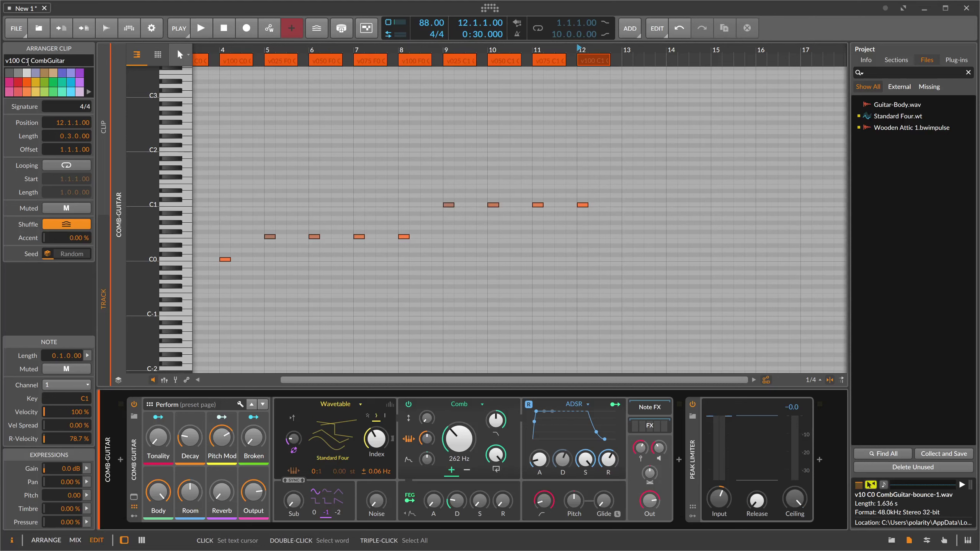
Audition the C1 notes at bars 9 to 12 at their different velocities.
{"action": "left_click_drag", "start_coordinate": [385, 48], "coordinate": [446, 47]}
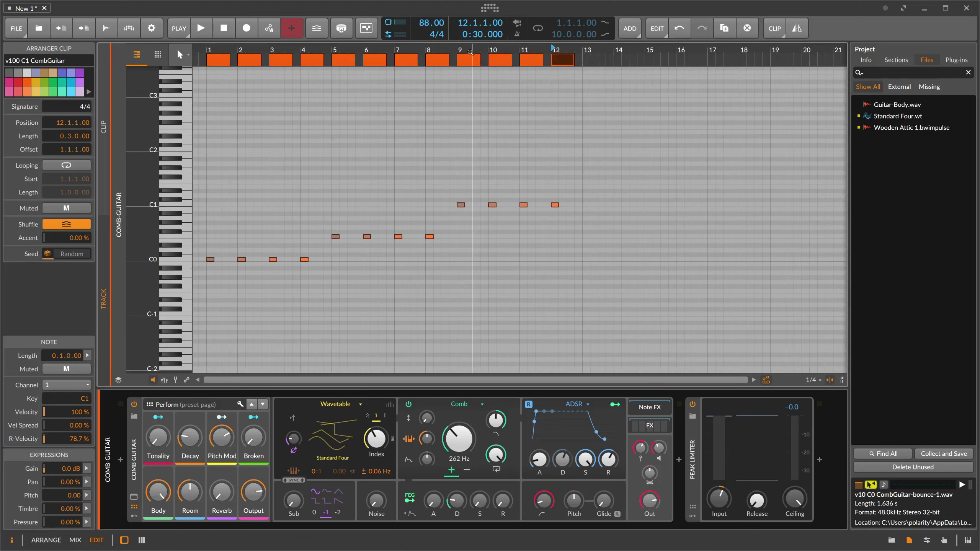
{"action": "left_click", "coordinate": [459, 58]}
{"action": "key", "text": "space"}
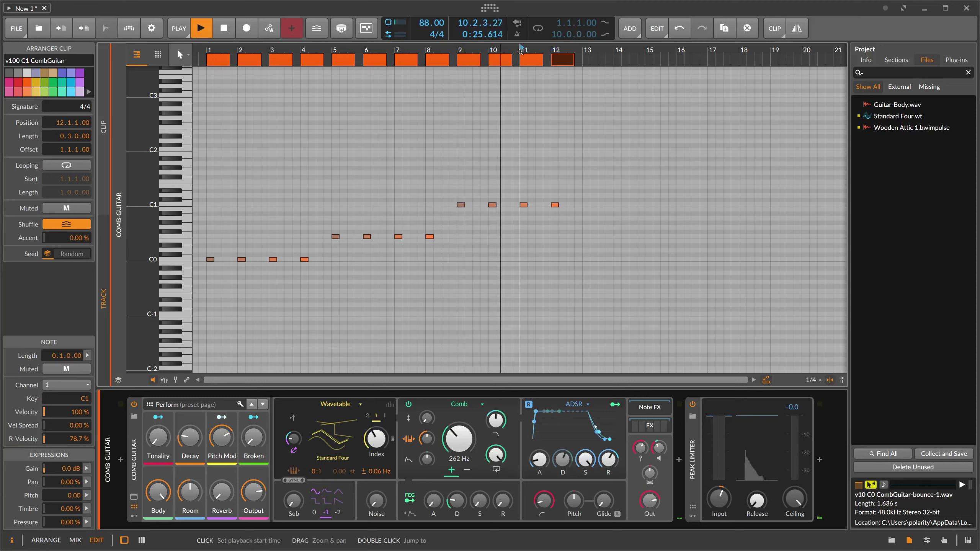
{"action": "key", "text": "space"}
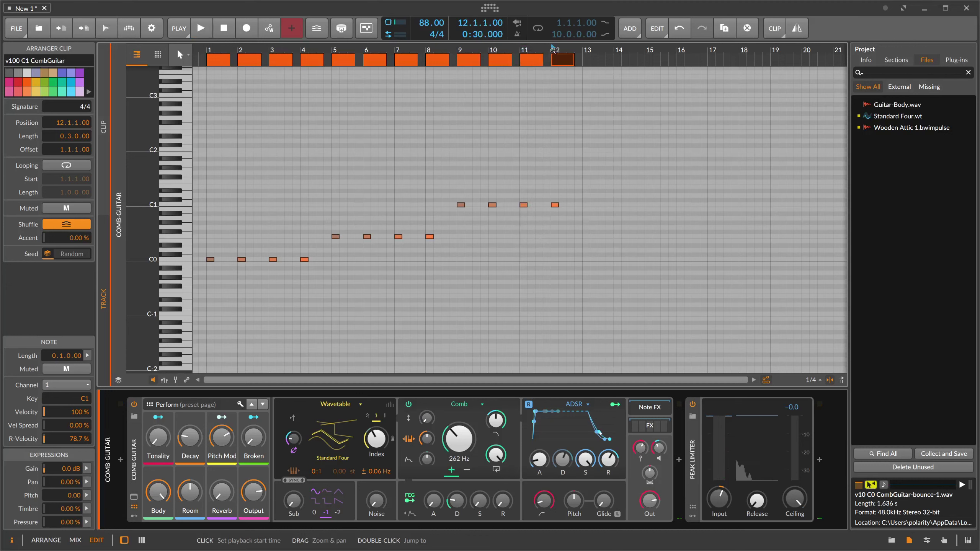
{"action": "key", "text": "space"}
{"action": "key", "text": "space"}
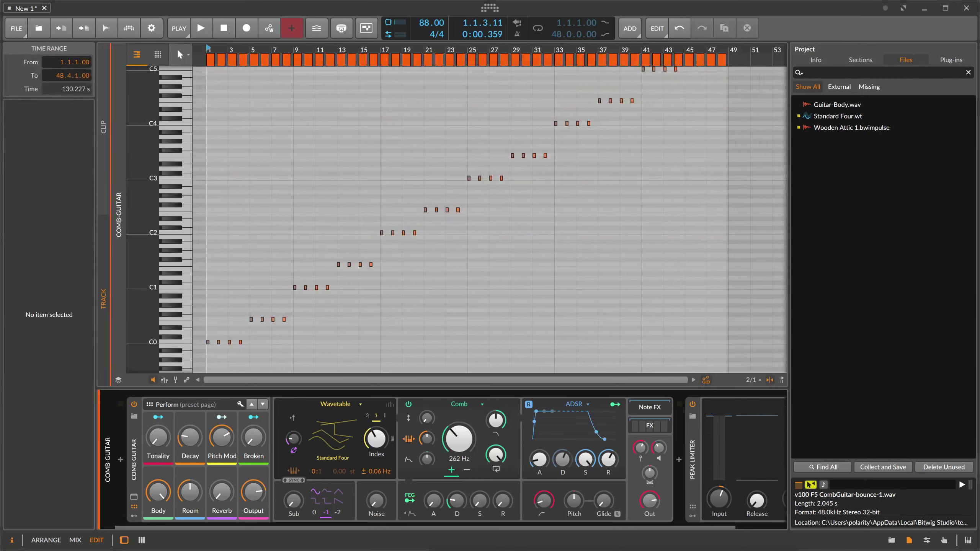
{"action": "scroll", "coordinate": [246, 112], "scroll_direction": "down", "scroll_amount": 2}
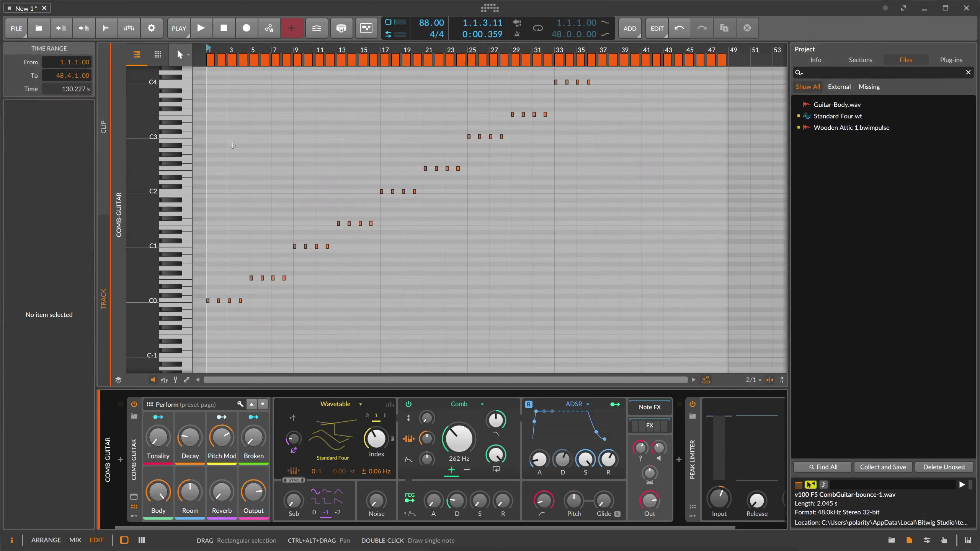
Review the full series of Comb-Guitar notes from C0 up to F5 across bars 1 to 48.
{"action": "left_click_drag", "start_coordinate": [249, 310], "coordinate": [194, 294]}
{"action": "scroll", "coordinate": [399, 207], "scroll_direction": "up", "scroll_amount": 4}
{"action": "scroll", "coordinate": [458, 197], "scroll_direction": "up", "scroll_amount": 8}
{"action": "left_click_drag", "start_coordinate": [671, 230], "coordinate": [743, 256]}
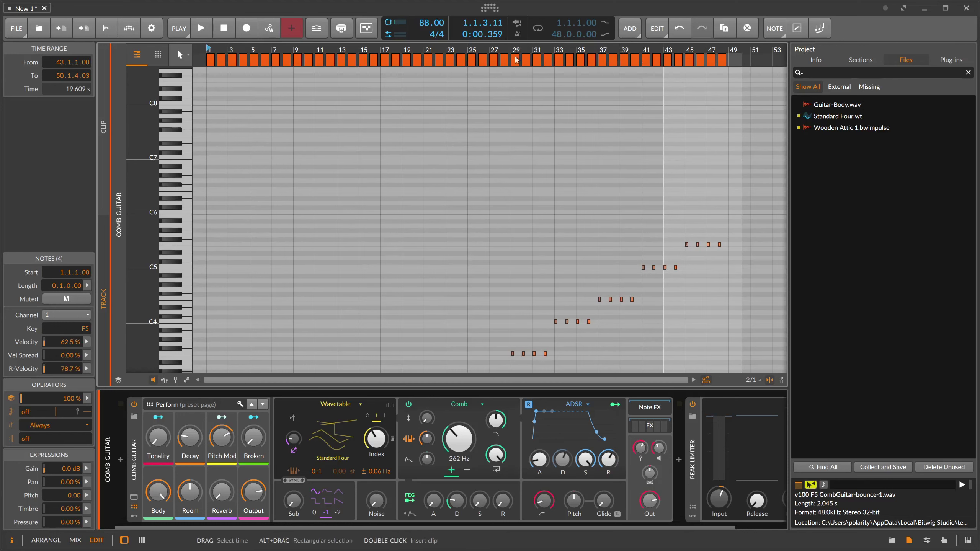
{"action": "scroll", "coordinate": [430, 95], "scroll_direction": "down", "scroll_amount": 10}
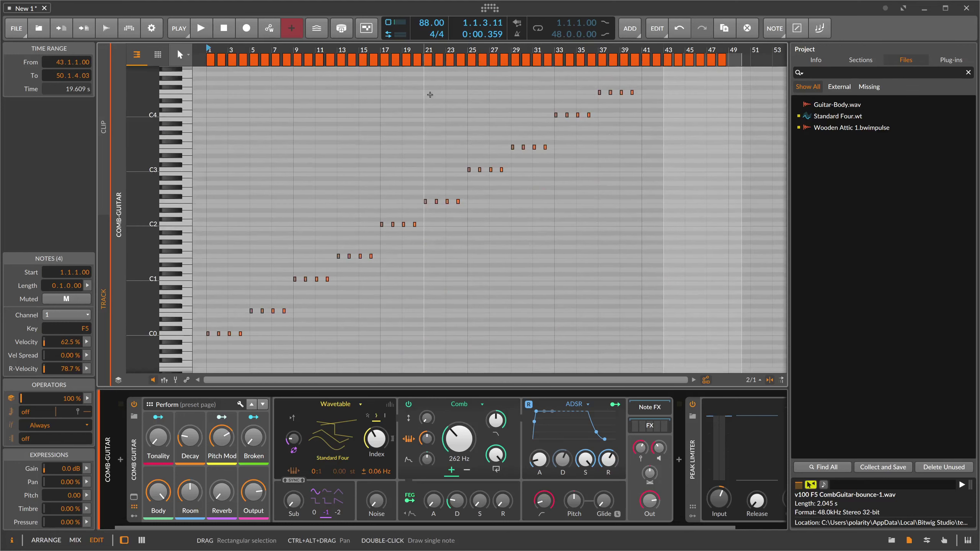
{"action": "scroll", "coordinate": [429, 95], "scroll_direction": "up", "scroll_amount": 2}
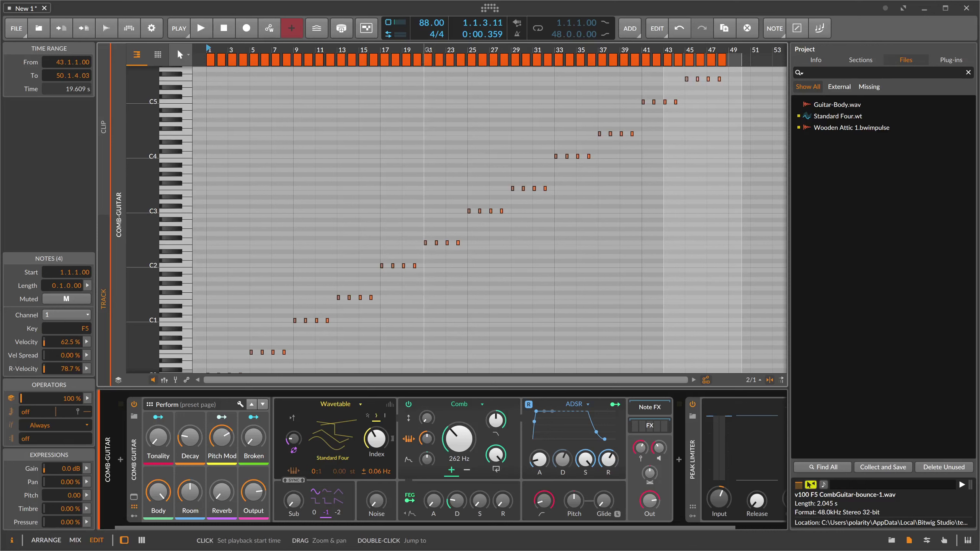
{"action": "scroll", "coordinate": [431, 61], "scroll_direction": "up", "scroll_amount": 6}
{"action": "left_click", "coordinate": [431, 62]}
{"action": "left_click_drag", "start_coordinate": [508, 49], "coordinate": [400, 50]}
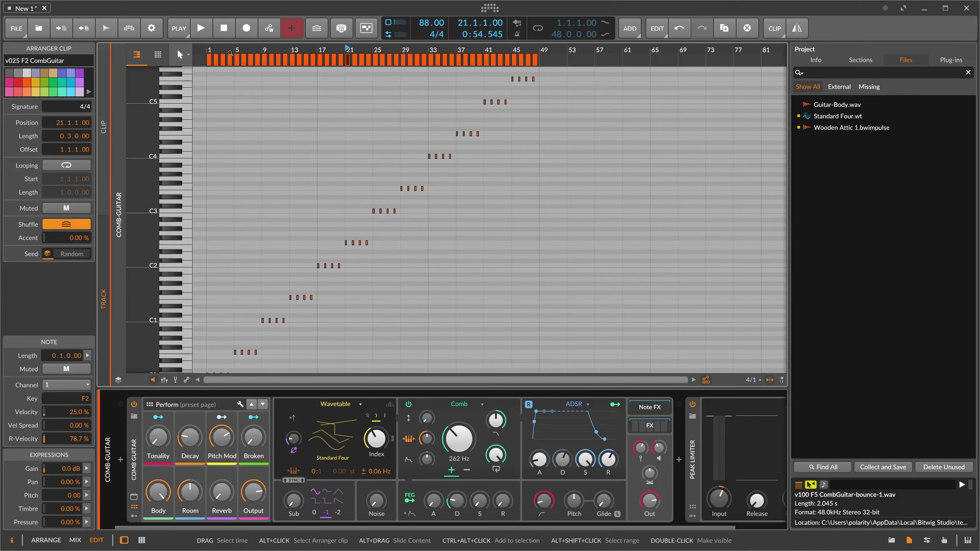
{"action": "left_click", "coordinate": [207, 57]}
{"action": "left_click", "coordinate": [204, 54]}
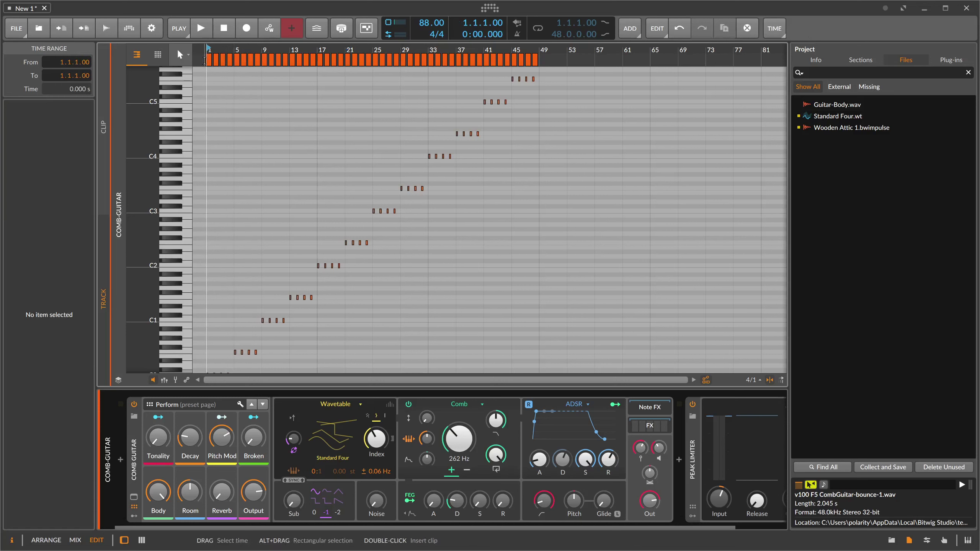
Copy the sixteen clips from bars 1 to 16 to bars 49 to 64.
{"action": "left_click", "coordinate": [208, 60]}
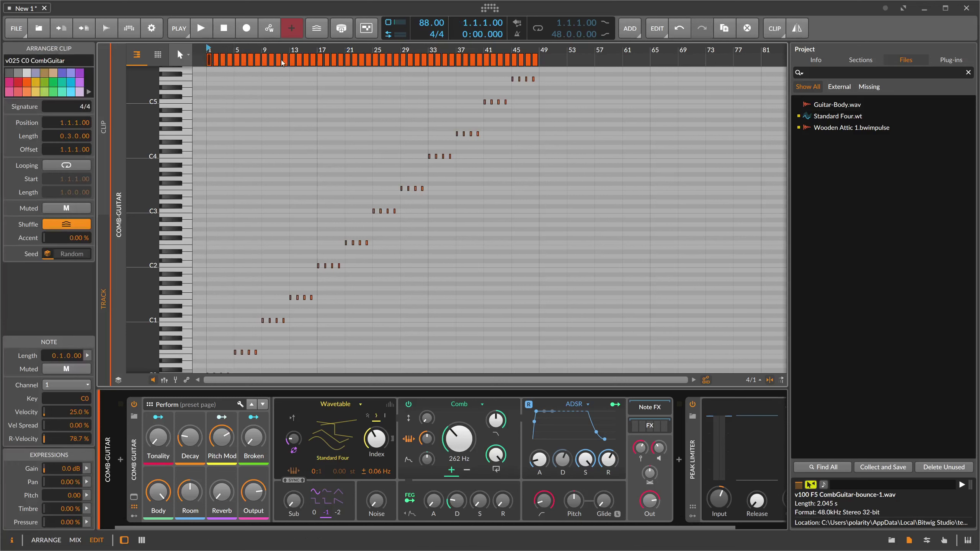
{"action": "left_click", "coordinate": [313, 61], "text": "shift"}
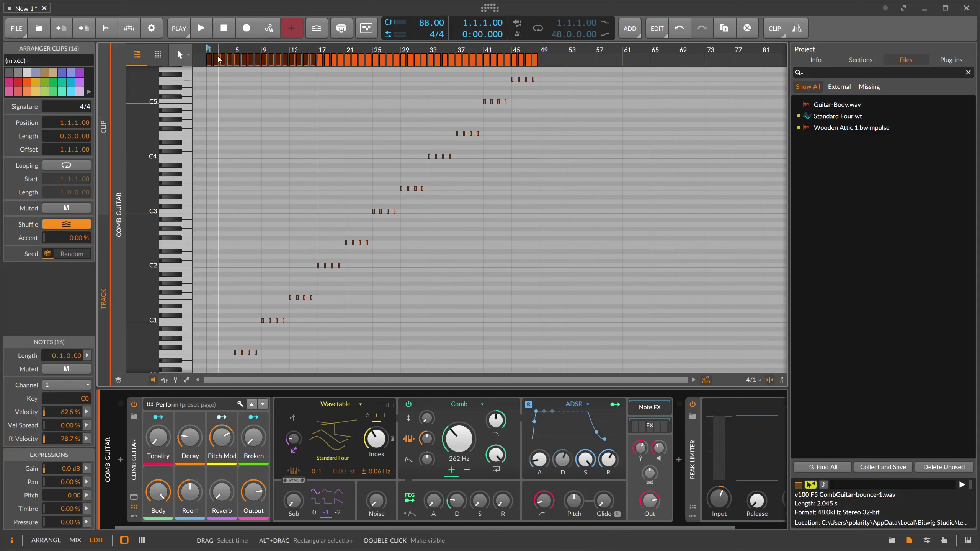
{"action": "left_click_drag", "start_coordinate": [219, 59], "coordinate": [544, 69]}
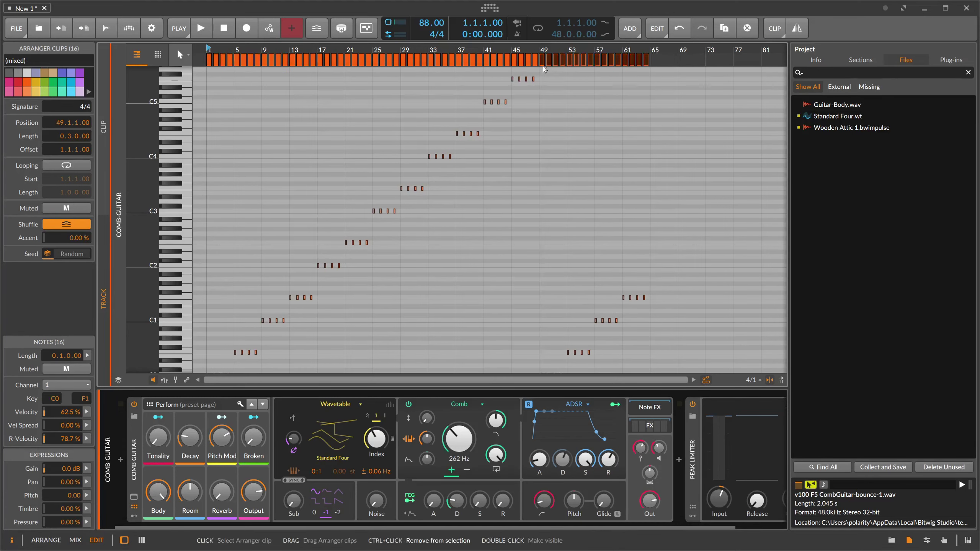
Transpose the sixteen copied notes at bars 49 to 64 up four octaves, starting from C4.
{"action": "scroll", "coordinate": [560, 260], "scroll_direction": "down", "scroll_amount": 2}
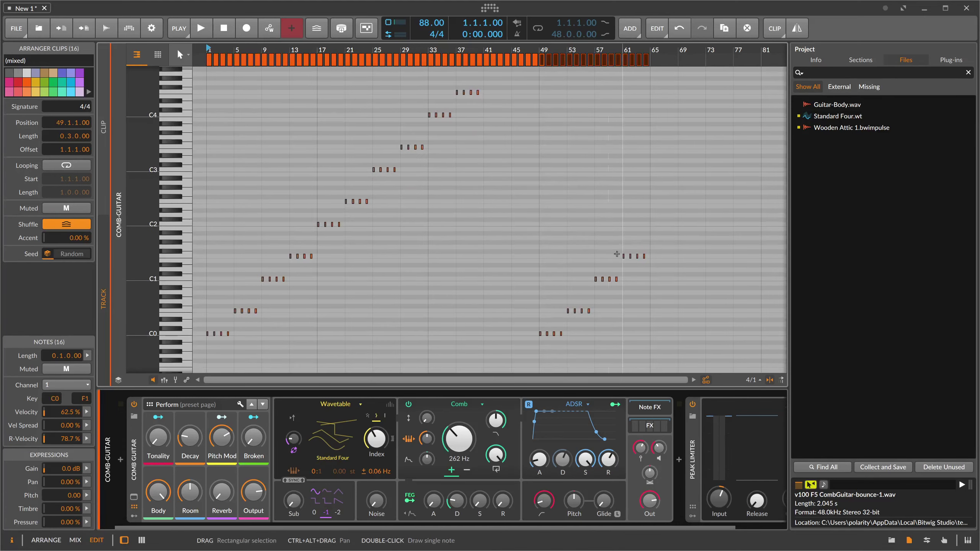
{"action": "left_click_drag", "start_coordinate": [661, 239], "coordinate": [533, 343]}
{"action": "key", "text": "shift+Up"}
{"action": "key", "text": "shift+Up"}
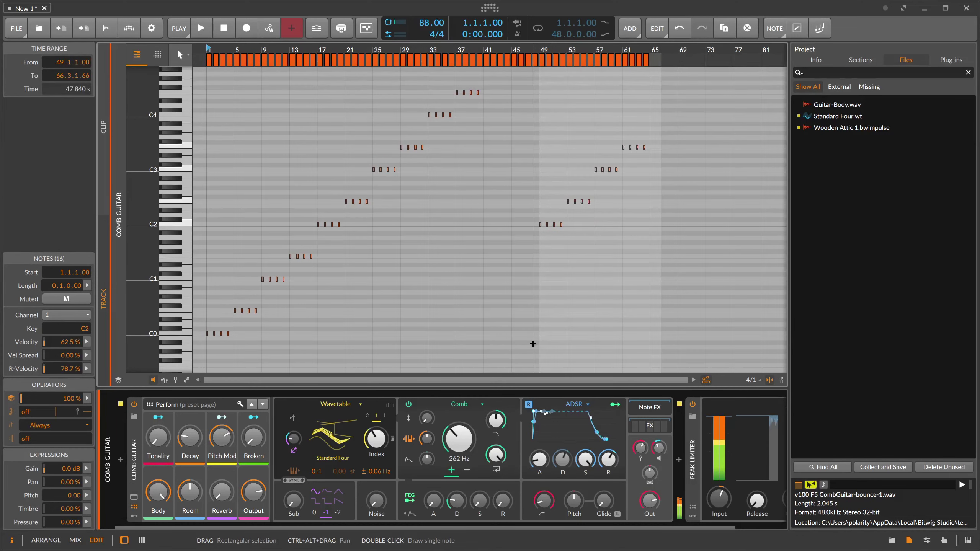
{"action": "key", "text": "shift+Up"}
{"action": "key", "text": "shift+Up"}
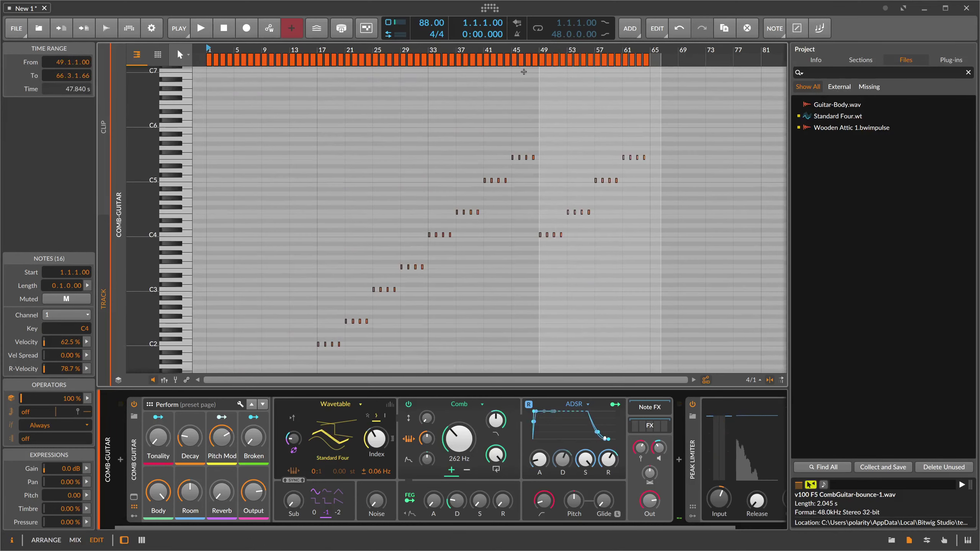
Delete the sixteen copied clips from bars 49 to 64.
{"action": "left_click", "coordinate": [650, 58]}
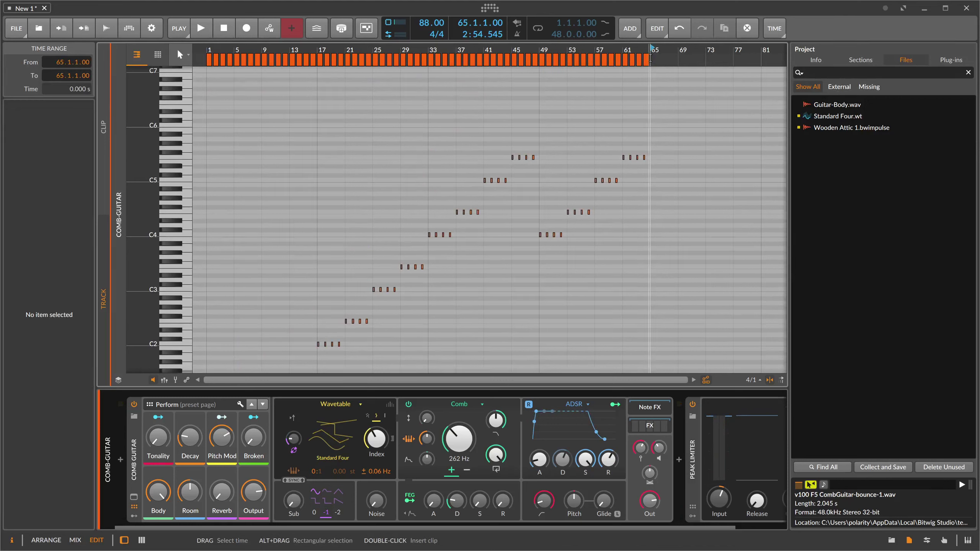
{"action": "left_click", "coordinate": [544, 61]}
{"action": "key", "text": "Delete"}
{"action": "left_click", "coordinate": [549, 59]}
{"action": "key", "text": "Delete"}
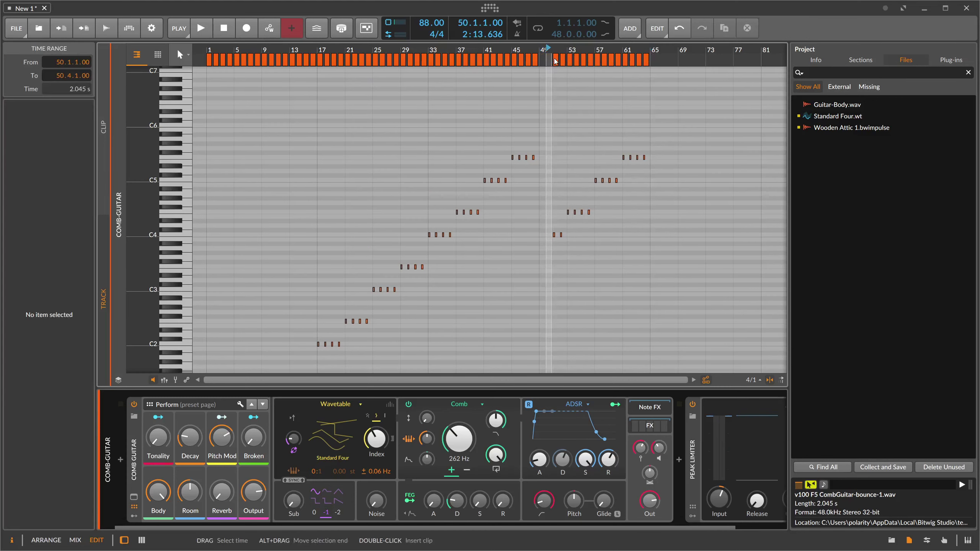
{"action": "left_click", "coordinate": [555, 59]}
{"action": "key", "text": "Delete"}
{"action": "left_click_drag", "start_coordinate": [565, 51], "coordinate": [722, 60]}
{"action": "scroll", "coordinate": [721, 60], "scroll_direction": "down", "scroll_amount": 6}
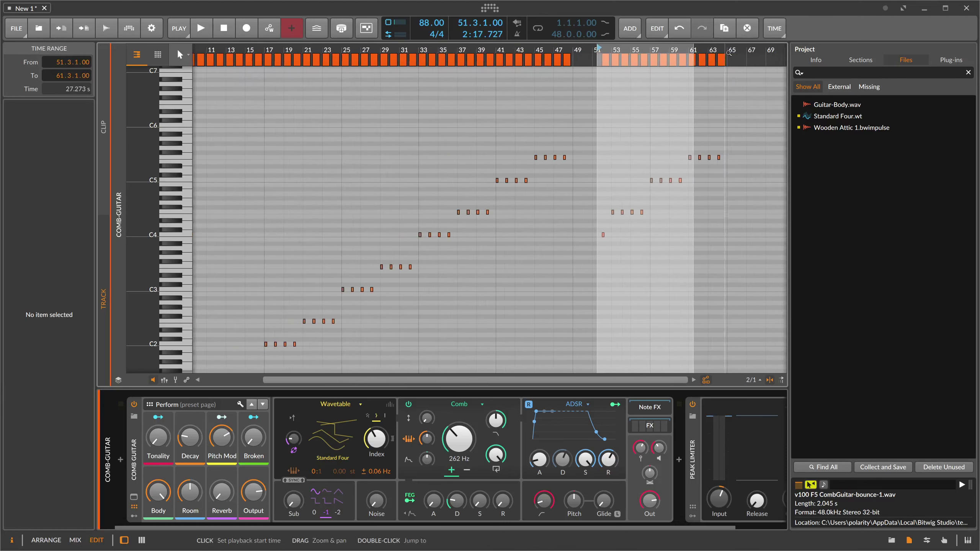
{"action": "left_click", "coordinate": [721, 60]}
{"action": "left_click_drag", "start_coordinate": [722, 59], "coordinate": [608, 60]}
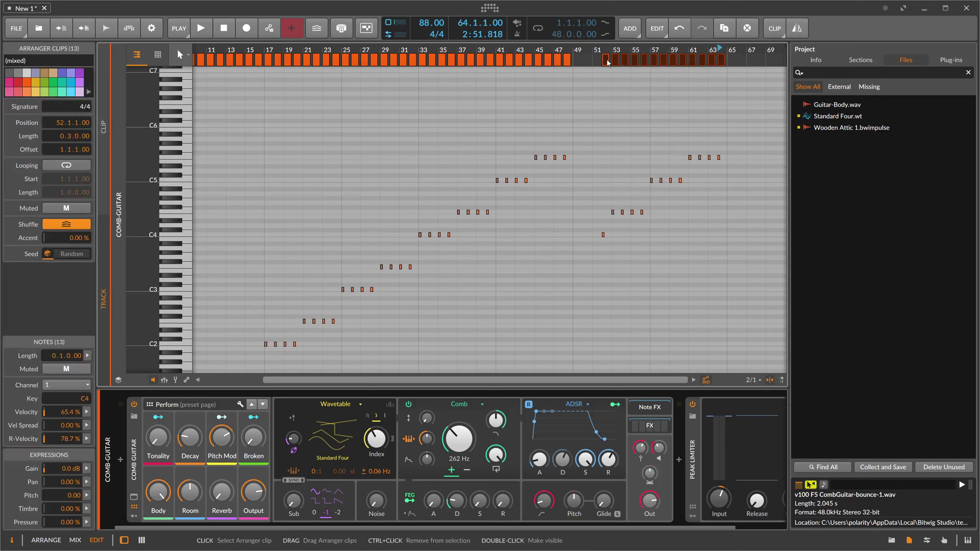
{"action": "key", "text": "Delete"}
Audition the v025 F5 CombGuitar clip at bar 45 at the current tempo.
{"action": "left_click_drag", "start_coordinate": [216, 50], "coordinate": [574, 77]}
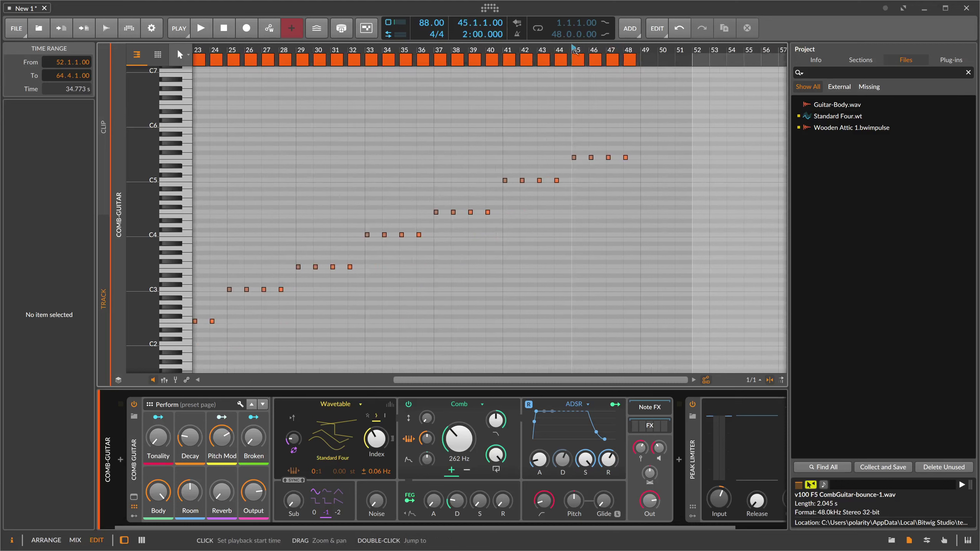
{"action": "key", "text": "space"}
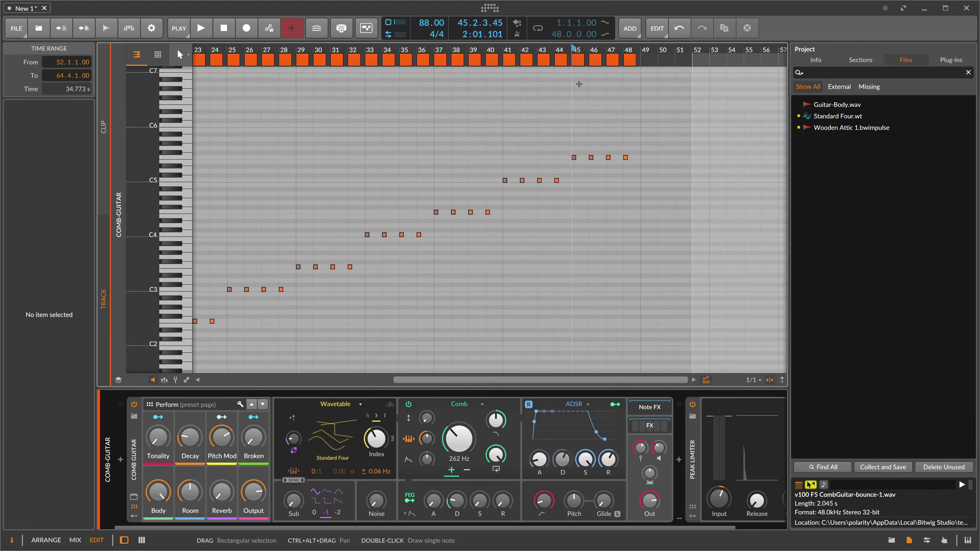
{"action": "key", "text": "space"}
{"action": "left_click", "coordinate": [578, 62]}
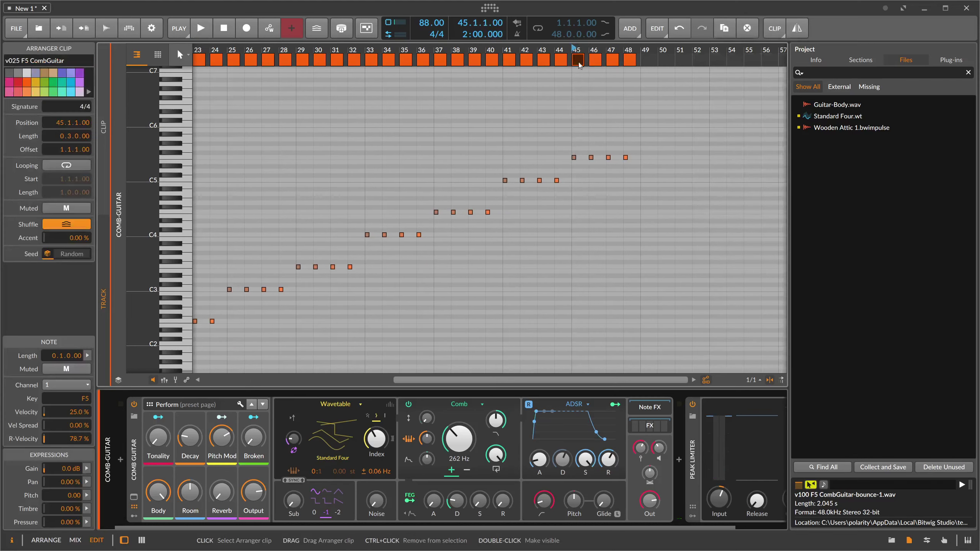
{"action": "left_click_drag", "start_coordinate": [584, 49], "coordinate": [513, 41]}
{"action": "key", "text": "space"}
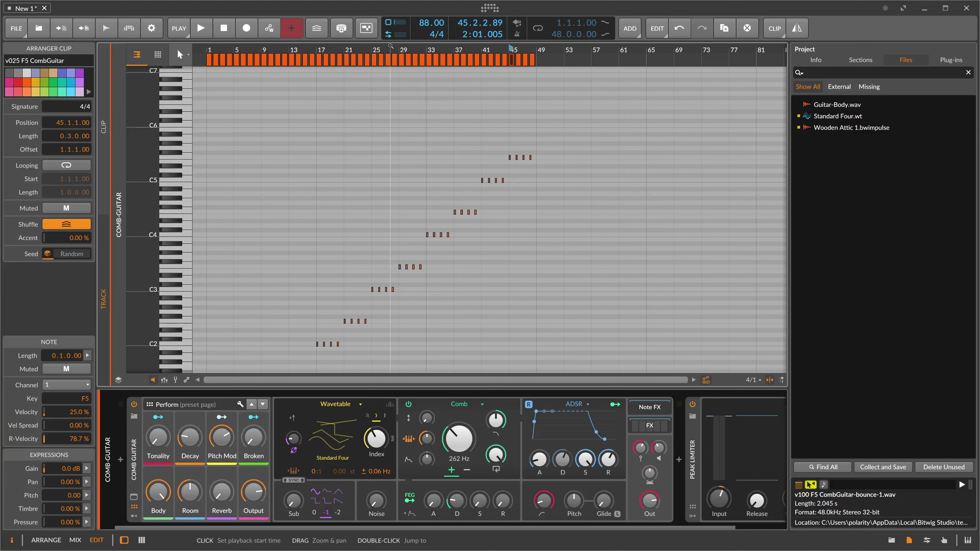
Raise the project tempo to 176 BPM and audition the F5 note at bar 45.
{"action": "mouse_move", "coordinate": [513, 51]}
{"action": "left_mouse_down"}
{"action": "mouse_move", "coordinate": [495, 61]}
{"action": "mouse_move", "coordinate": [496, 50]}
{"action": "left_mouse_up"}
{"action": "mouse_move", "coordinate": [428, 23]}
{"action": "left_mouse_down"}
{"action": "mouse_move", "coordinate": [431, 5]}
{"action": "mouse_move", "coordinate": [425, 24]}
{"action": "left_mouse_up"}
{"action": "key", "text": "space"}
{"action": "key", "text": "space"}
{"action": "key", "text": "space"}
{"action": "key", "text": "space"}
{"action": "key", "text": "space"}
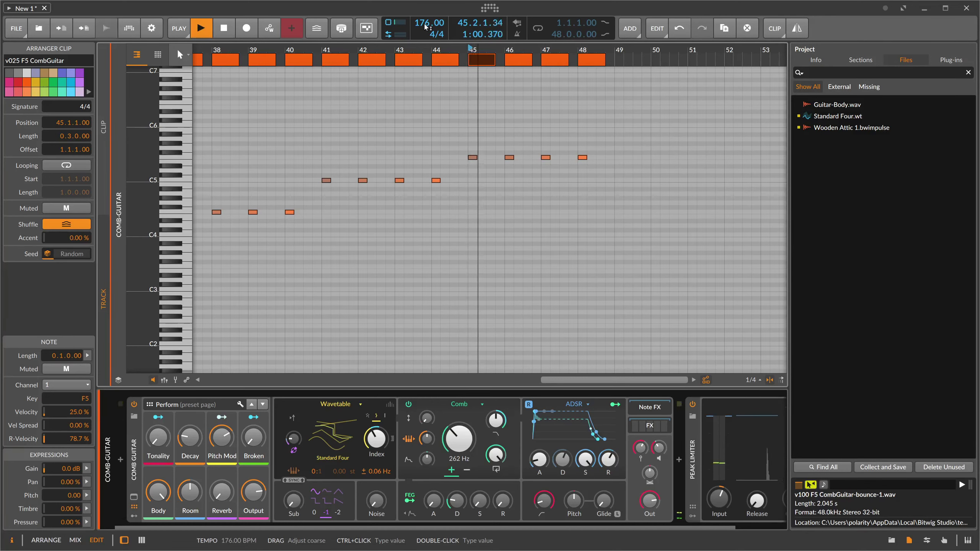
{"action": "key", "text": "space"}
Audition the C0 notes at bars 1 to 4 at 176 BPM, checking how far they decay.
{"action": "left_click_drag", "start_coordinate": [531, 49], "coordinate": [544, 21]}
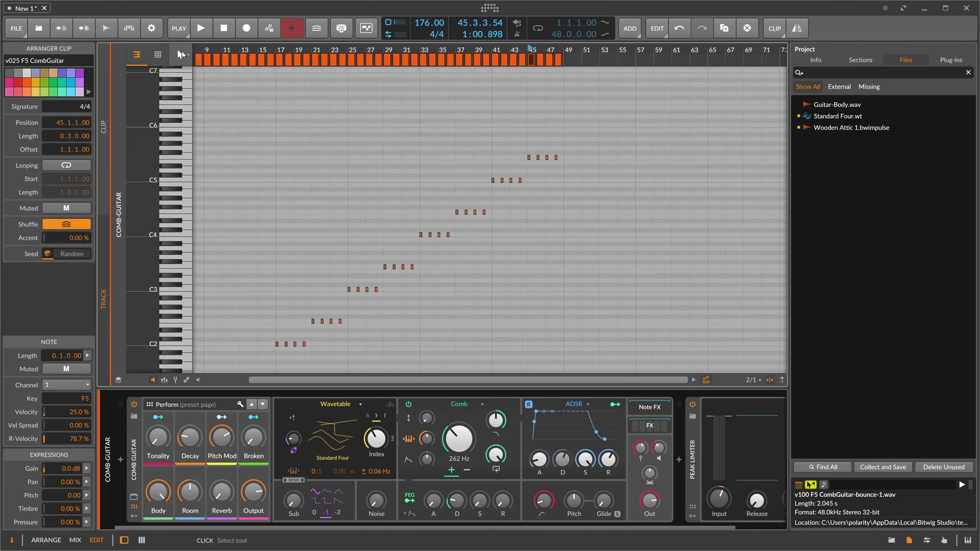
{"action": "left_click_drag", "start_coordinate": [204, 50], "coordinate": [266, 49]}
{"action": "left_click", "coordinate": [208, 49]}
{"action": "scroll", "coordinate": [210, 89], "scroll_direction": "down", "scroll_amount": 5}
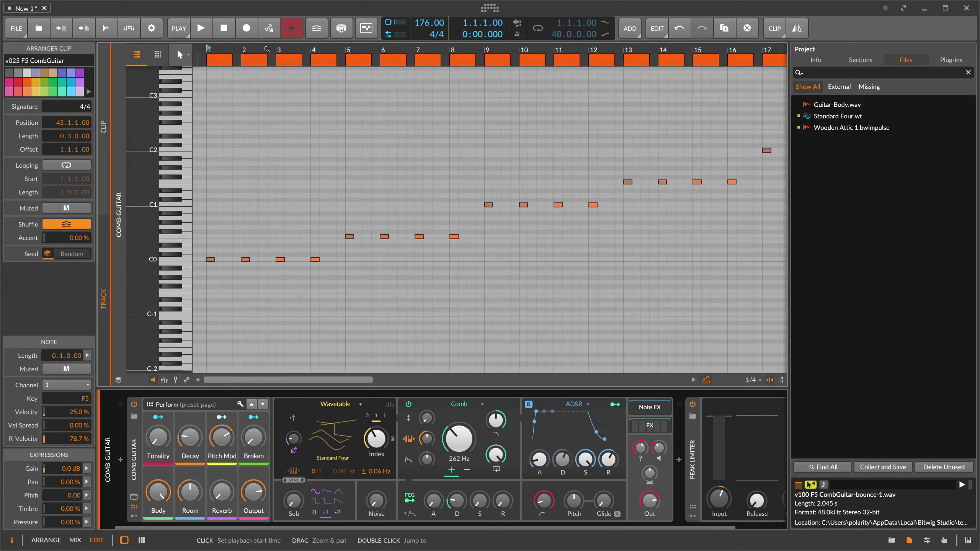
{"action": "key", "text": "space"}
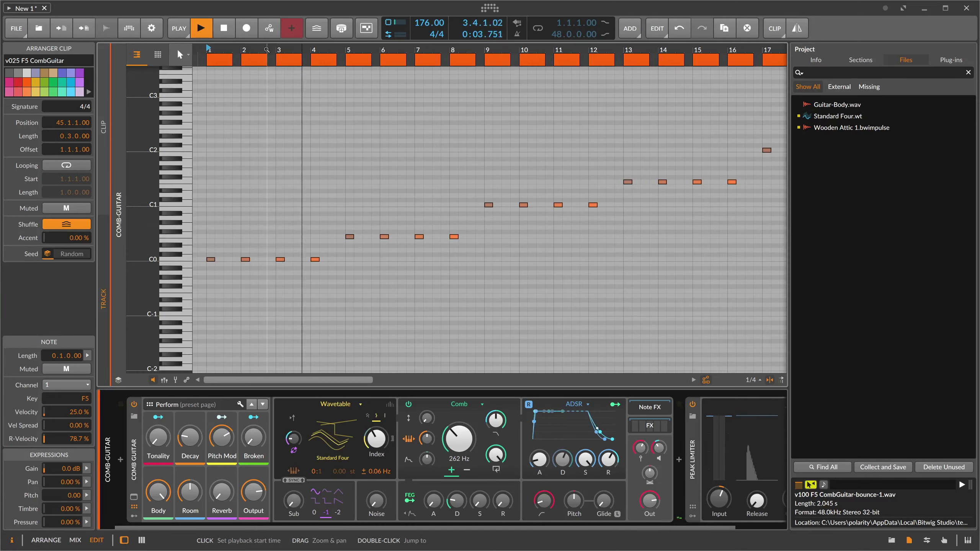
{"action": "key", "text": "space"}
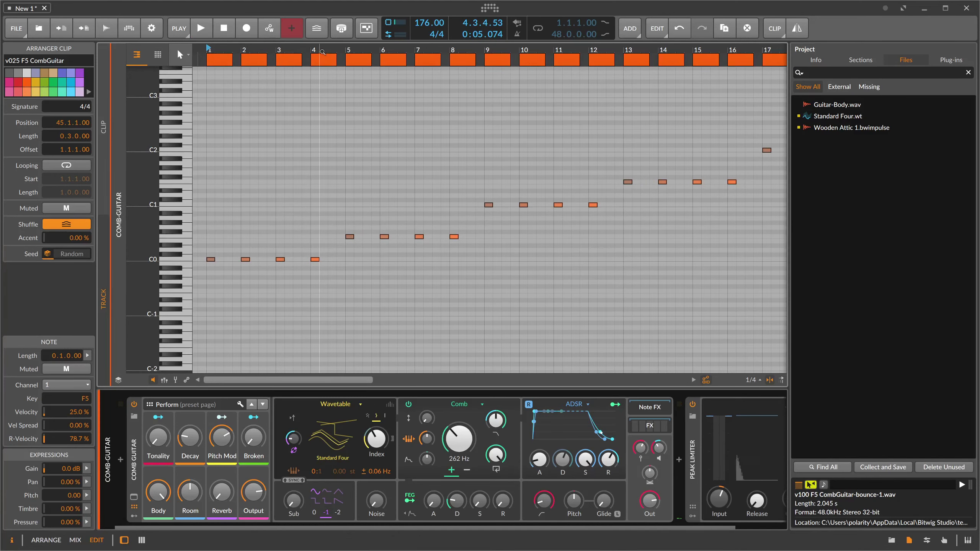
Set the project tempo to 200 BPM and audition the C0 notes from bar 1.
{"action": "left_click_drag", "start_coordinate": [323, 51], "coordinate": [323, 29]}
{"action": "left_click_drag", "start_coordinate": [428, 24], "coordinate": [427, 15]}
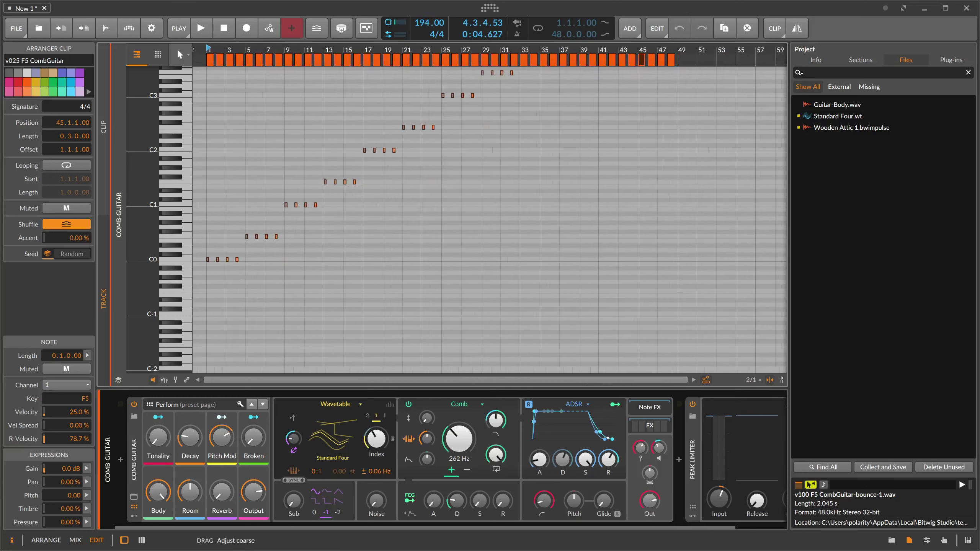
{"action": "key", "text": "space"}
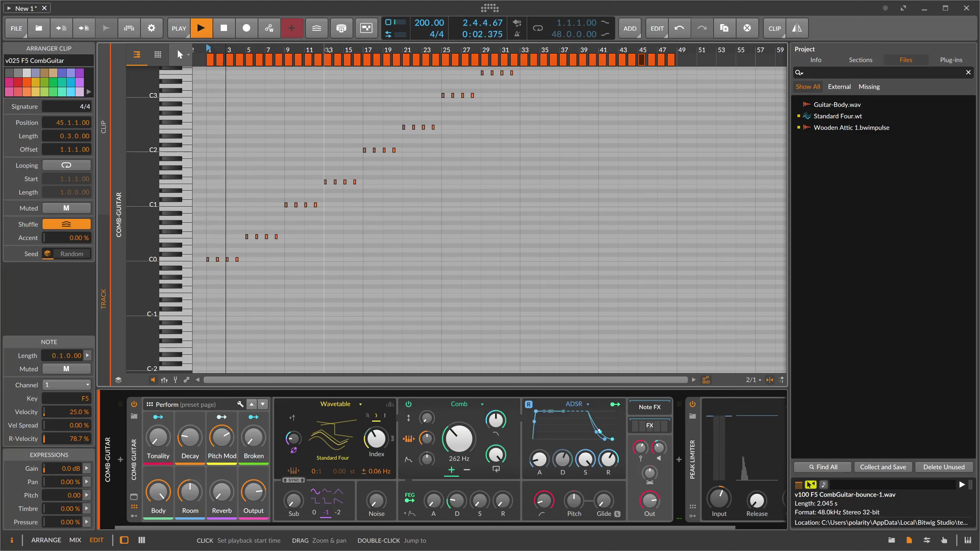
{"action": "key", "text": "space"}
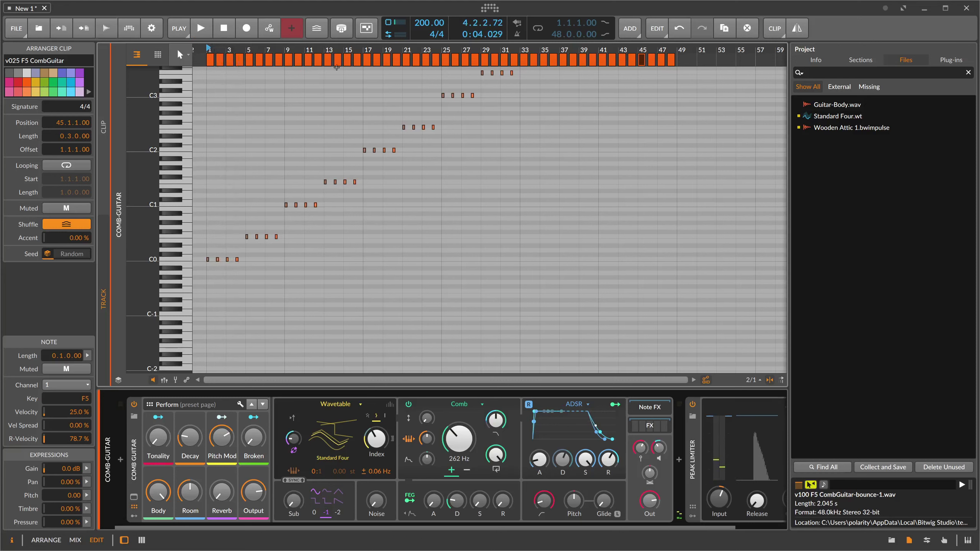
Switch to the arrangement view showing all clips on the Comb-Guitar track.
{"action": "scroll", "coordinate": [363, 72], "scroll_direction": "up", "scroll_amount": 10}
{"action": "left_click_drag", "start_coordinate": [167, 114], "coordinate": [173, 139]}
{"action": "left_click_drag", "start_coordinate": [181, 201], "coordinate": [178, 38]}
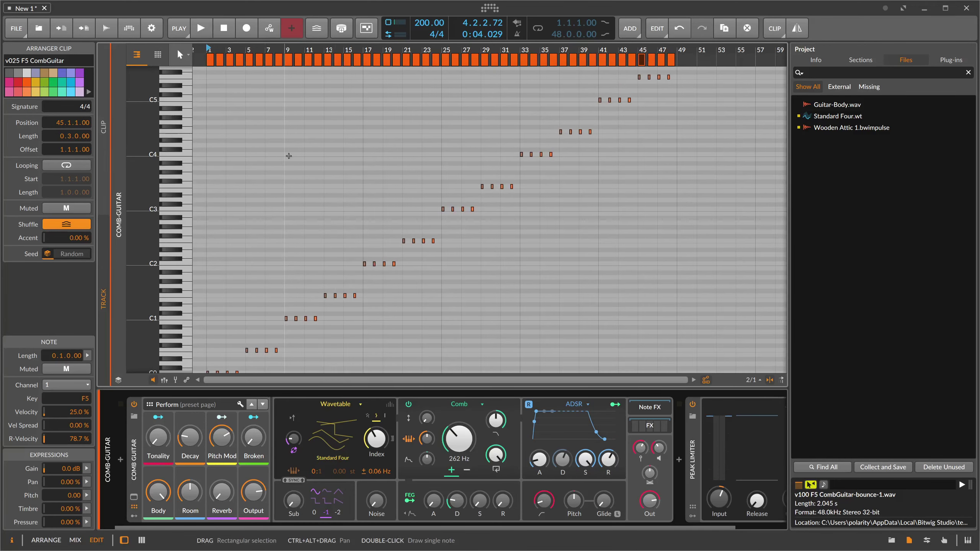
{"action": "key", "text": "alt+1"}
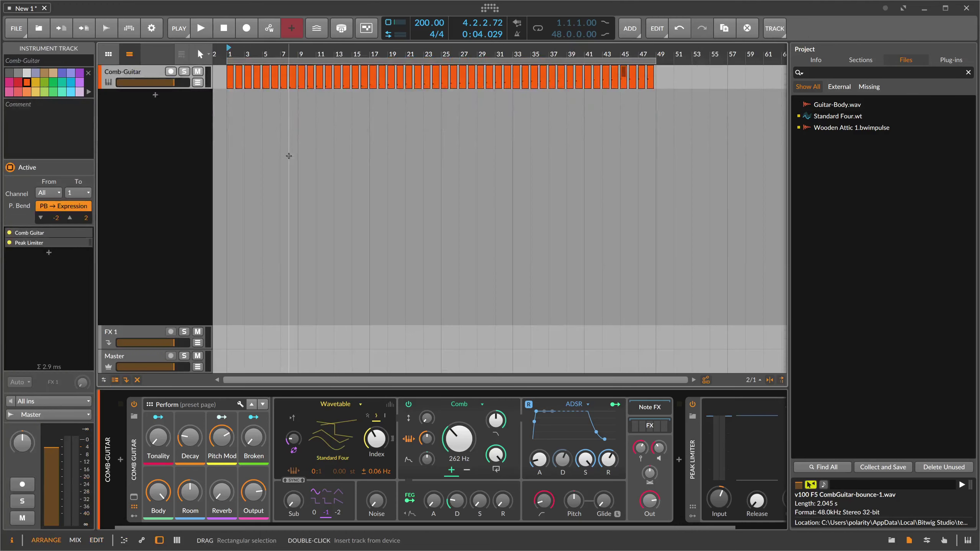
{"action": "left_click_drag", "start_coordinate": [238, 51], "coordinate": [237, 58]}
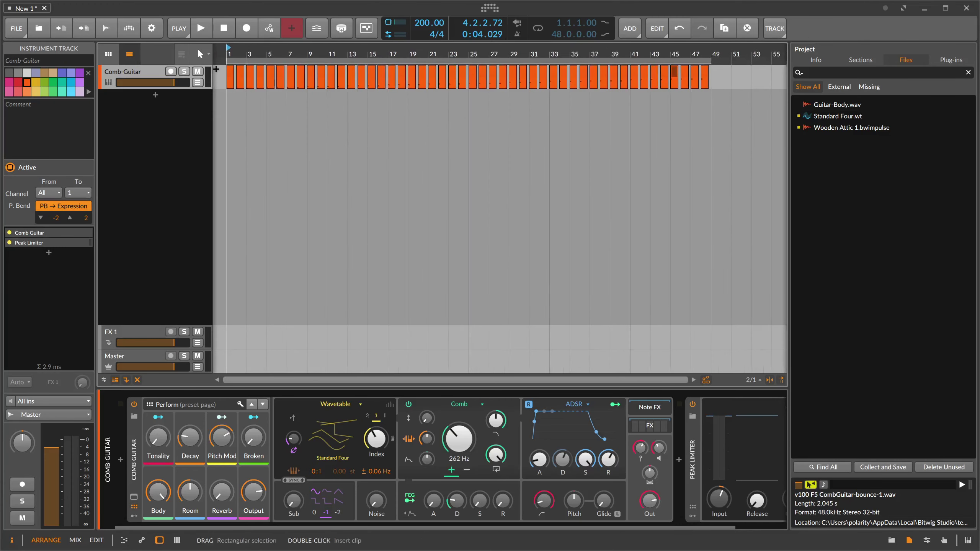
{"action": "left_click", "coordinate": [732, 70]}
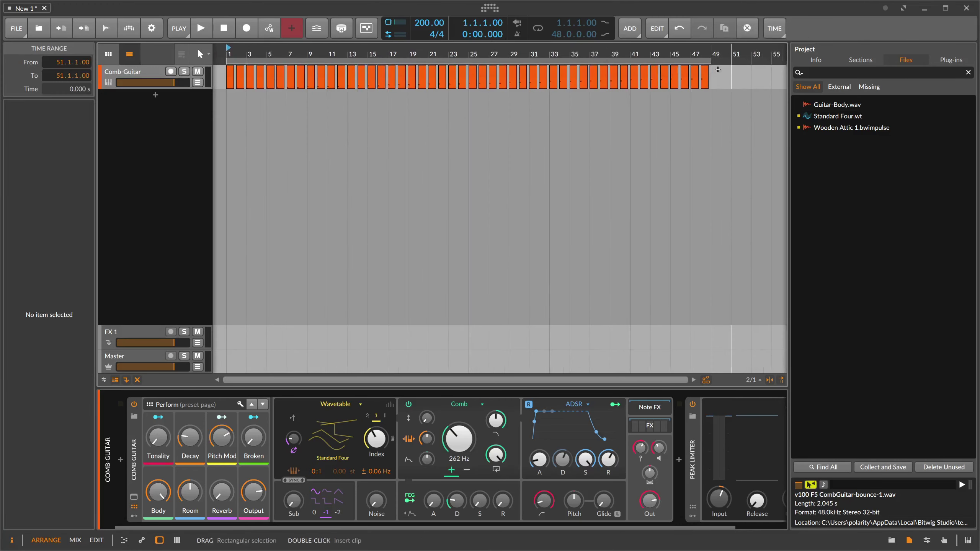
Select all 48 clips on the Comb-Guitar track and open the Bounce options for them.
{"action": "left_click_drag", "start_coordinate": [717, 71], "coordinate": [226, 72]}
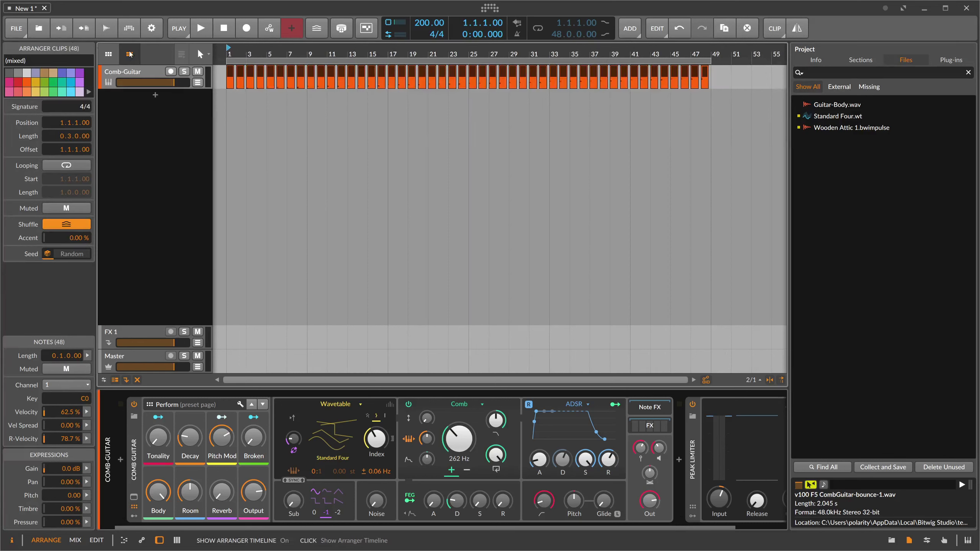
{"action": "right_click", "coordinate": [233, 78]}
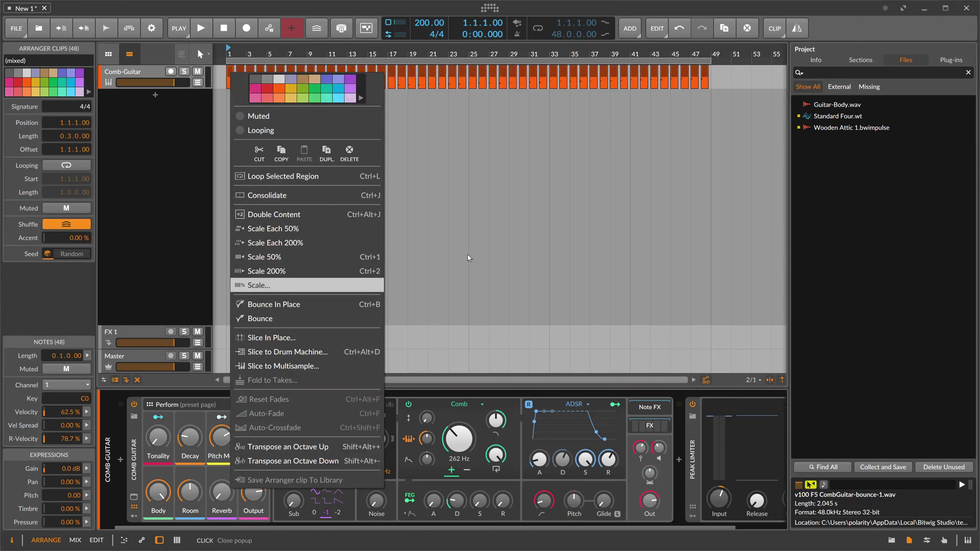
{"action": "left_click", "coordinate": [613, 159]}
{"action": "left_click_drag", "start_coordinate": [720, 71], "coordinate": [206, 81]}
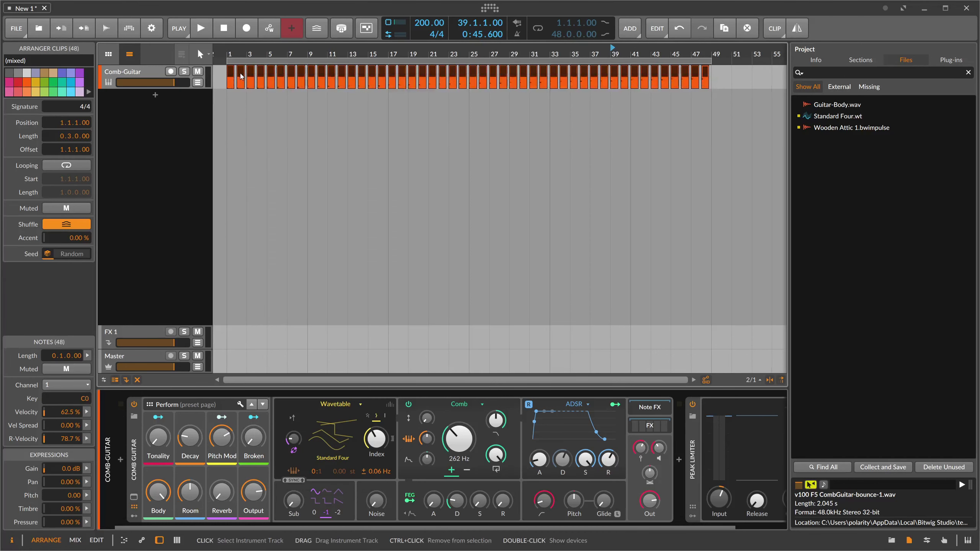
{"action": "right_click", "coordinate": [231, 75]}
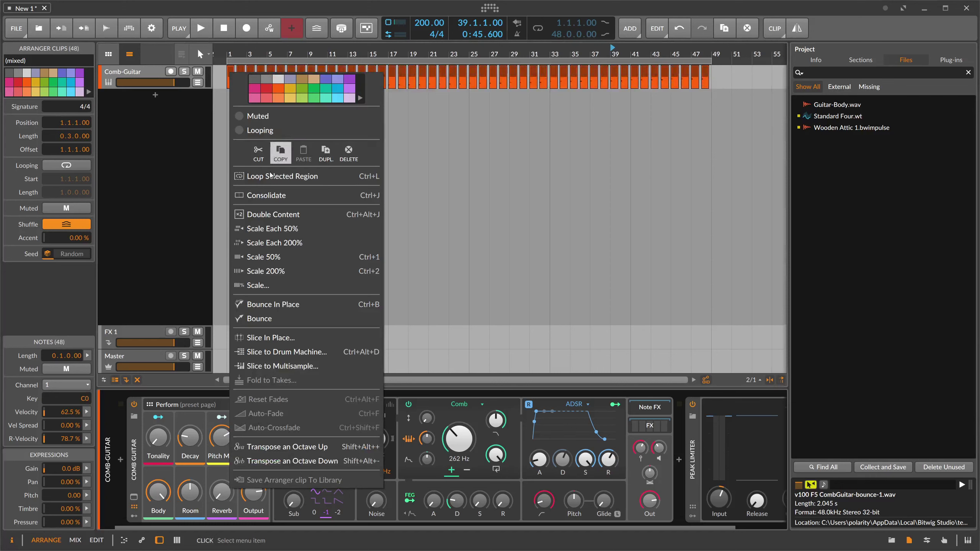
{"action": "left_click", "coordinate": [272, 318]}
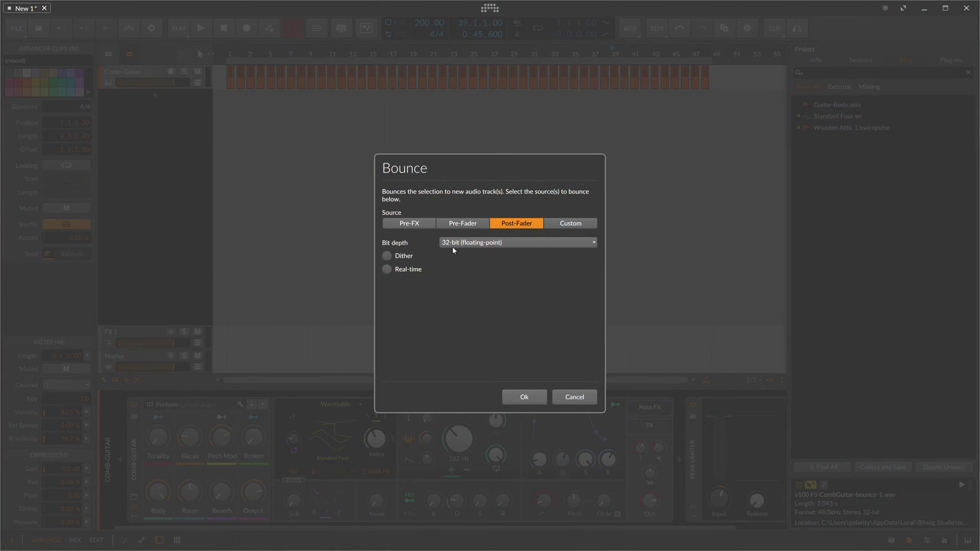
Bounce the selected clips post-fader at 16-bit with dither, and review the bounced files in the project's file list.
{"action": "left_click", "coordinate": [462, 245]}
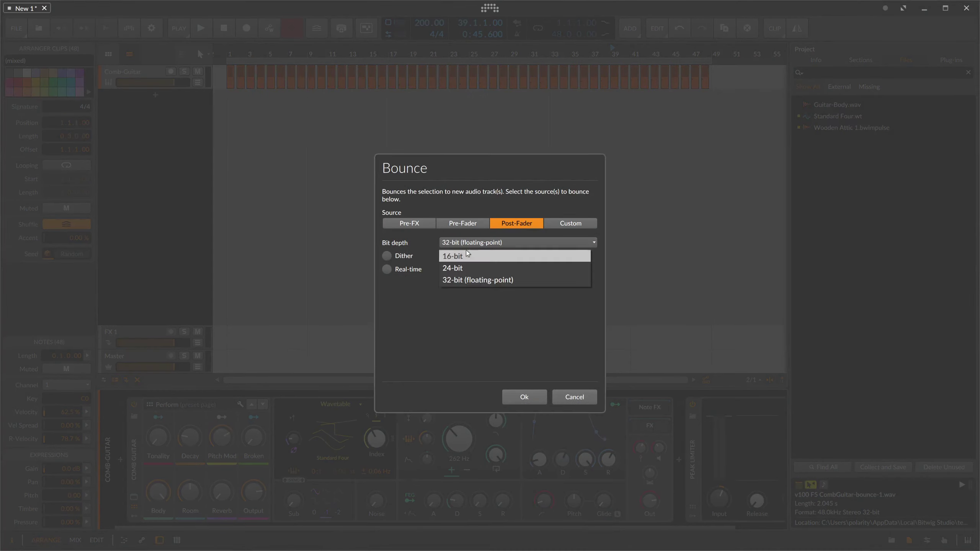
{"action": "left_click", "coordinate": [467, 256]}
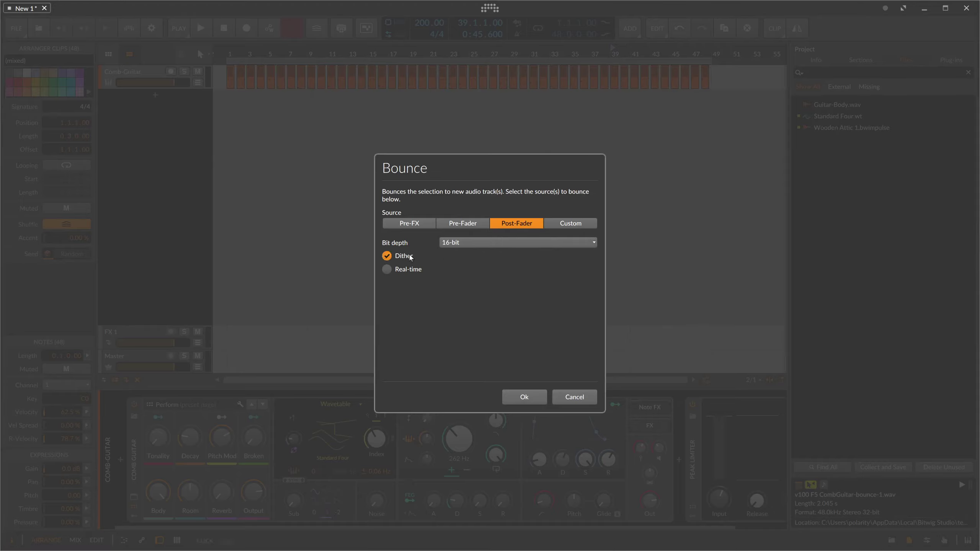
{"action": "left_click", "coordinate": [449, 246]}
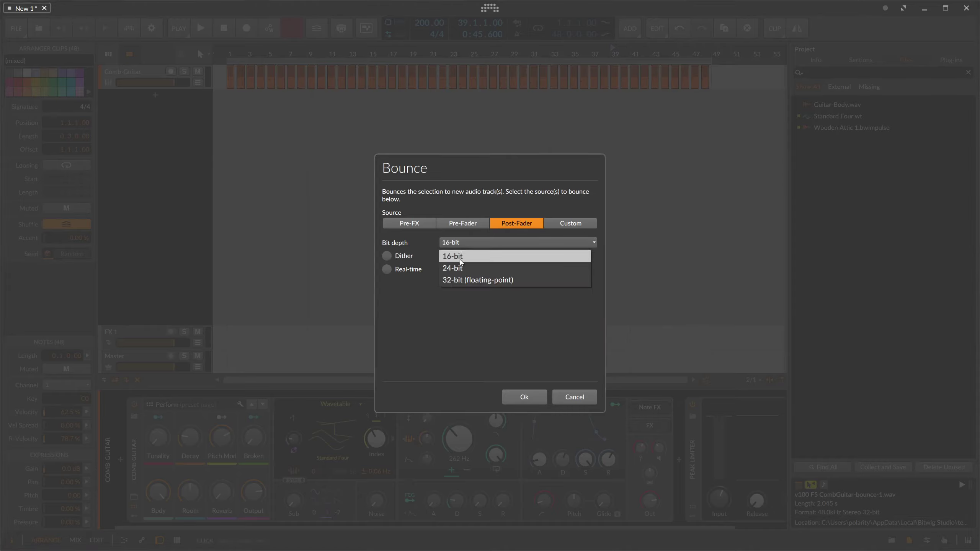
{"action": "left_click", "coordinate": [482, 280]}
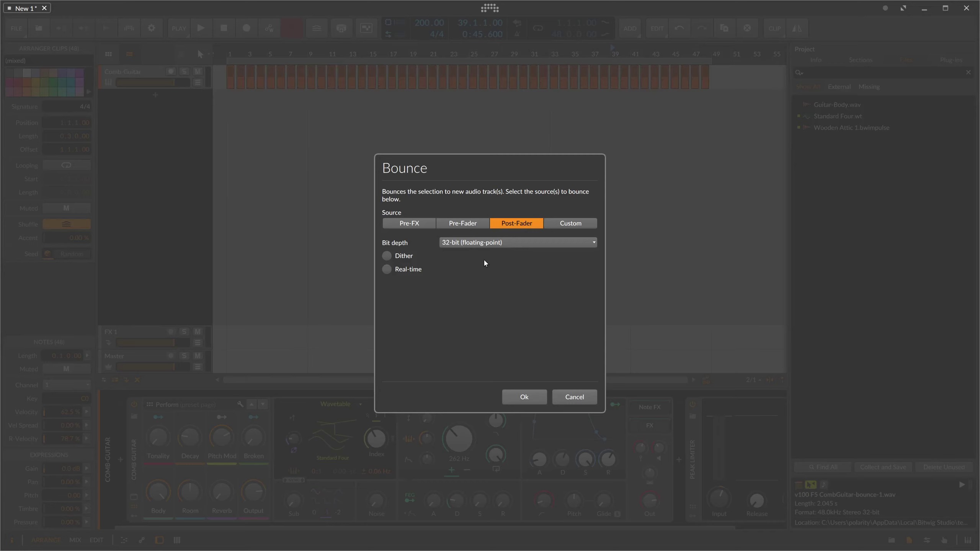
{"action": "left_click", "coordinate": [398, 256]}
{"action": "left_click", "coordinate": [484, 243]}
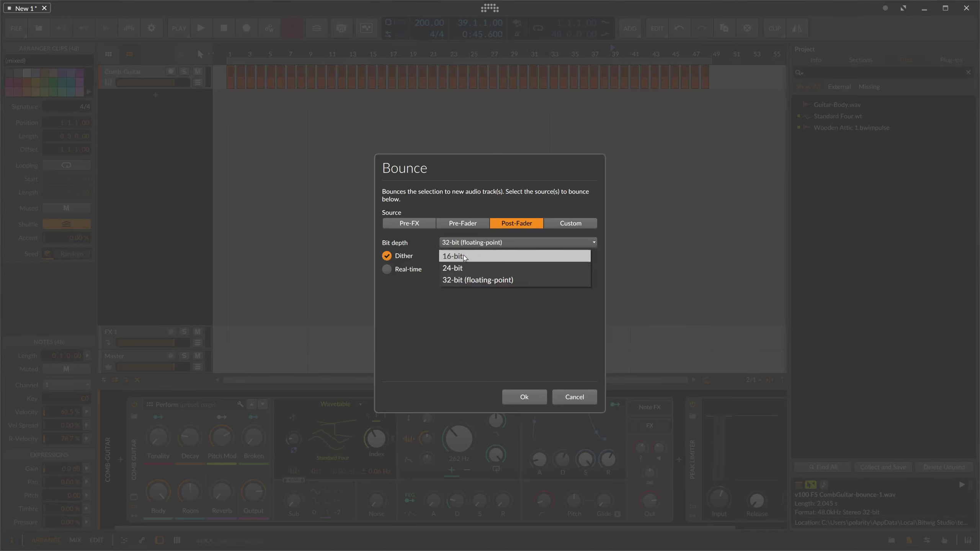
{"action": "left_click", "coordinate": [509, 258]}
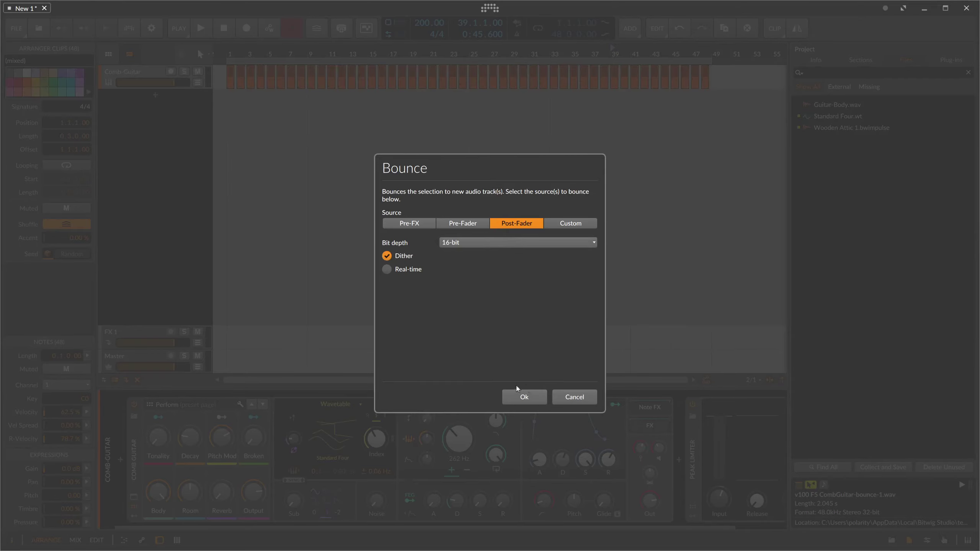
{"action": "left_click", "coordinate": [523, 397]}
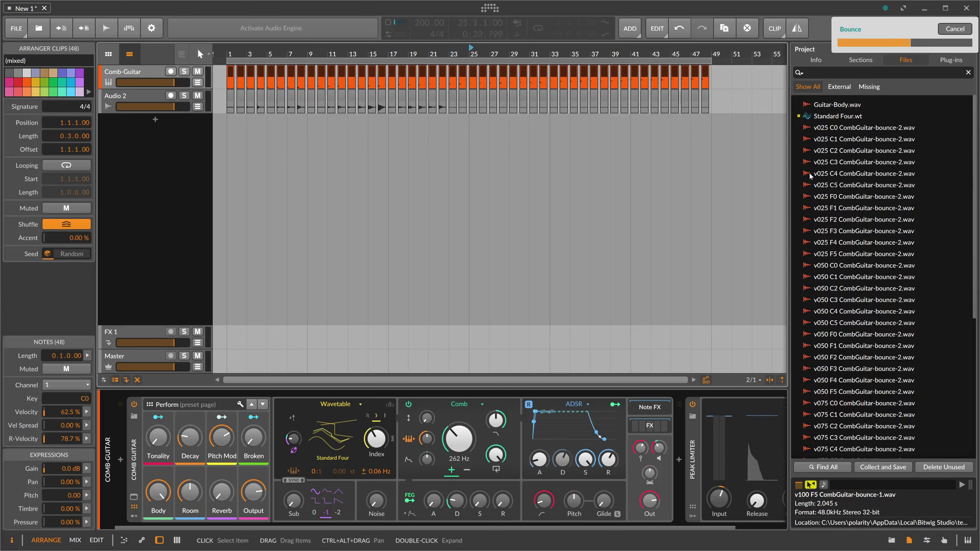
{"action": "scroll", "coordinate": [841, 155], "scroll_direction": "down", "scroll_amount": 2}
{"action": "scroll", "coordinate": [831, 189], "scroll_direction": "up", "scroll_amount": 2}
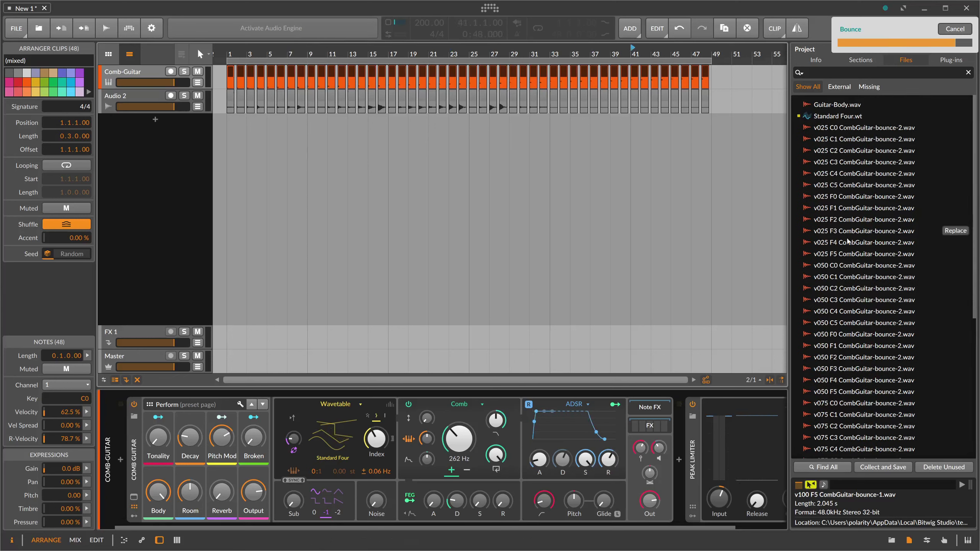
{"action": "scroll", "coordinate": [835, 366], "scroll_direction": "down", "scroll_amount": 7}
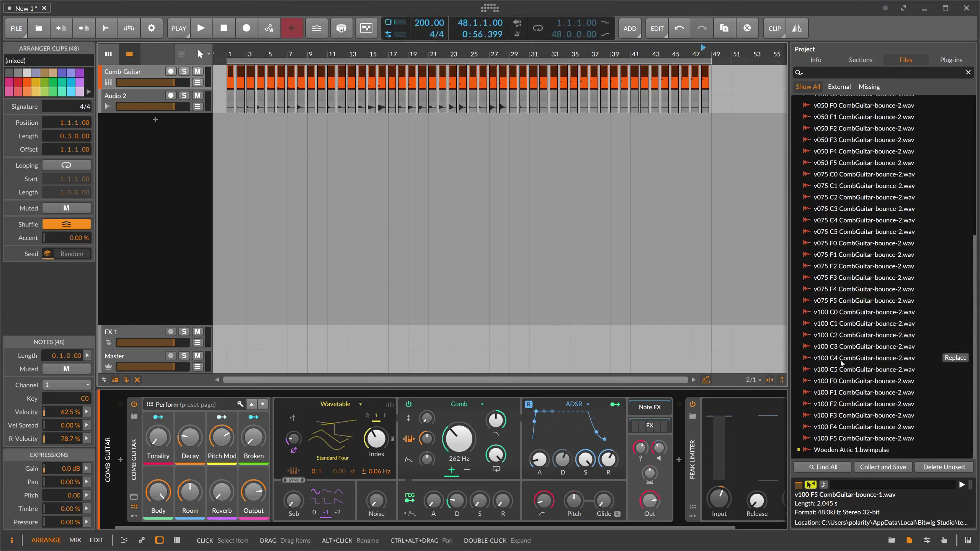
{"action": "scroll", "coordinate": [840, 119], "scroll_direction": "up", "scroll_amount": 7}
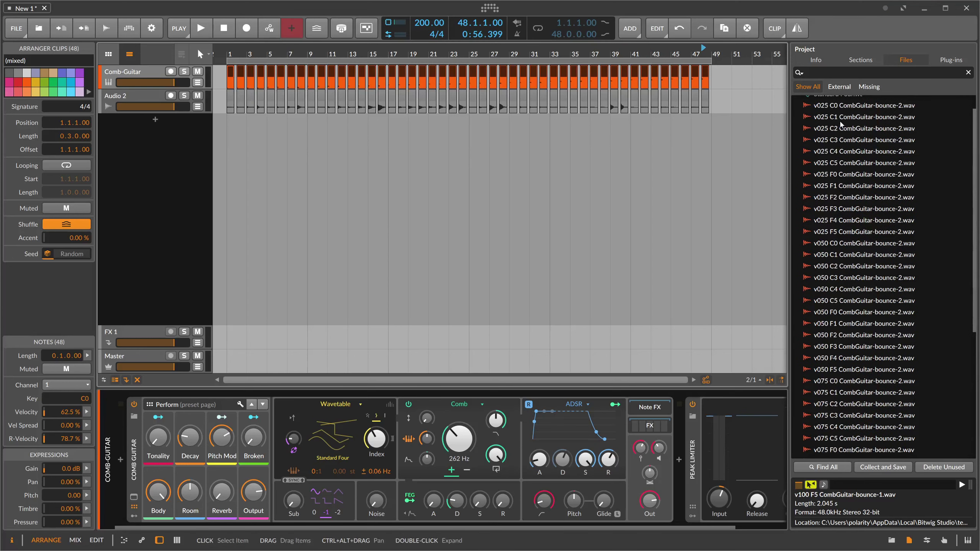
Add an instrument track with a Sampler device below Audio 2 and create a new multisample in it.
{"action": "left_click", "coordinate": [155, 120]}
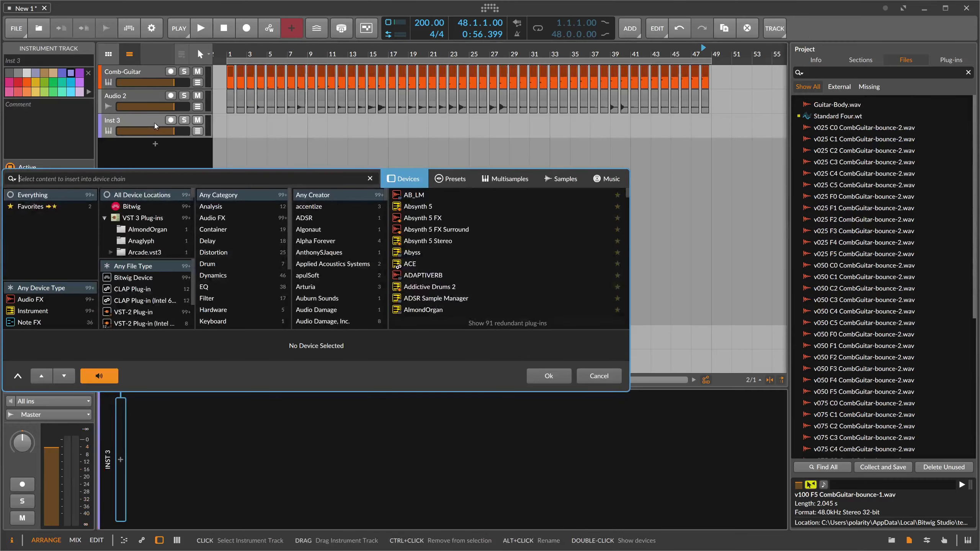
{"action": "type", "text": "sampler"}
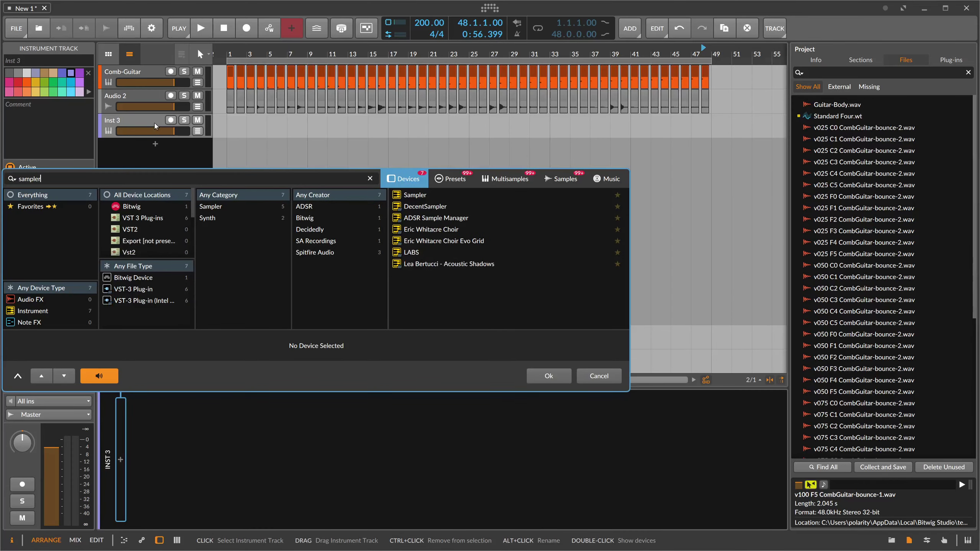
{"action": "key", "text": "Down"}
{"action": "key", "text": "Return"}
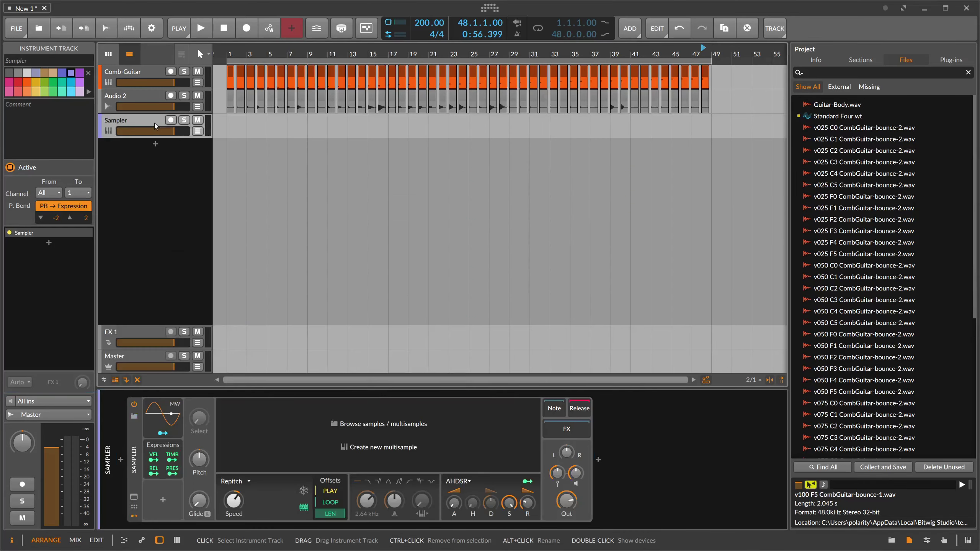
{"action": "left_click", "coordinate": [372, 448]}
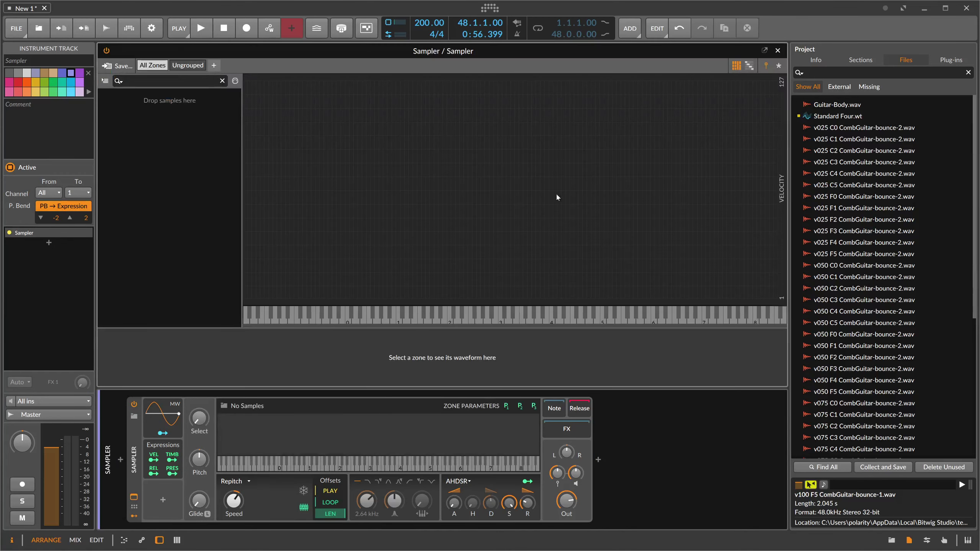
Load all 48 bounced project files, from v025 C0 to v100 F5, into the Sampler's multisample as zones.
{"action": "left_click", "coordinate": [860, 129]}
{"action": "left_click_drag", "start_coordinate": [972, 183], "coordinate": [972, 323]}
{"action": "left_click", "coordinate": [830, 439], "text": "shift"}
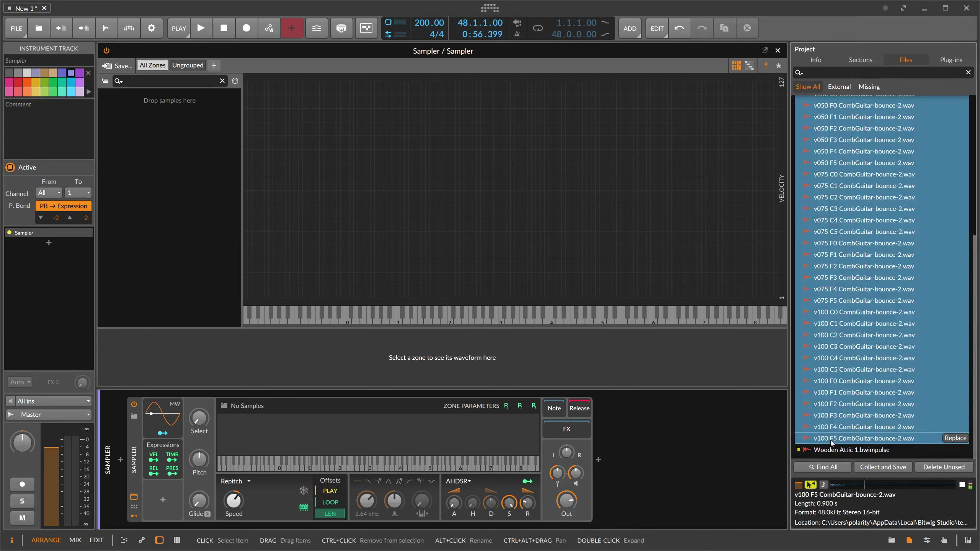
{"action": "left_click_drag", "start_coordinate": [830, 442], "coordinate": [197, 121]}
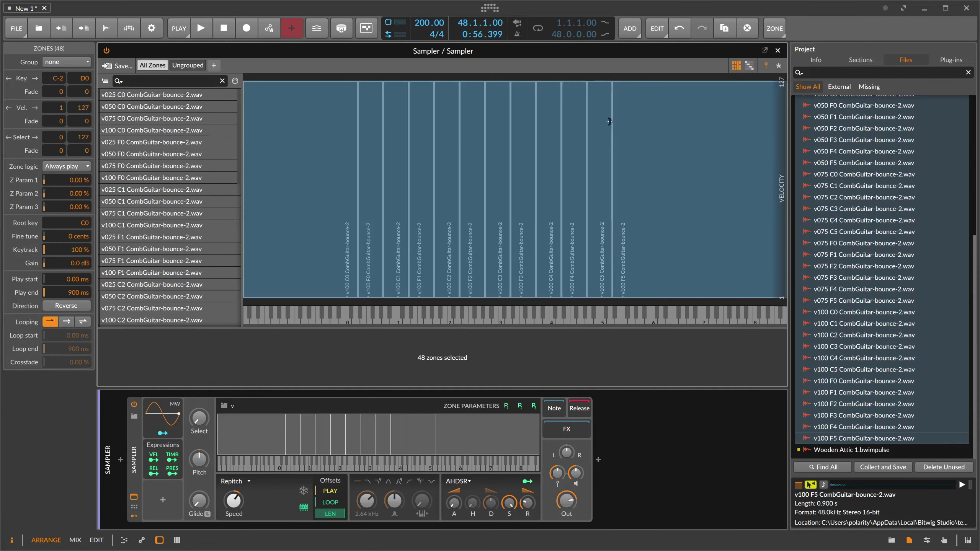
Show the multisample zones as individual rows and examine the key ranges and root keys of the F0 and C1 zones.
{"action": "left_click", "coordinate": [749, 66]}
{"action": "left_click", "coordinate": [389, 142]}
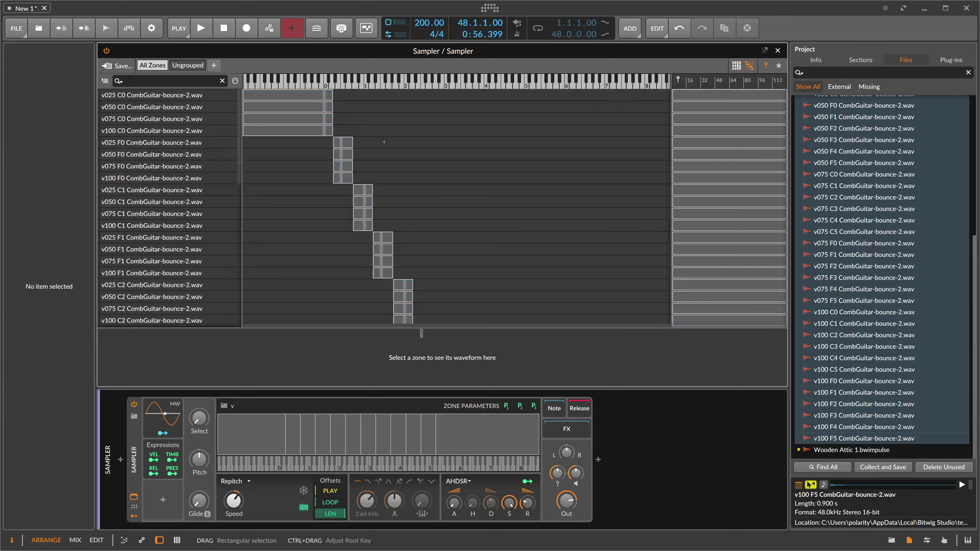
{"action": "left_click", "coordinate": [340, 155]}
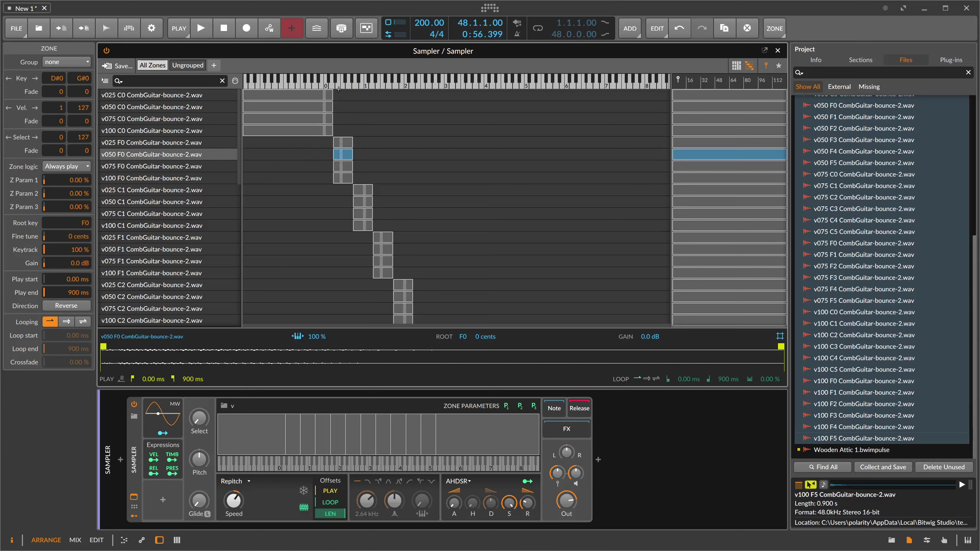
{"action": "left_click", "coordinate": [363, 202]}
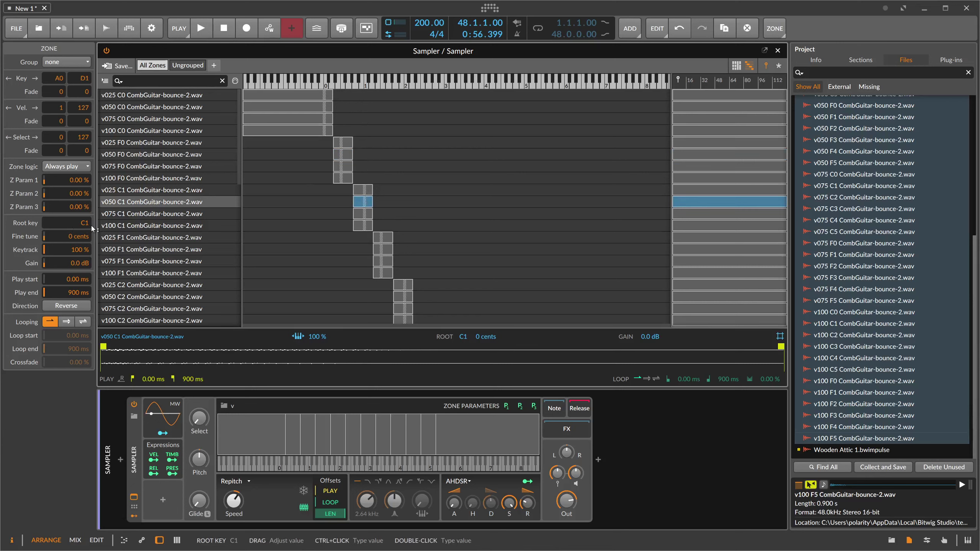
{"action": "left_click", "coordinate": [342, 144]}
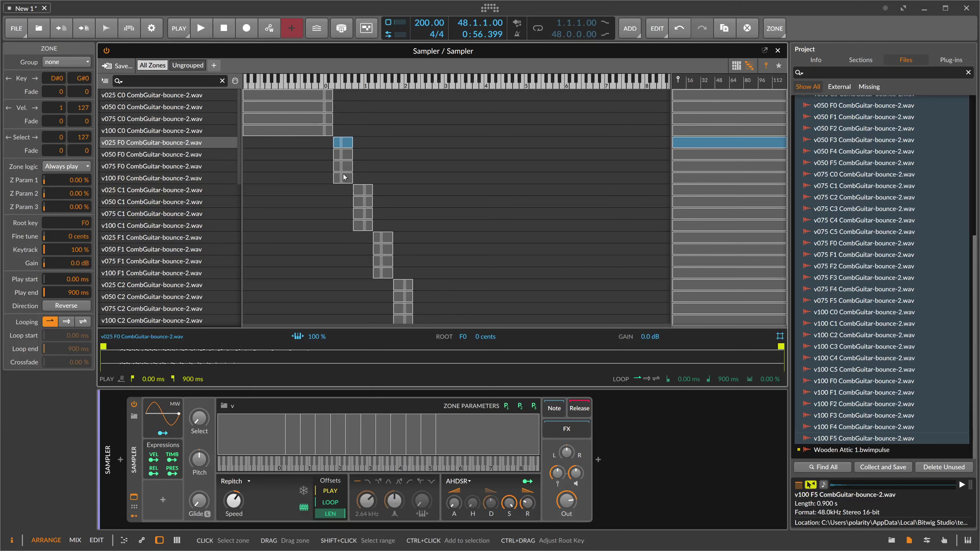
{"action": "scroll", "coordinate": [343, 176], "scroll_direction": "down", "scroll_amount": 10}
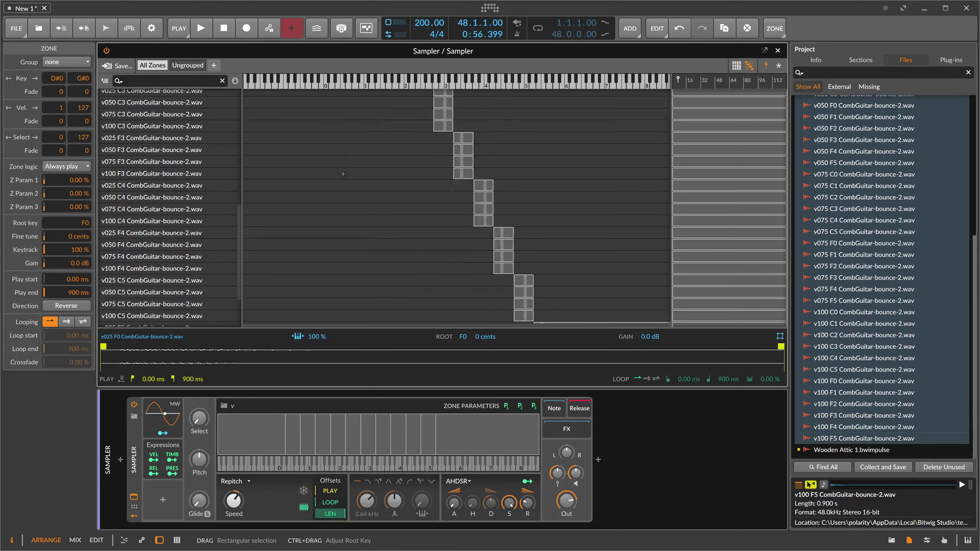
{"action": "scroll", "coordinate": [342, 184], "scroll_direction": "up", "scroll_amount": 10}
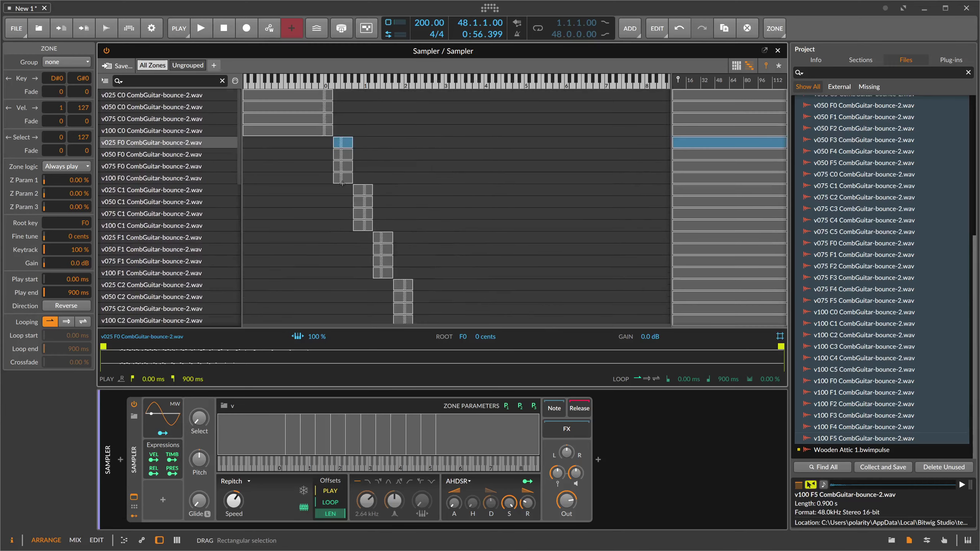
Inspect the velocity ranges of the C0 and F0 zones across their different velocity samples.
{"action": "left_click", "coordinate": [708, 99]}
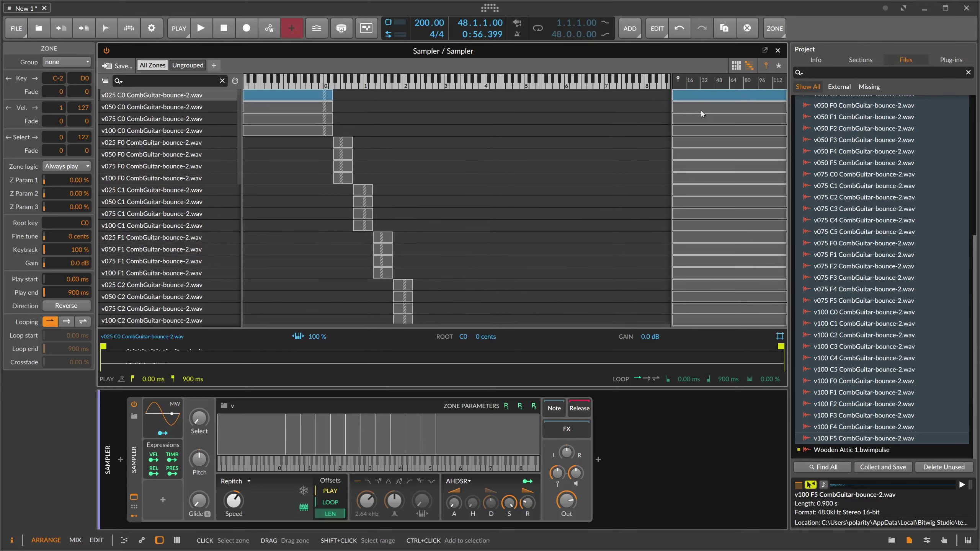
{"action": "left_click", "coordinate": [701, 111]}
{"action": "left_click", "coordinate": [699, 131]}
{"action": "left_click", "coordinate": [700, 155]}
{"action": "left_click", "coordinate": [700, 178]}
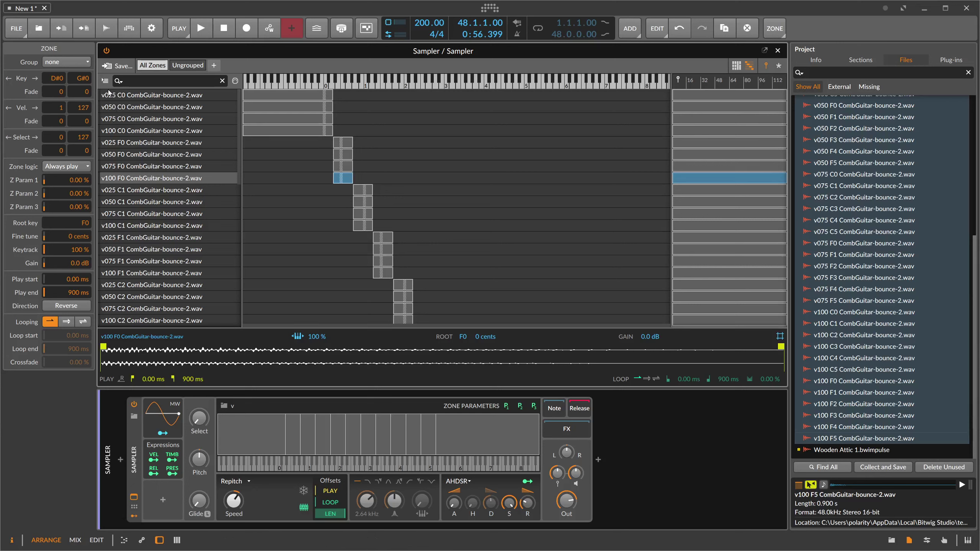
Sort the zones by name and review the v025, v050, v075 and v100 groups in the zone list.
{"action": "left_click", "coordinate": [104, 81]}
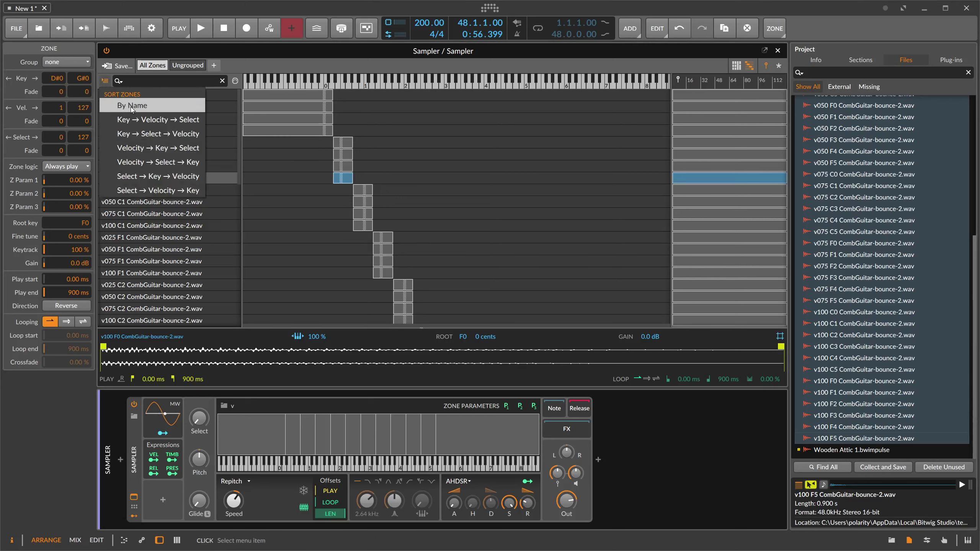
{"action": "left_click", "coordinate": [132, 106]}
{"action": "left_click", "coordinate": [114, 97]}
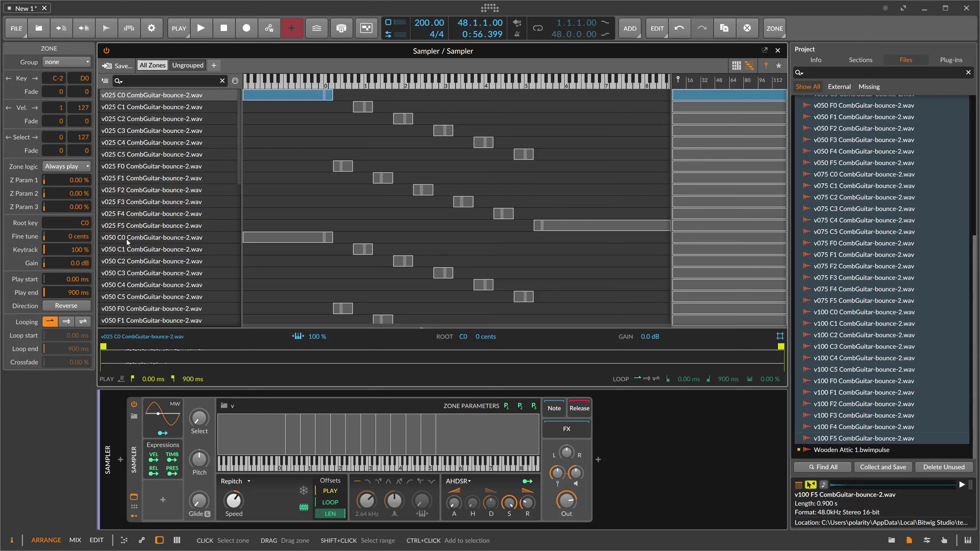
{"action": "left_click", "coordinate": [117, 230], "text": "shift"}
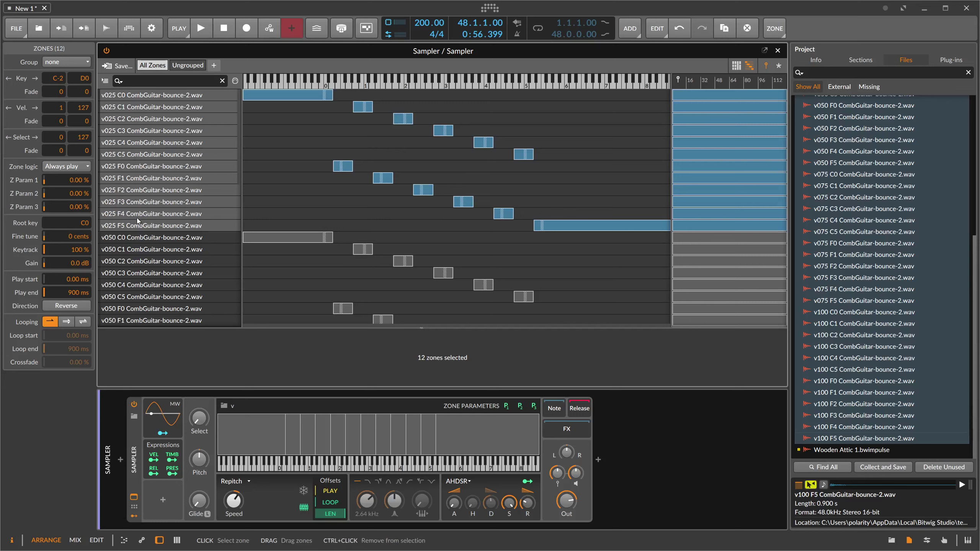
{"action": "left_click", "coordinate": [130, 237]}
{"action": "scroll", "coordinate": [126, 240], "scroll_direction": "down", "scroll_amount": 5}
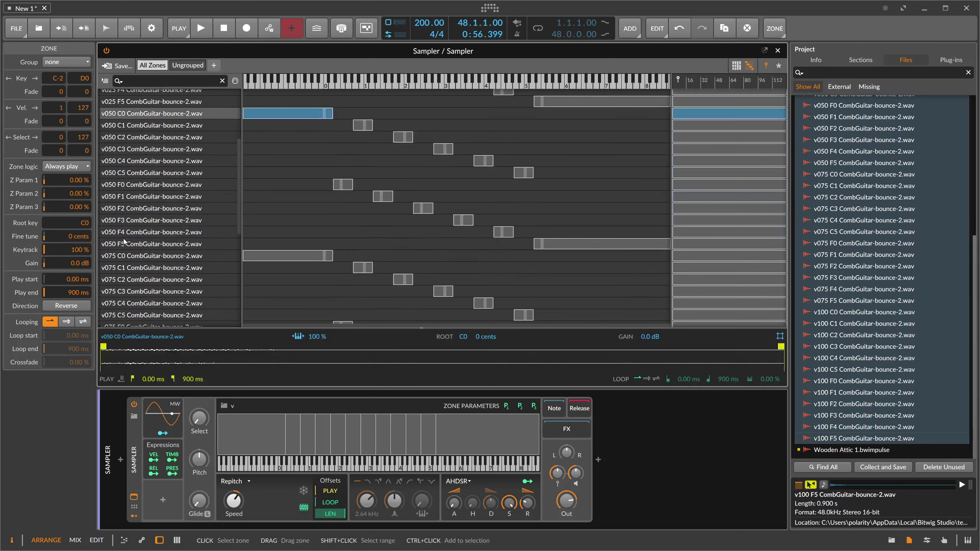
{"action": "scroll", "coordinate": [126, 240], "scroll_direction": "down", "scroll_amount": 4}
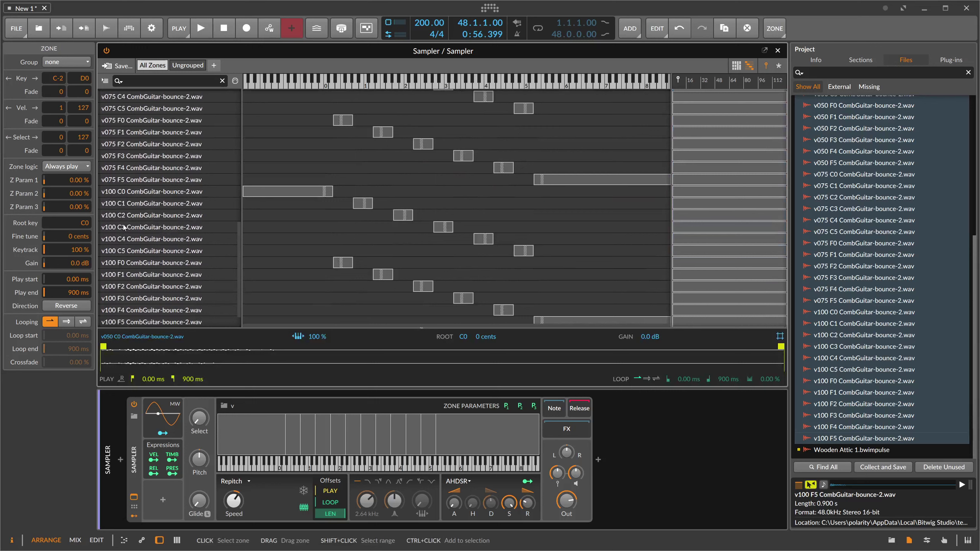
{"action": "scroll", "coordinate": [124, 227], "scroll_direction": "down", "scroll_amount": 1}
{"action": "scroll", "coordinate": [123, 226], "scroll_direction": "up", "scroll_amount": 15}
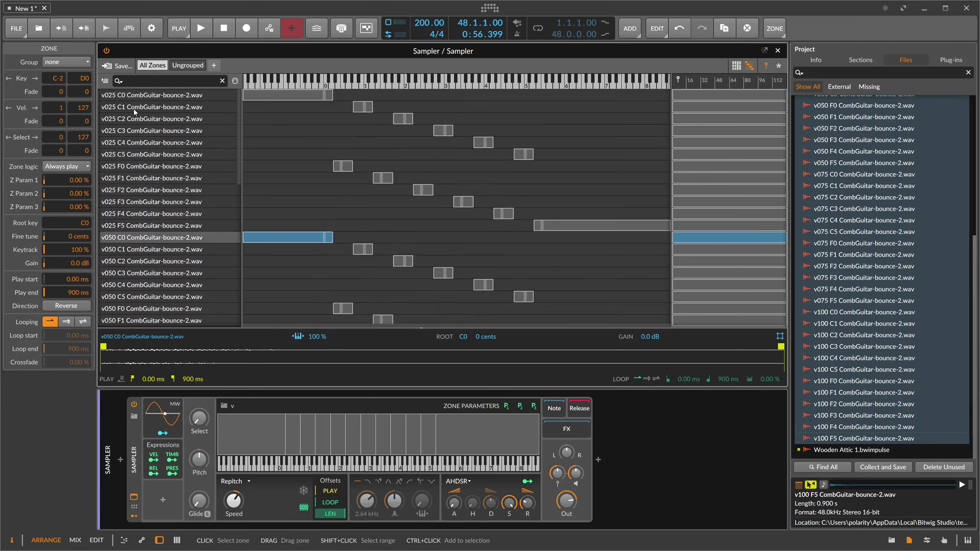
Select the C0 zones of v025, v050, v075 and v100 together and distribute their velocity ranges equally.
{"action": "left_click", "coordinate": [136, 96]}
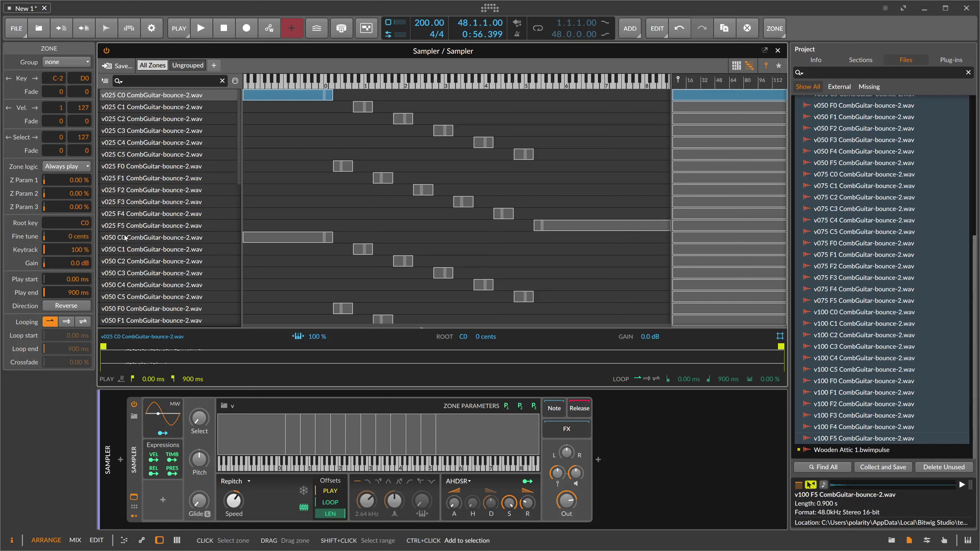
{"action": "left_click", "coordinate": [147, 236], "text": "ctrl"}
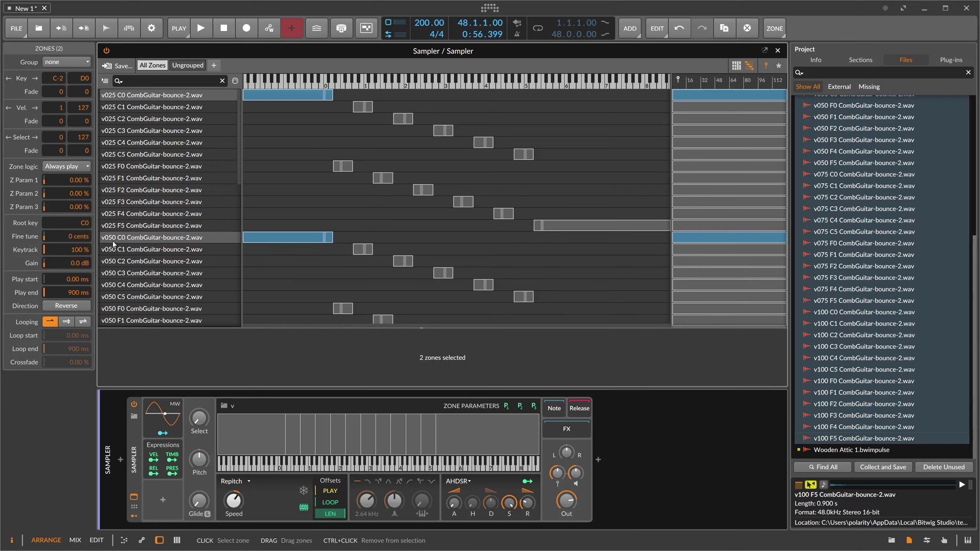
{"action": "scroll", "coordinate": [113, 243], "scroll_direction": "down", "scroll_amount": 6}
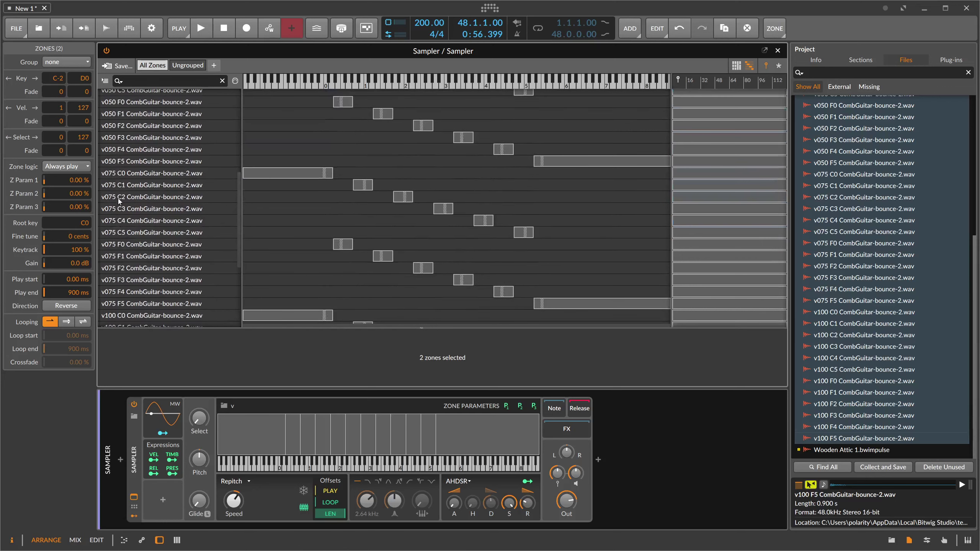
{"action": "left_click", "coordinate": [120, 175], "text": "ctrl"}
{"action": "scroll", "coordinate": [127, 208], "scroll_direction": "down", "scroll_amount": 1}
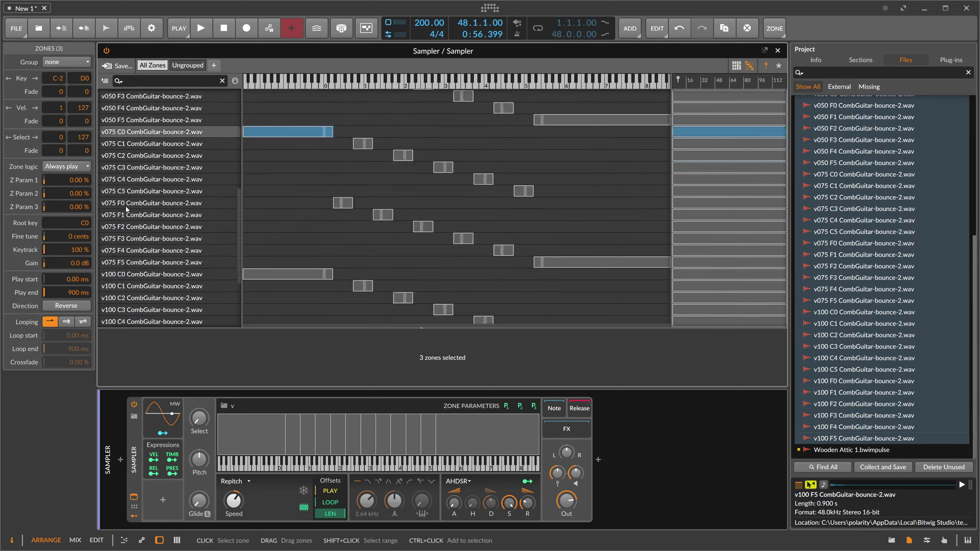
{"action": "scroll", "coordinate": [126, 210], "scroll_direction": "down", "scroll_amount": 3}
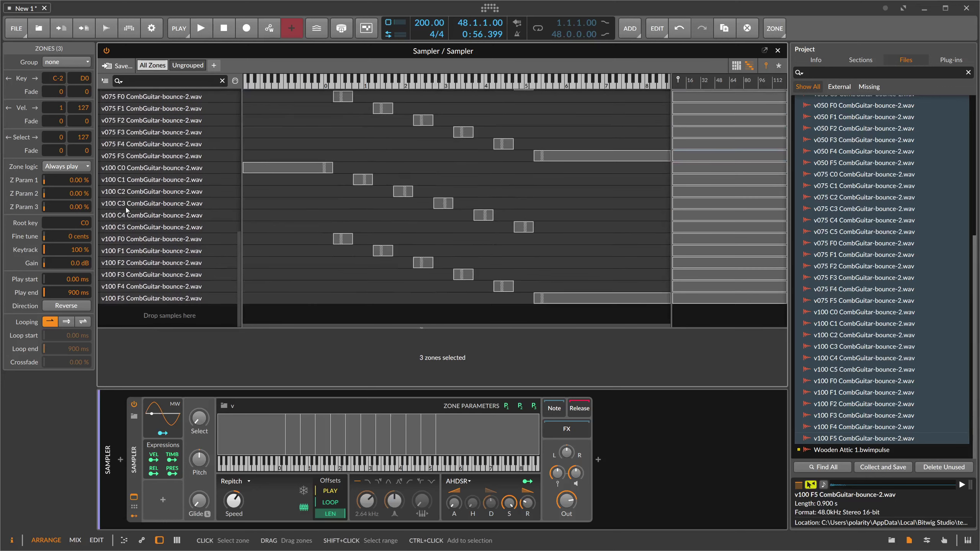
{"action": "left_click", "coordinate": [123, 168], "text": "ctrl"}
{"action": "scroll", "coordinate": [726, 182], "scroll_direction": "up", "scroll_amount": 9}
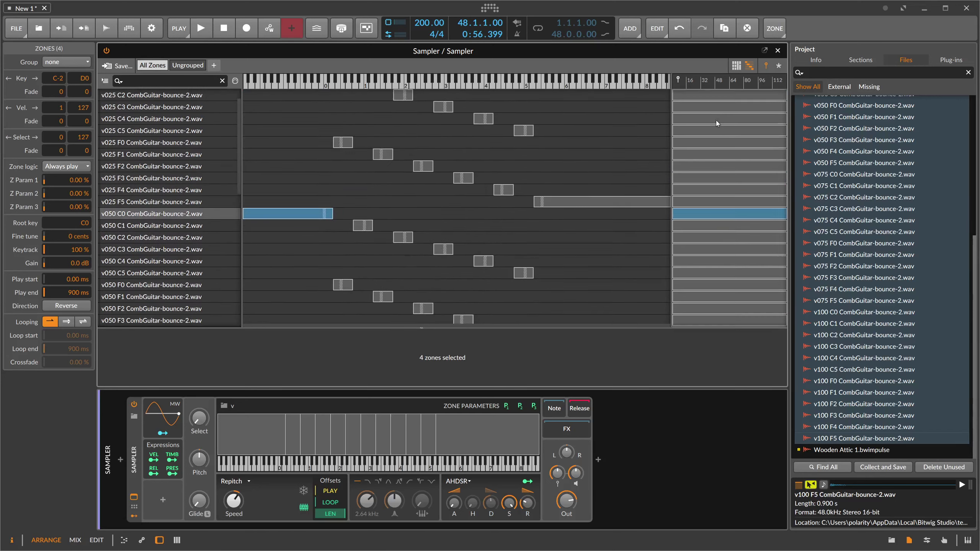
{"action": "scroll", "coordinate": [715, 154], "scroll_direction": "down", "scroll_amount": 9}
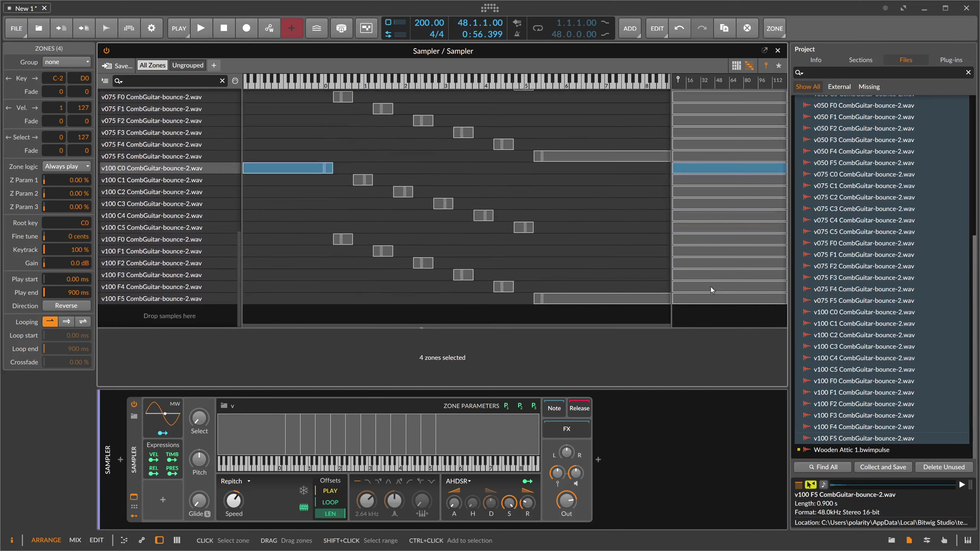
{"action": "scroll", "coordinate": [711, 289], "scroll_direction": "up", "scroll_amount": 10}
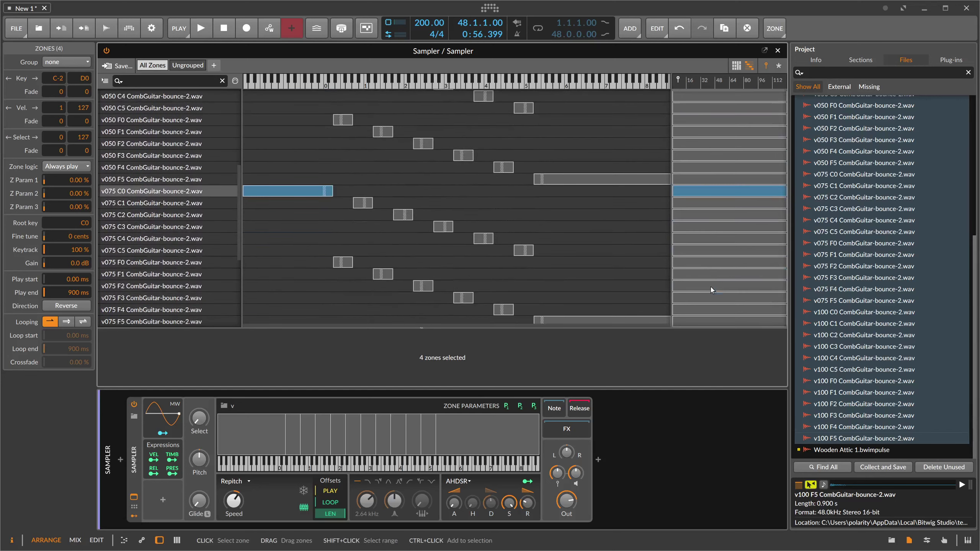
{"action": "right_click", "coordinate": [697, 96]}
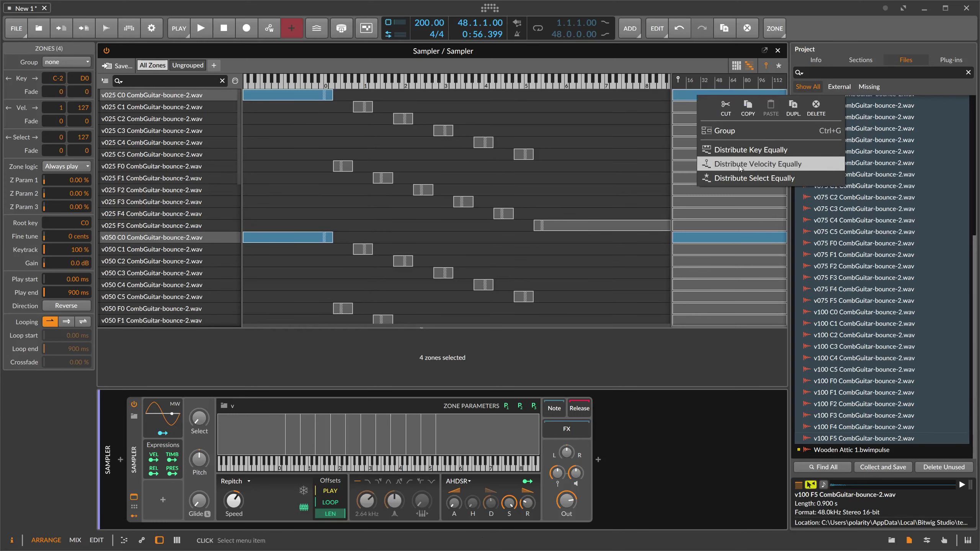
{"action": "left_click", "coordinate": [761, 165]}
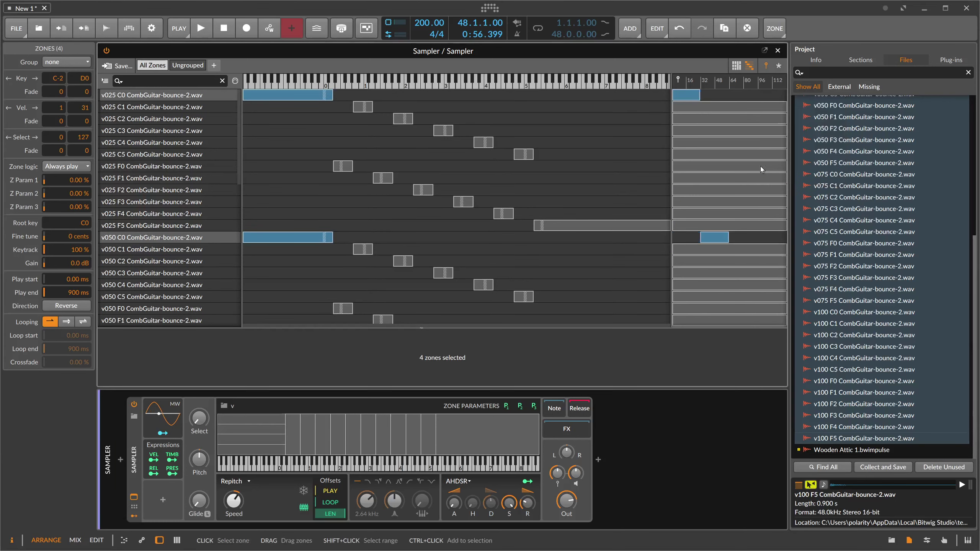
Widen the velocity area and limit the v025 zones from C1 to F5 to velocities 1 to 31.
{"action": "left_click_drag", "start_coordinate": [671, 113], "coordinate": [564, 114]}
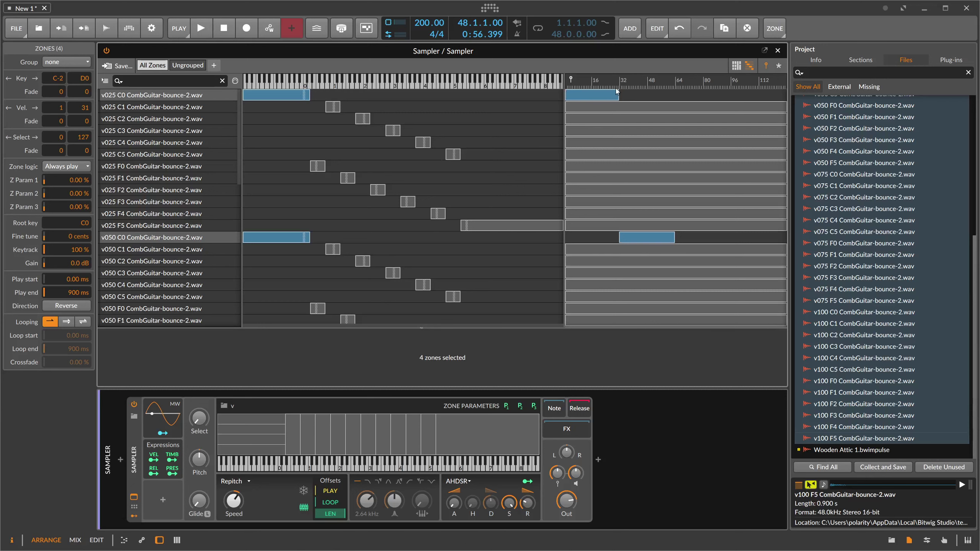
{"action": "scroll", "coordinate": [667, 162], "scroll_direction": "down", "scroll_amount": 10}
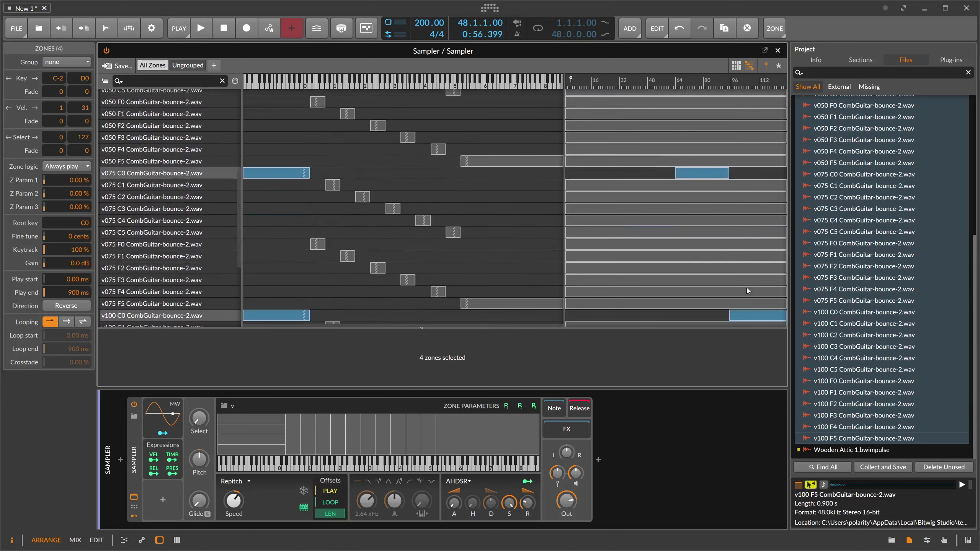
{"action": "scroll", "coordinate": [741, 251], "scroll_direction": "up", "scroll_amount": 2}
{"action": "scroll", "coordinate": [746, 226], "scroll_direction": "down", "scroll_amount": 2}
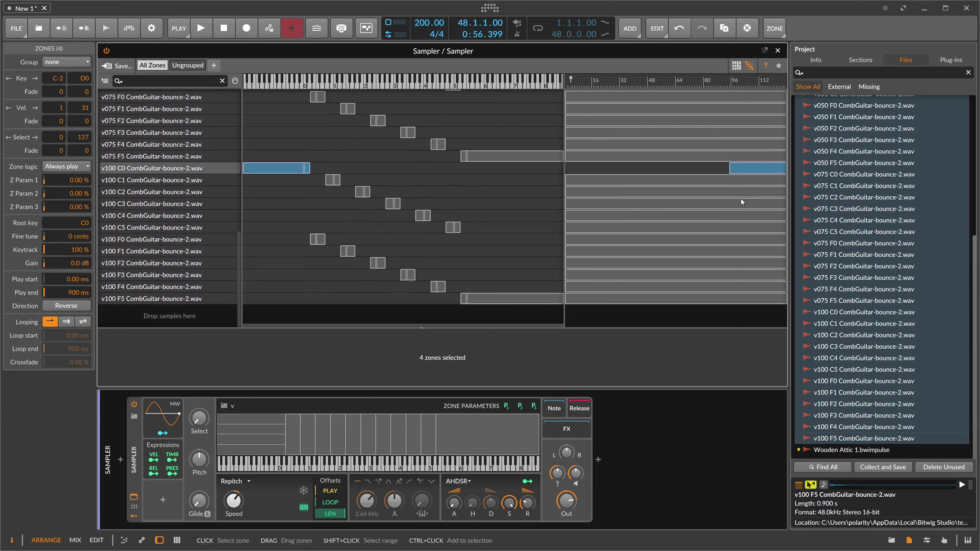
{"action": "scroll", "coordinate": [741, 199], "scroll_direction": "up", "scroll_amount": 10}
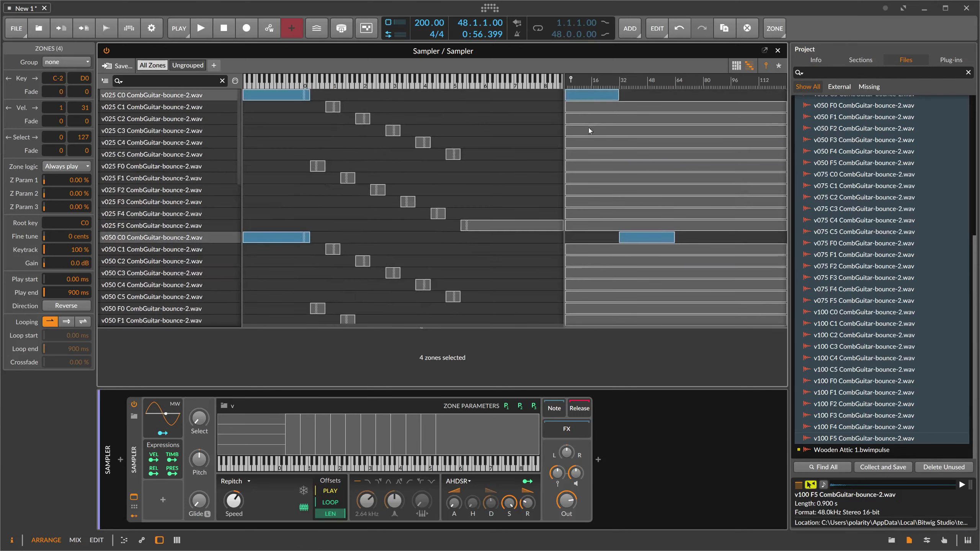
{"action": "left_click", "coordinate": [182, 107]}
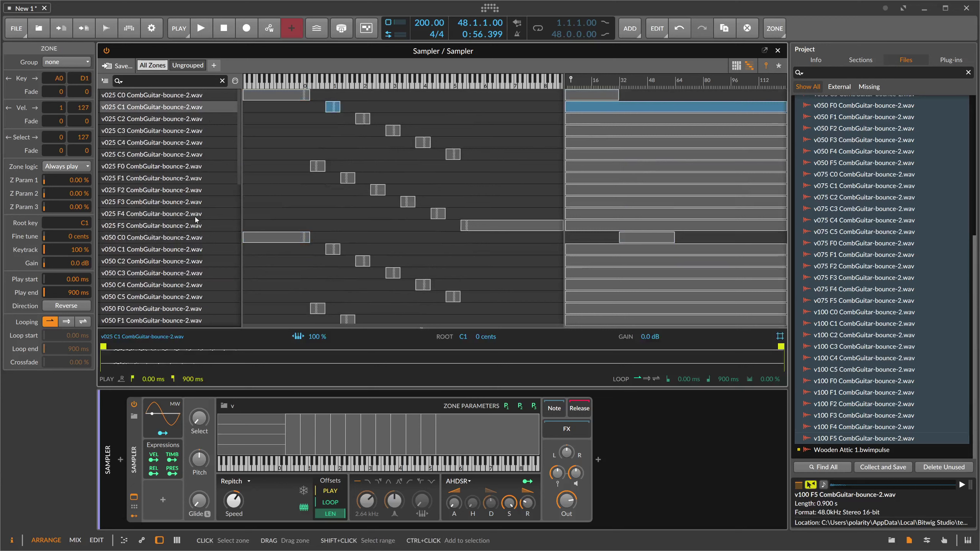
{"action": "left_click", "coordinate": [191, 226], "text": "shift"}
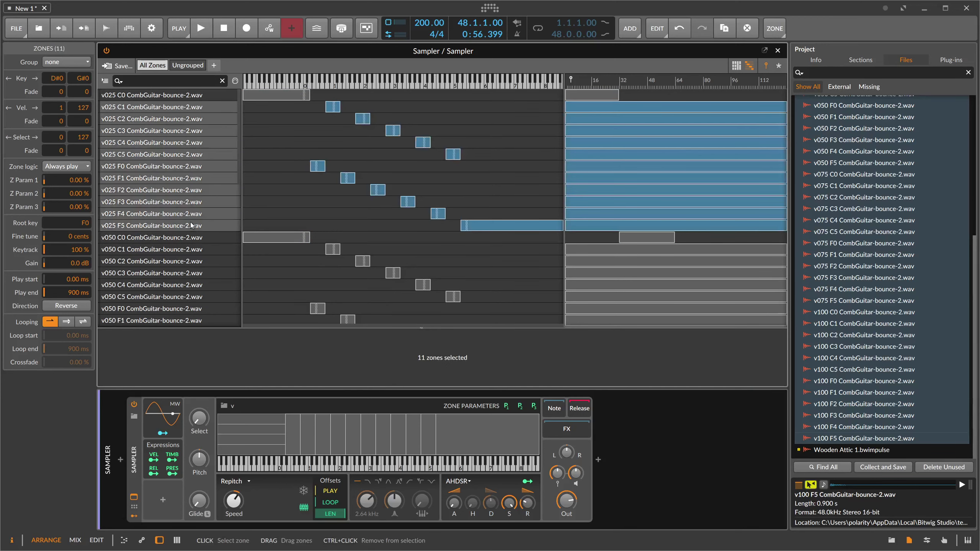
{"action": "left_click_drag", "start_coordinate": [785, 109], "coordinate": [619, 108]}
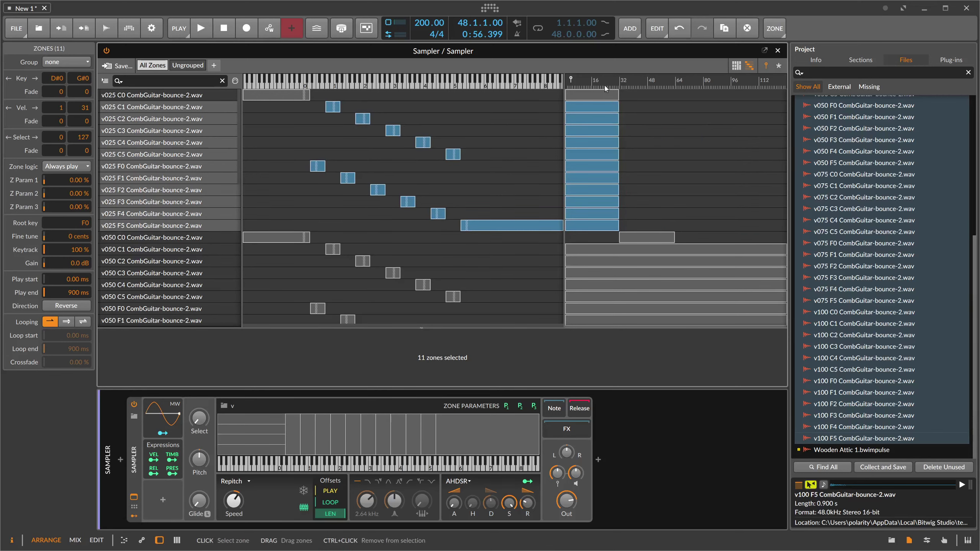
Set the velocity range of the v050 zones from C1 to F5 to 32 to 63.
{"action": "scroll", "coordinate": [386, 193], "scroll_direction": "down", "scroll_amount": 2}
{"action": "left_click", "coordinate": [162, 170]}
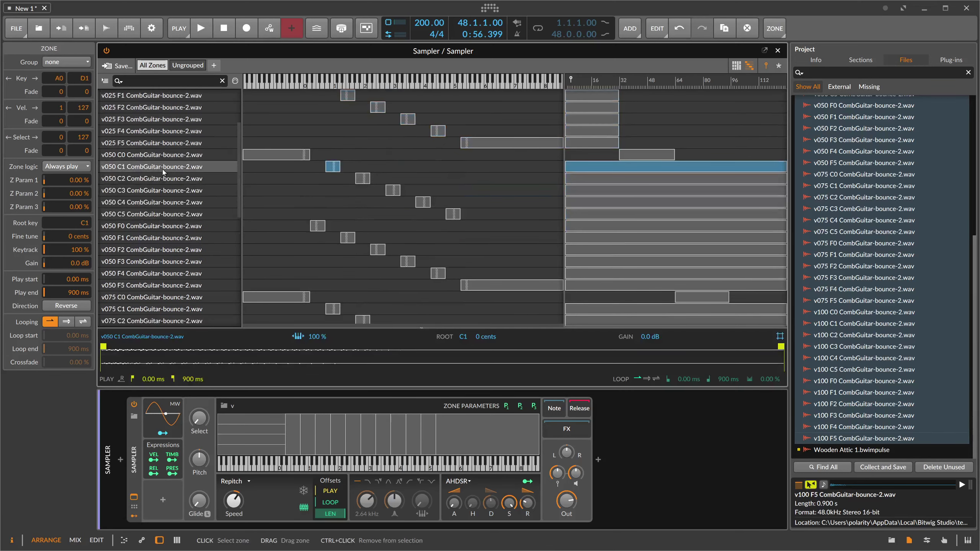
{"action": "left_click", "coordinate": [193, 274], "text": "shift"}
{"action": "left_click", "coordinate": [193, 285], "text": "shift"}
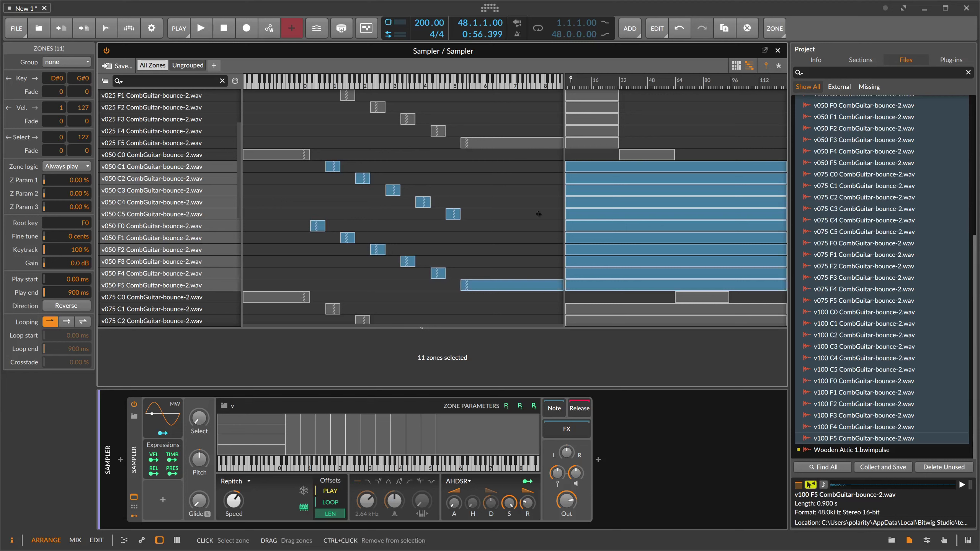
{"action": "left_click_drag", "start_coordinate": [565, 168], "coordinate": [620, 167]}
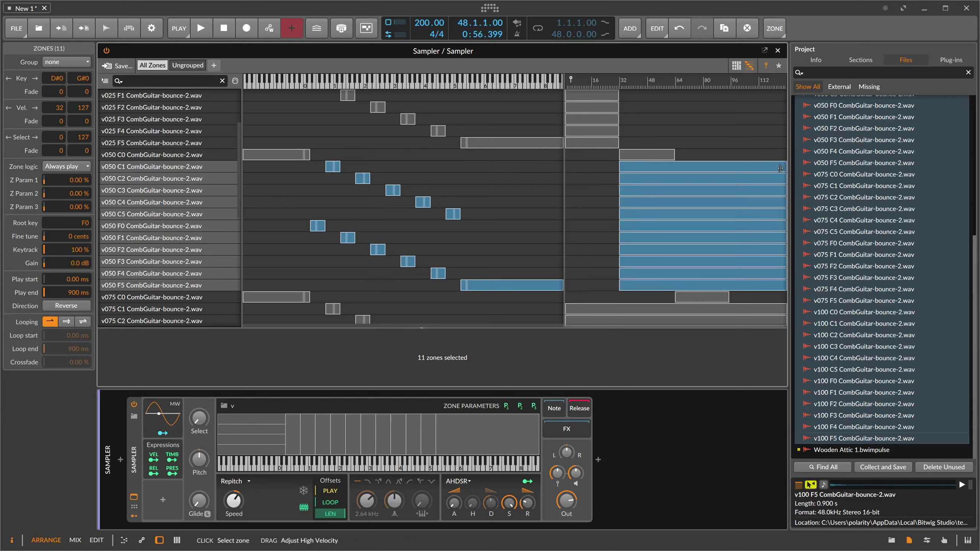
{"action": "left_click_drag", "start_coordinate": [780, 168], "coordinate": [675, 168]}
Match the velocity range of the v075 zones from C1 to F5 to the v075 C0 zone, starting at 64.
{"action": "scroll", "coordinate": [652, 184], "scroll_direction": "down", "scroll_amount": 3}
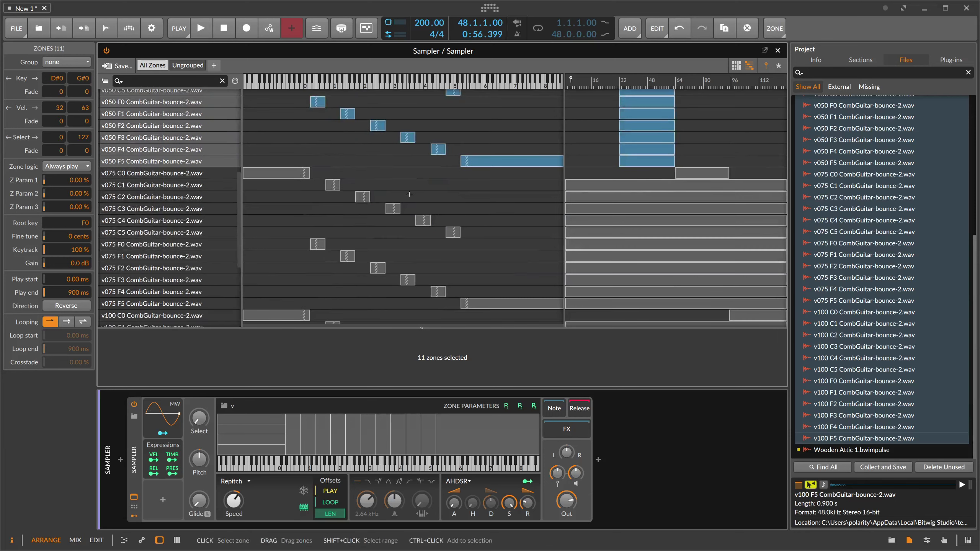
{"action": "left_click", "coordinate": [208, 187]}
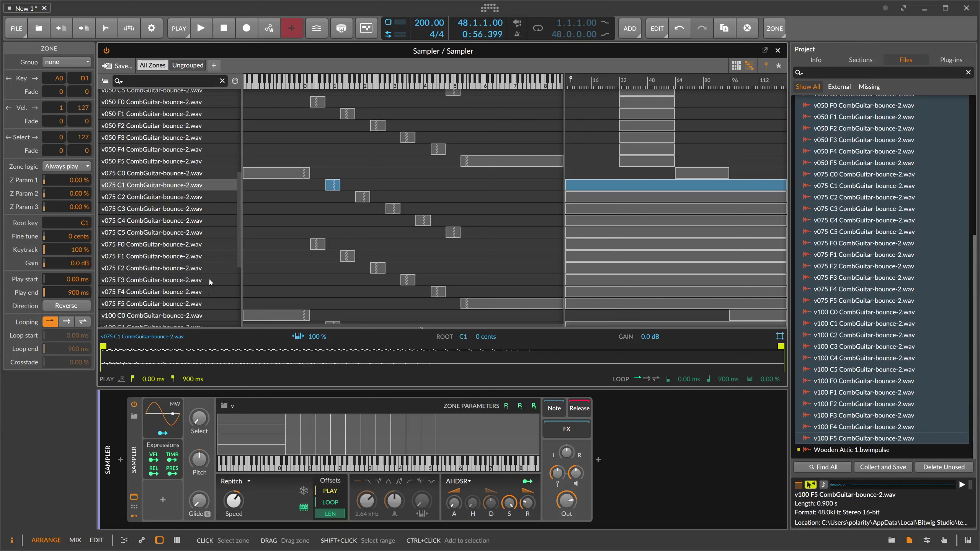
{"action": "left_click", "coordinate": [208, 304], "text": "shift"}
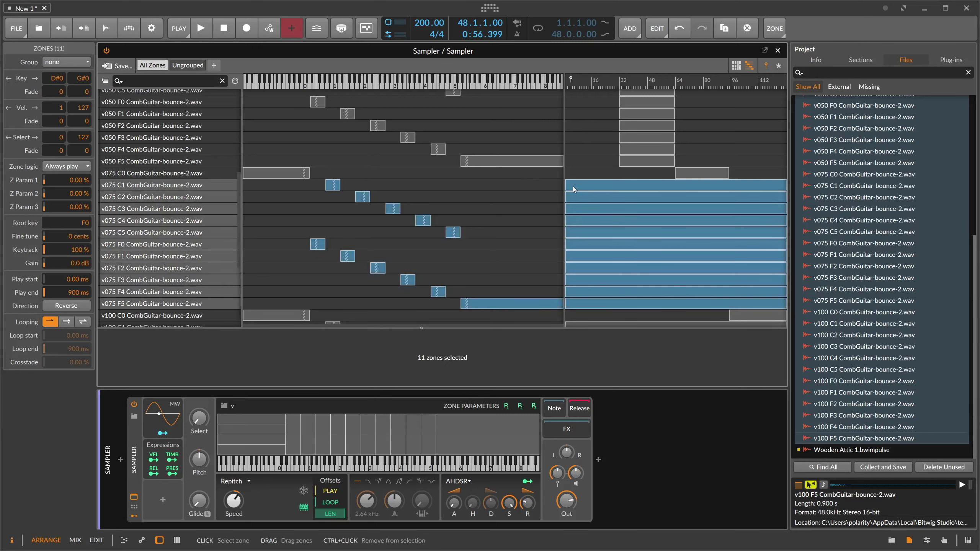
{"action": "left_click_drag", "start_coordinate": [573, 189], "coordinate": [676, 189]}
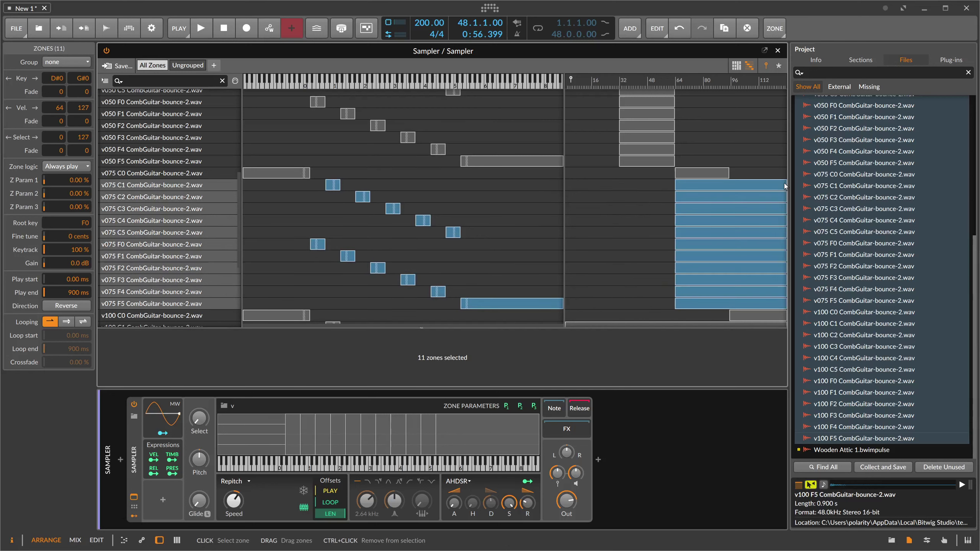
{"action": "left_click_drag", "start_coordinate": [784, 186], "coordinate": [729, 190]}
Set the velocity range of the v100 zones from C1 to F5 to 95 to 127 and check the finished layers.
{"action": "scroll", "coordinate": [523, 213], "scroll_direction": "down", "scroll_amount": 3}
{"action": "left_click", "coordinate": [222, 203]}
{"action": "scroll", "coordinate": [222, 203], "scroll_direction": "down", "scroll_amount": 1}
{"action": "left_click", "coordinate": [170, 298], "text": "shift"}
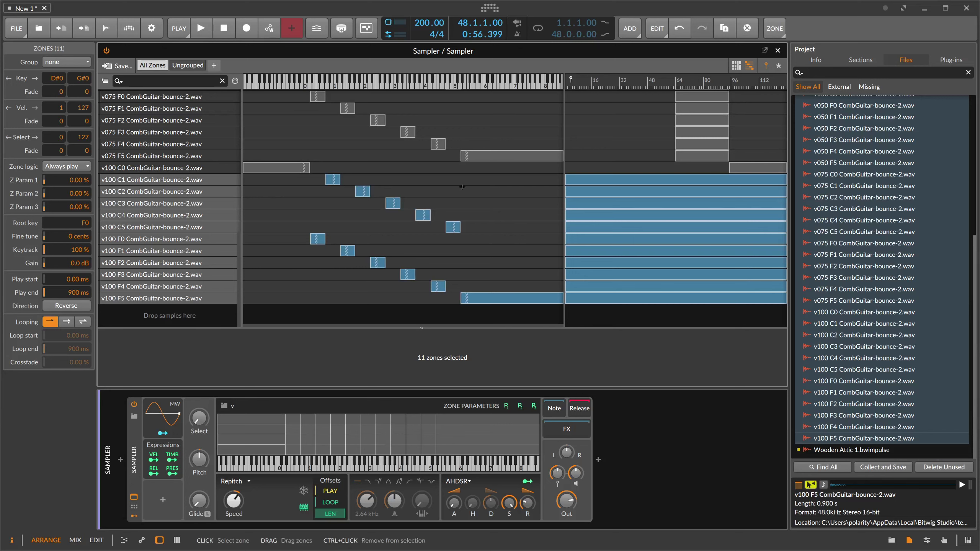
{"action": "left_click_drag", "start_coordinate": [567, 179], "coordinate": [727, 182]}
{"action": "scroll", "coordinate": [704, 194], "scroll_direction": "up", "scroll_amount": 6}
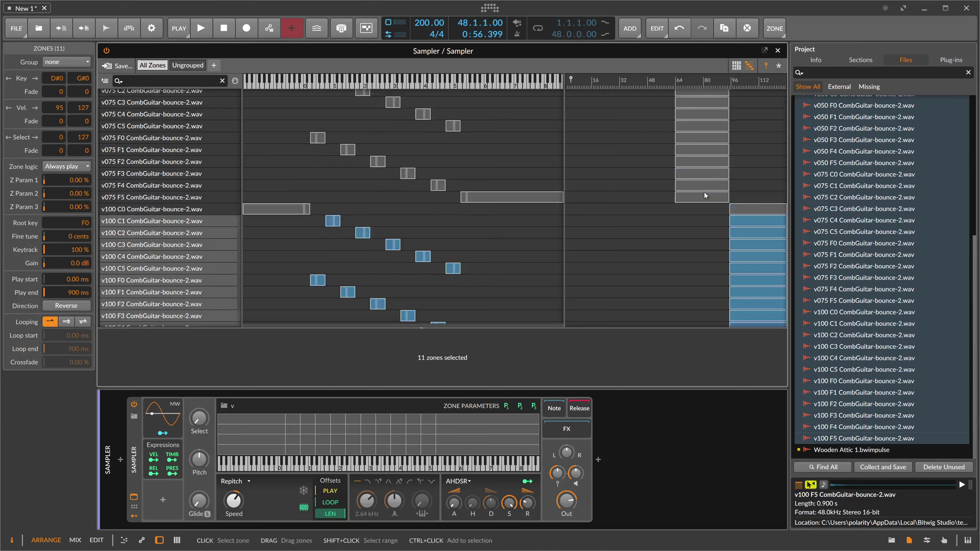
{"action": "scroll", "coordinate": [673, 181], "scroll_direction": "down", "scroll_amount": 5}
{"action": "scroll", "coordinate": [673, 181], "scroll_direction": "down", "scroll_amount": 5}
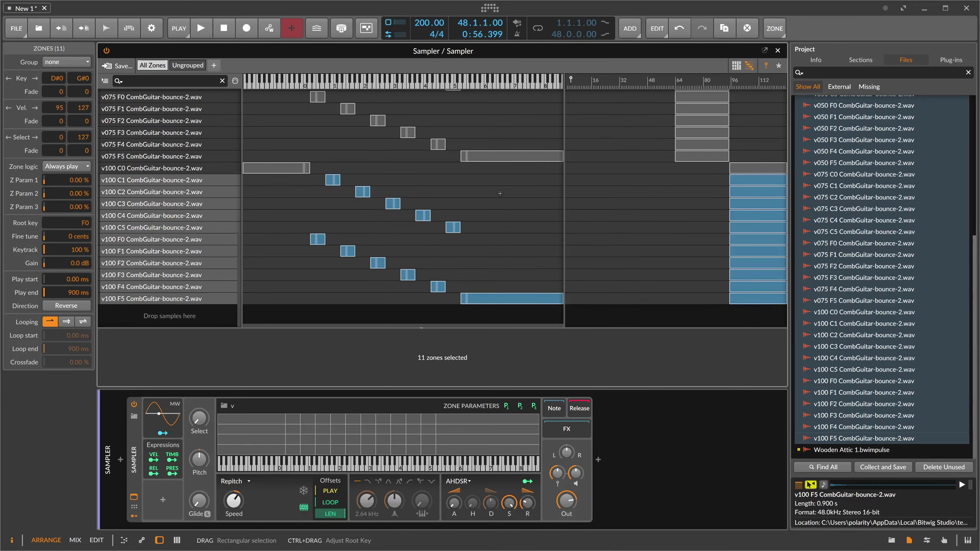
{"action": "left_click", "coordinate": [777, 51]}
{"action": "right_click", "coordinate": [134, 424]}
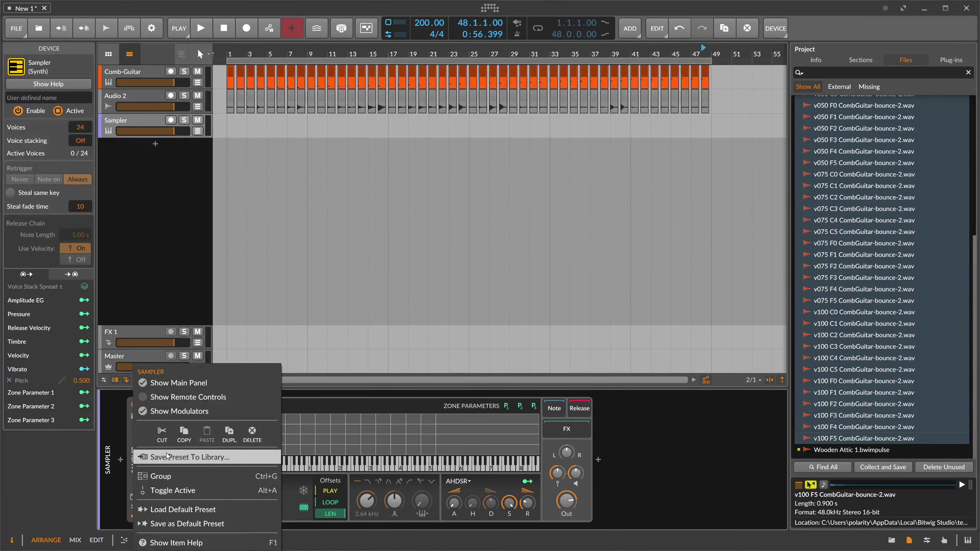
{"action": "left_click", "coordinate": [323, 406]}
{"action": "left_click", "coordinate": [134, 496]}
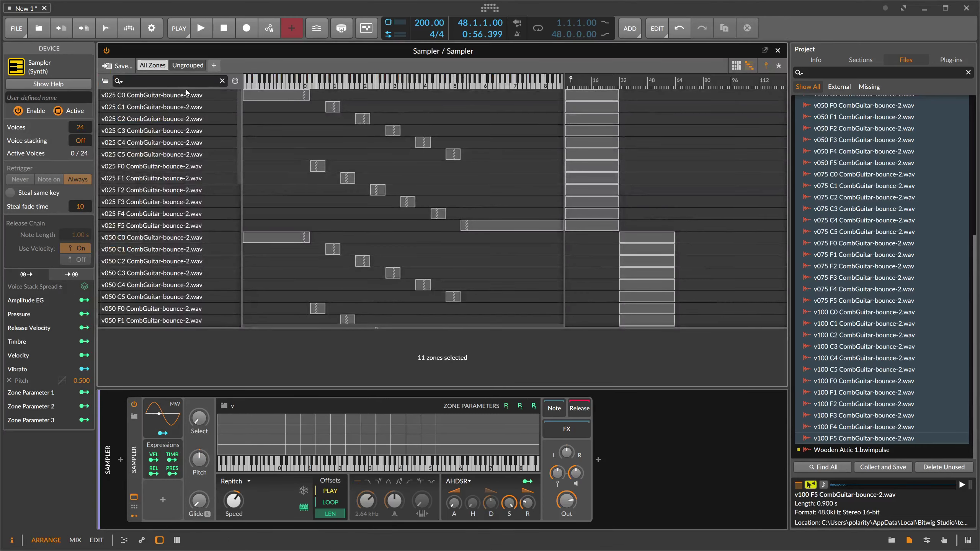
Save the multisample to the library under the name CombGuitar.
{"action": "left_click", "coordinate": [129, 72]}
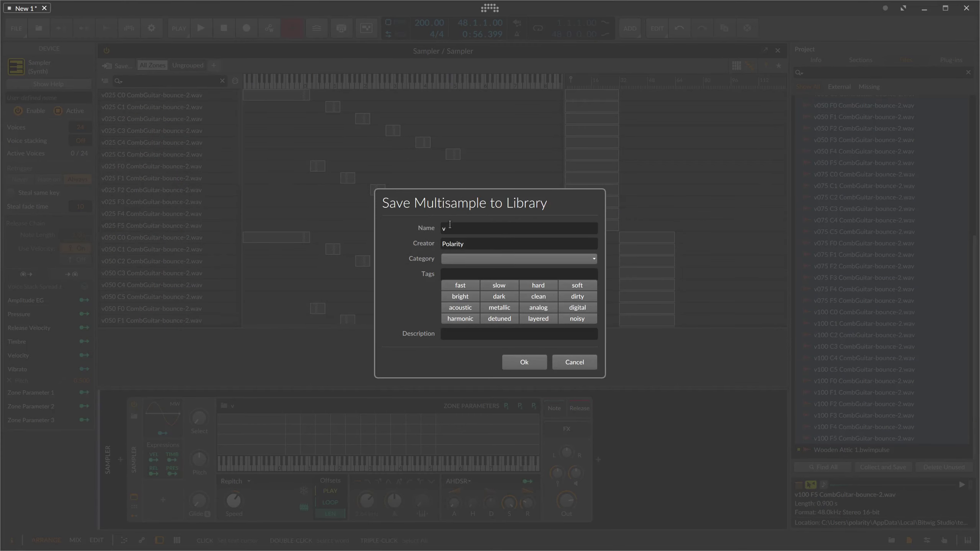
{"action": "type", "text": "Comb"}
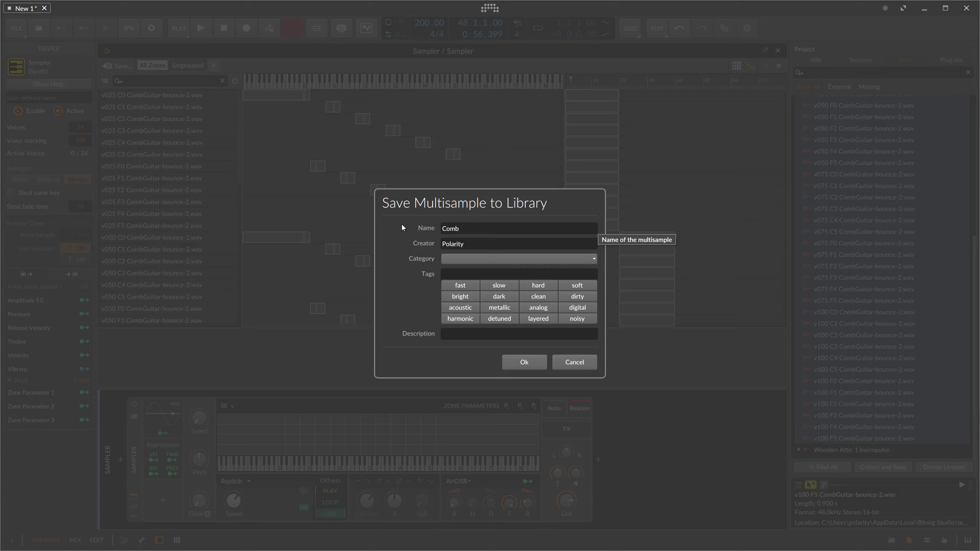
{"action": "type", "text": "Guitar"}
{"action": "left_click", "coordinate": [524, 362]}
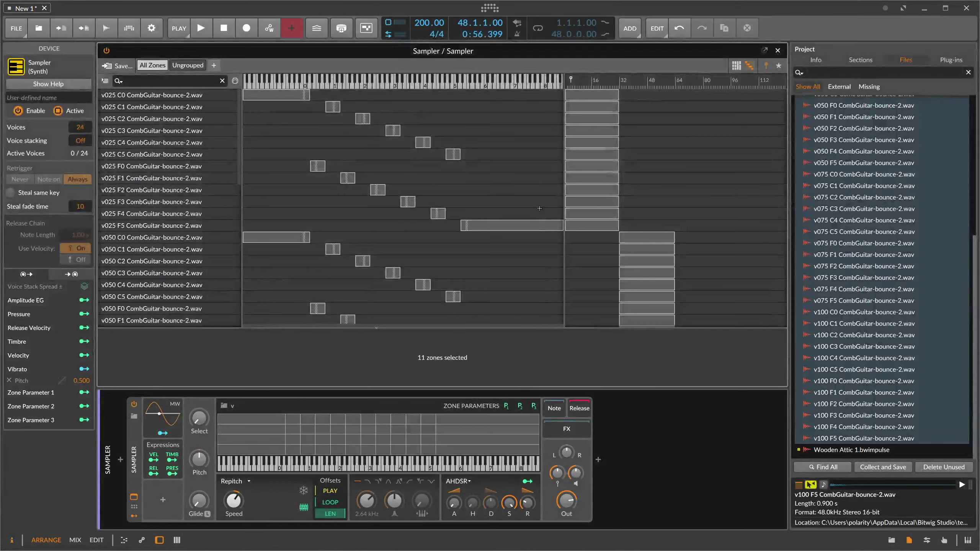
Close the multisample editor and arm the Sampler track for recording.
{"action": "left_click", "coordinate": [777, 50]}
{"action": "left_click", "coordinate": [169, 122]}
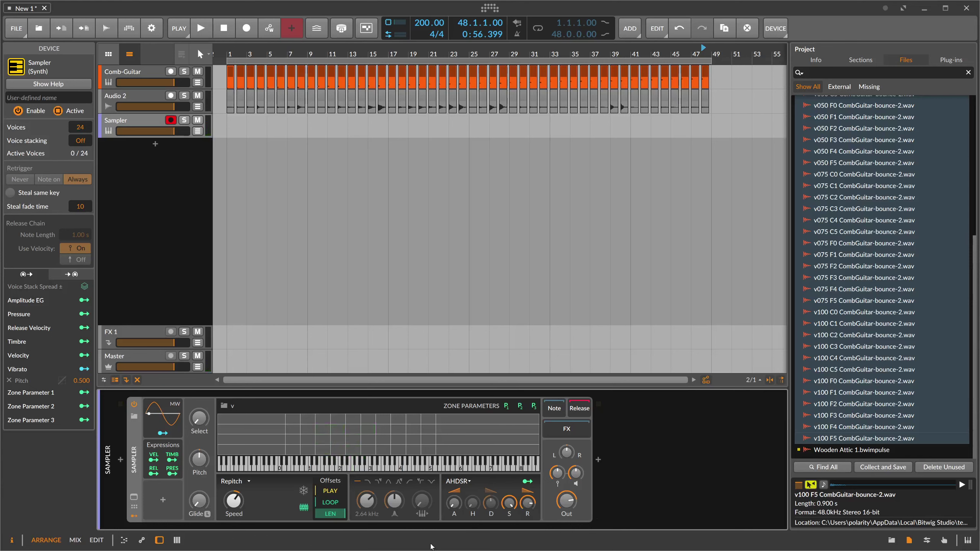
Reopen the multisample editor and compare the ungrouped zones view with the view of all zones.
{"action": "left_click", "coordinate": [134, 497]}
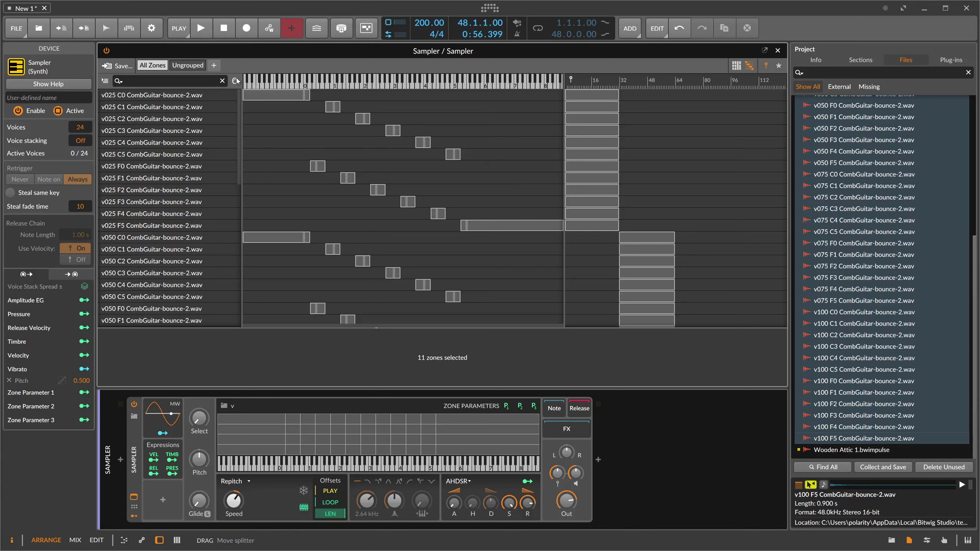
{"action": "left_click", "coordinate": [187, 67]}
{"action": "left_click", "coordinate": [159, 67]}
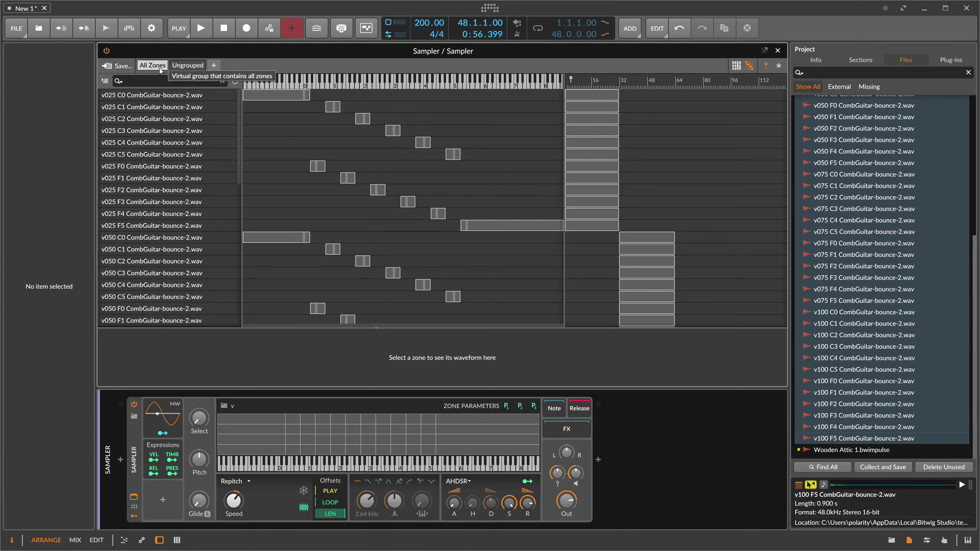
Show the ungrouped zones, try raising the Sampler's Select value to about 96, and reset it to its default.
{"action": "left_click", "coordinate": [180, 66]}
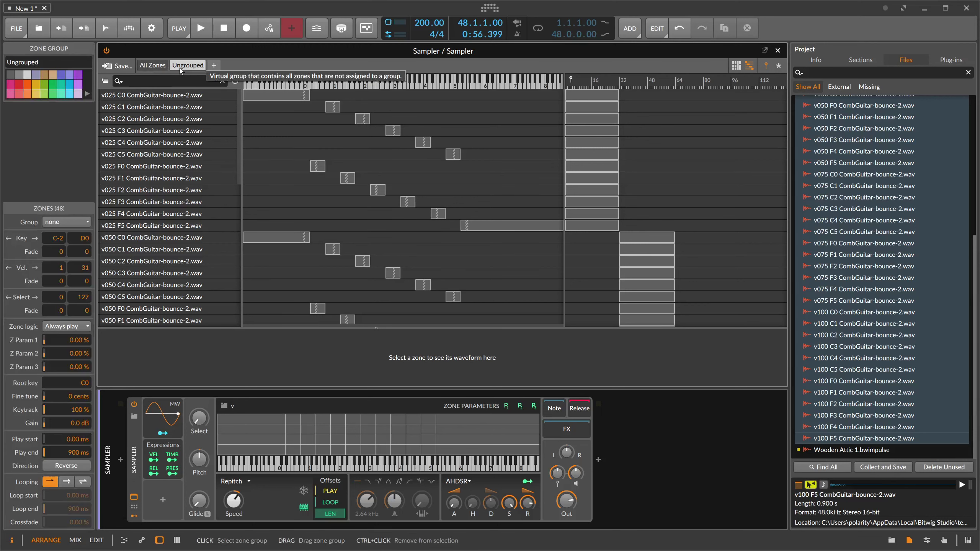
{"action": "left_click_drag", "start_coordinate": [205, 418], "coordinate": [205, 371]}
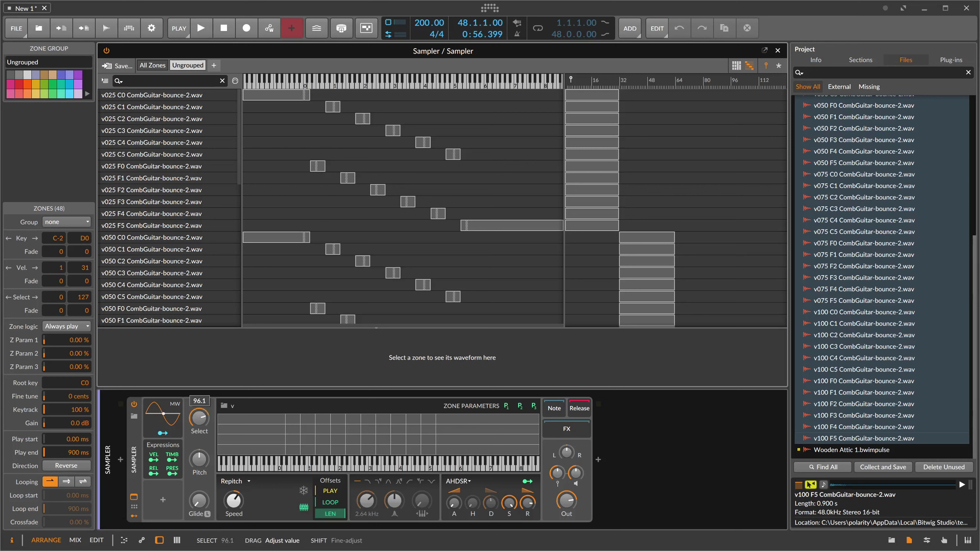
{"action": "double_click", "coordinate": [204, 419]}
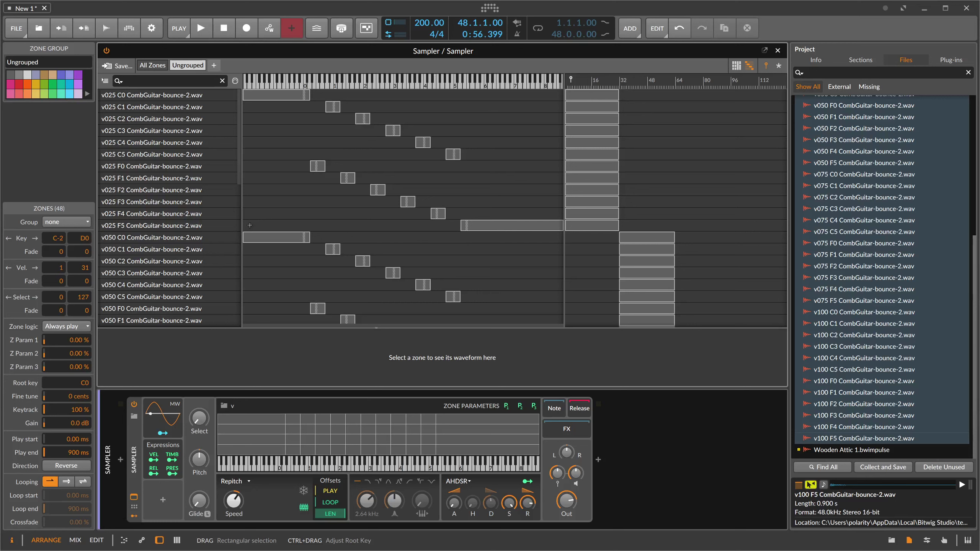
Select the Sampler device, close its multisample editor, and select the Audio 2 track in the arrangement.
{"action": "left_click", "coordinate": [135, 448]}
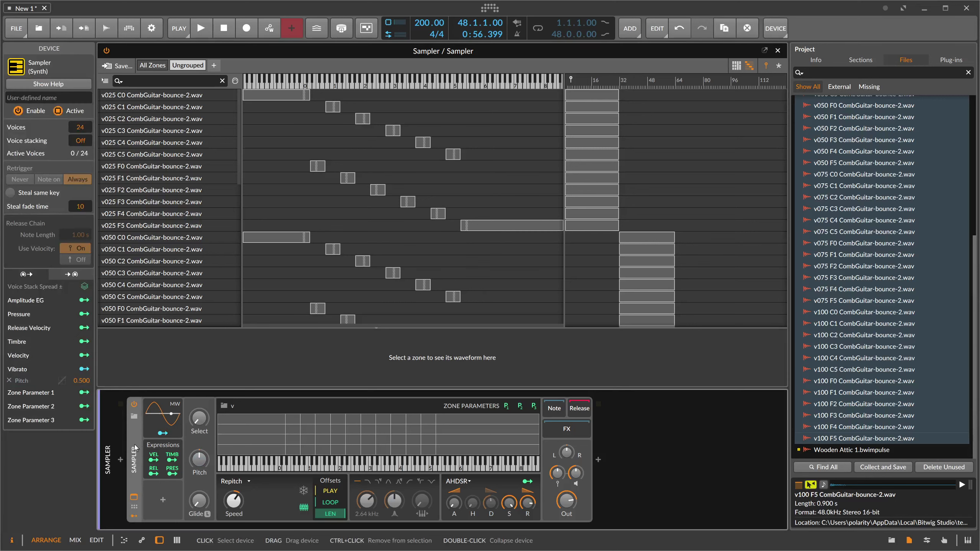
{"action": "left_click", "coordinate": [134, 497]}
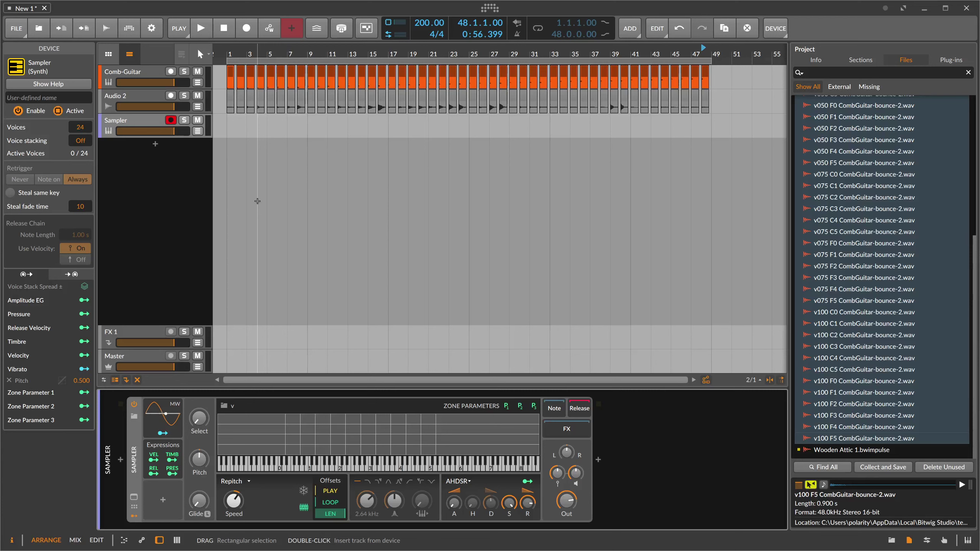
{"action": "left_click", "coordinate": [184, 161]}
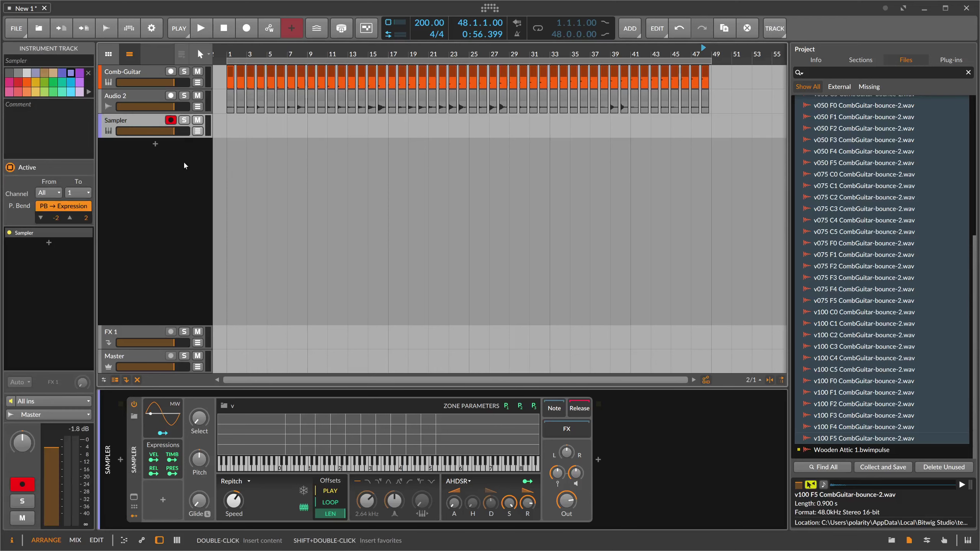
{"action": "left_click", "coordinate": [149, 97]}
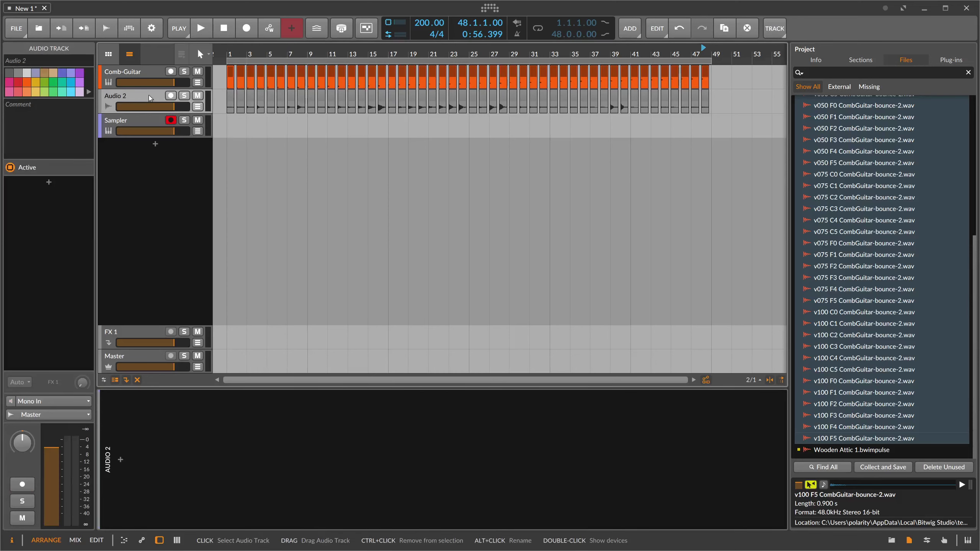